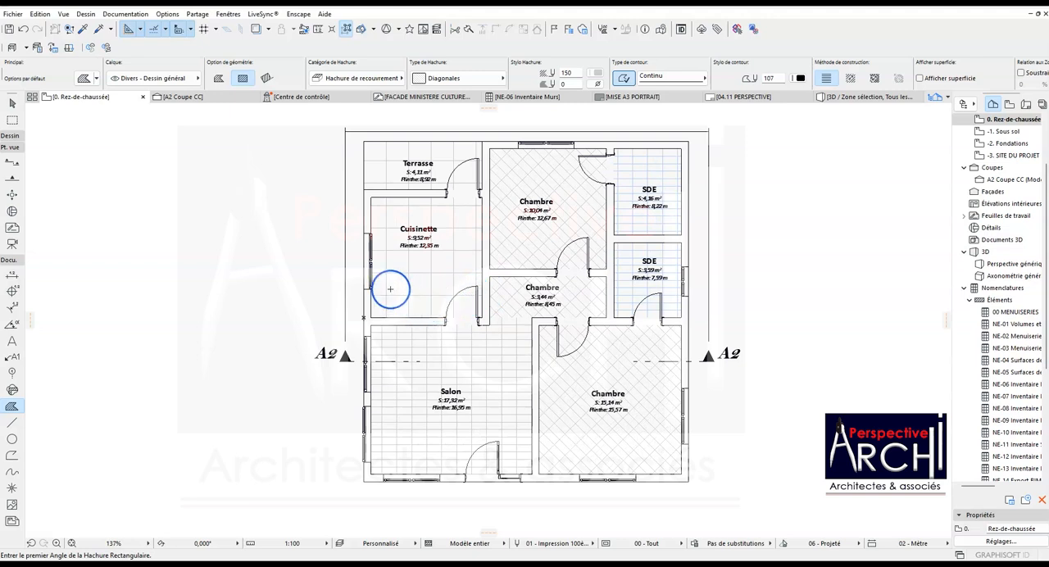
pyautogui.scroll(-2, 360, 260)
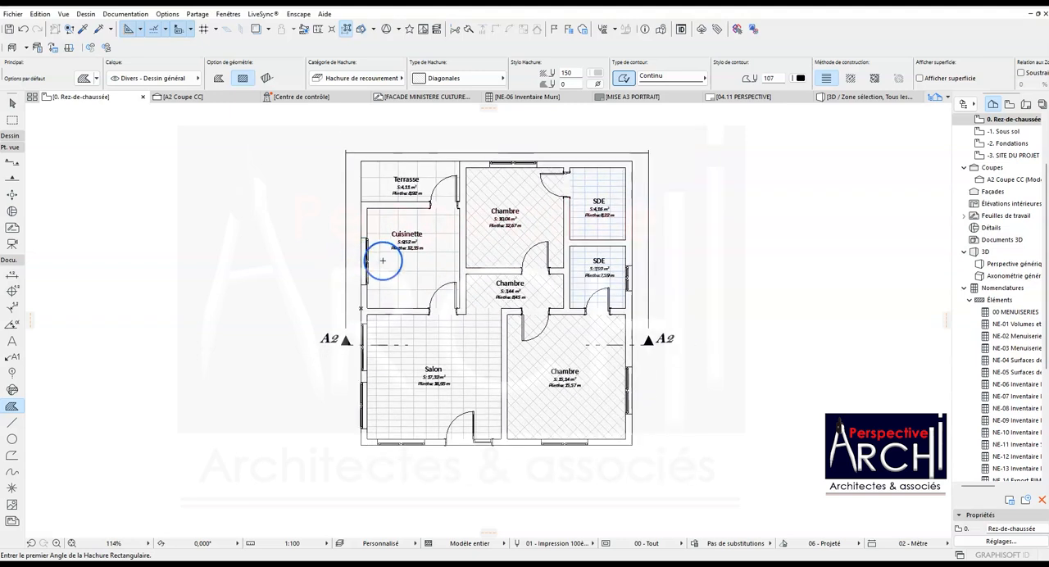
pyautogui.scroll(2, 382, 260)
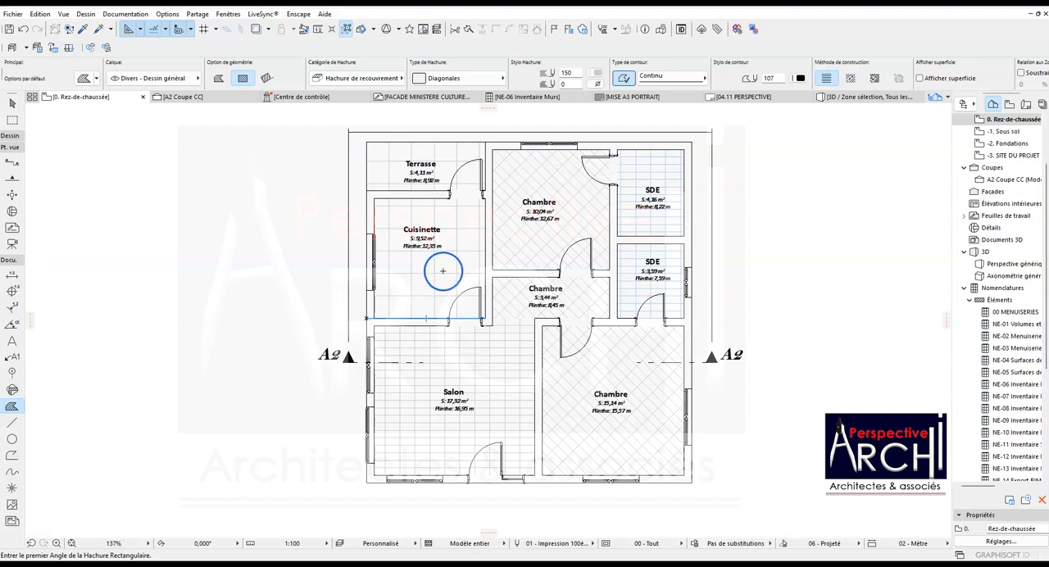
pyautogui.scroll(3, 438, 271)
pyautogui.scroll(-3, 443, 263)
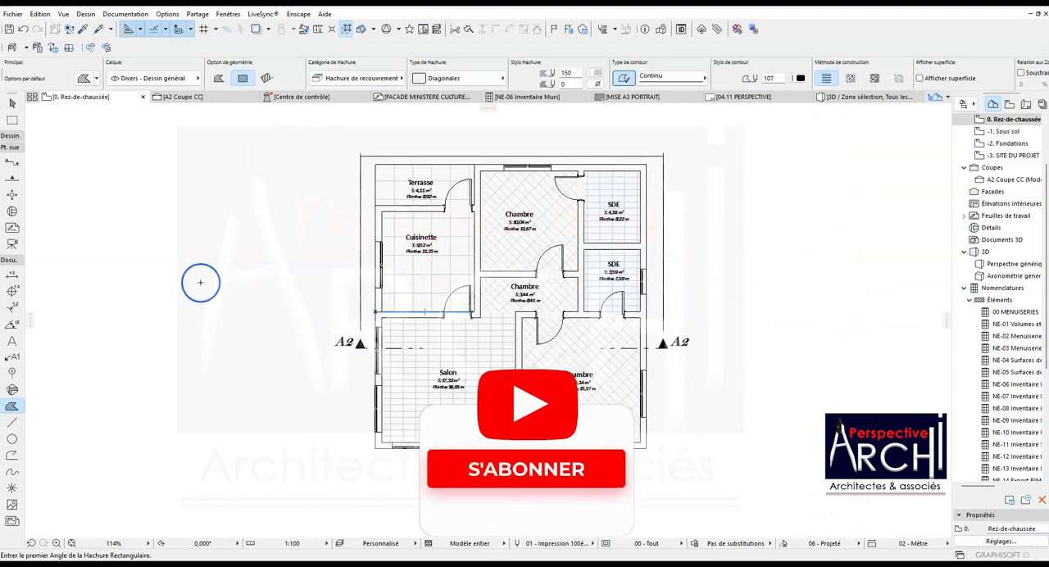
pyautogui.scroll(-2, 154, 327)
# - Select all walls of the ground-floor plan with the Wall tool, check their assigned layer, and clear the selection
pyautogui.click(10, 136)
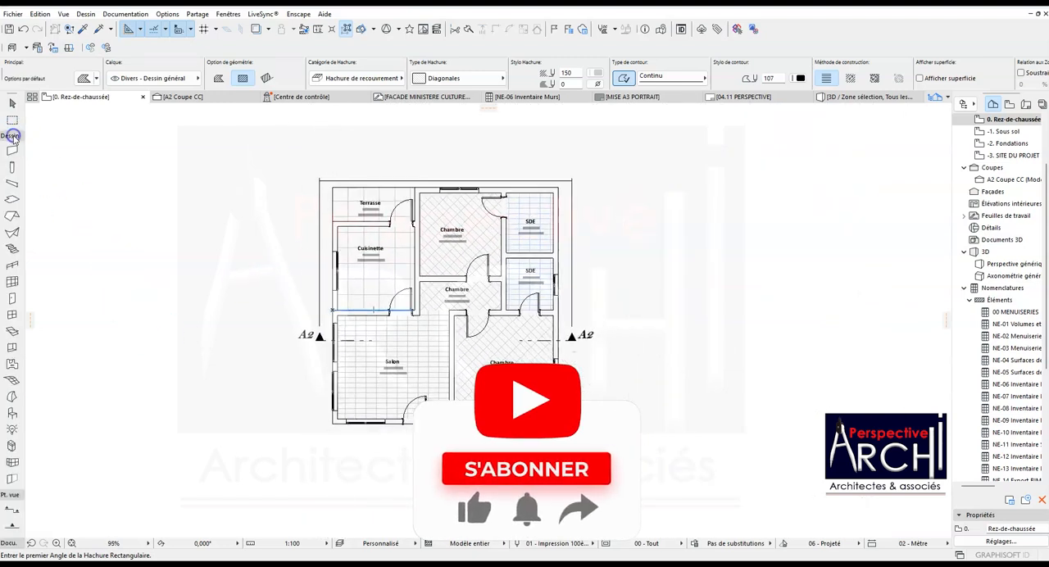
pyautogui.click(12, 152)
pyautogui.scroll(3, 128, 175)
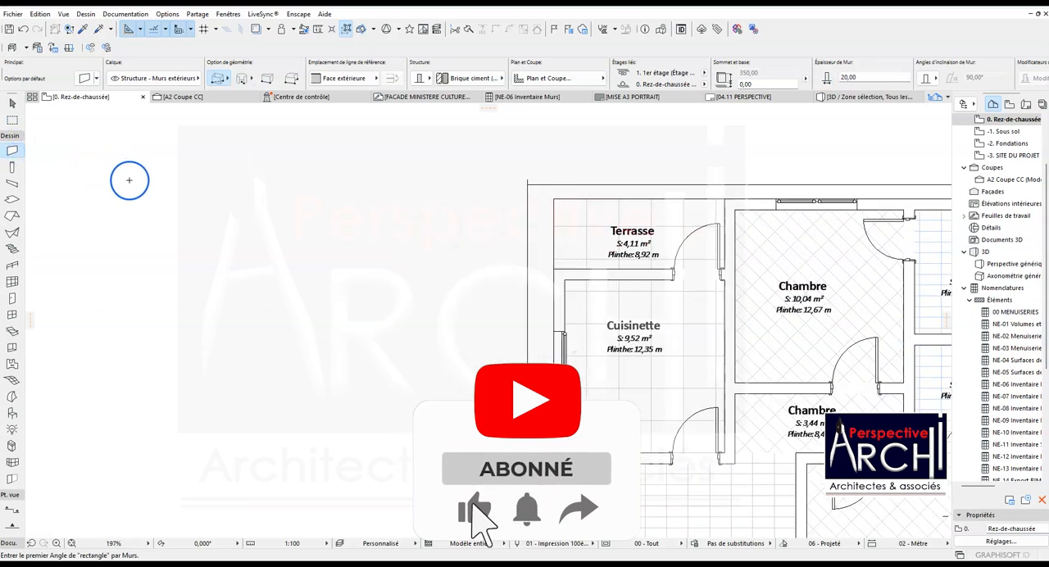
pyautogui.scroll(-4, 135, 182)
pyautogui.scroll(2, 283, 216)
pyautogui.hotkey('ctrl', 'a')
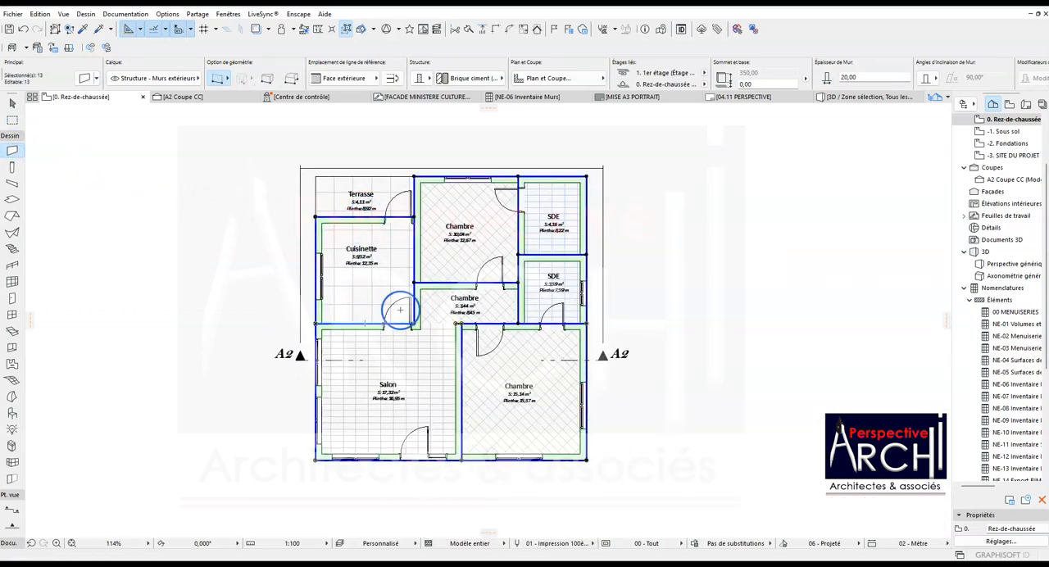
pyautogui.click(174, 80)
pyautogui.press('Escape')
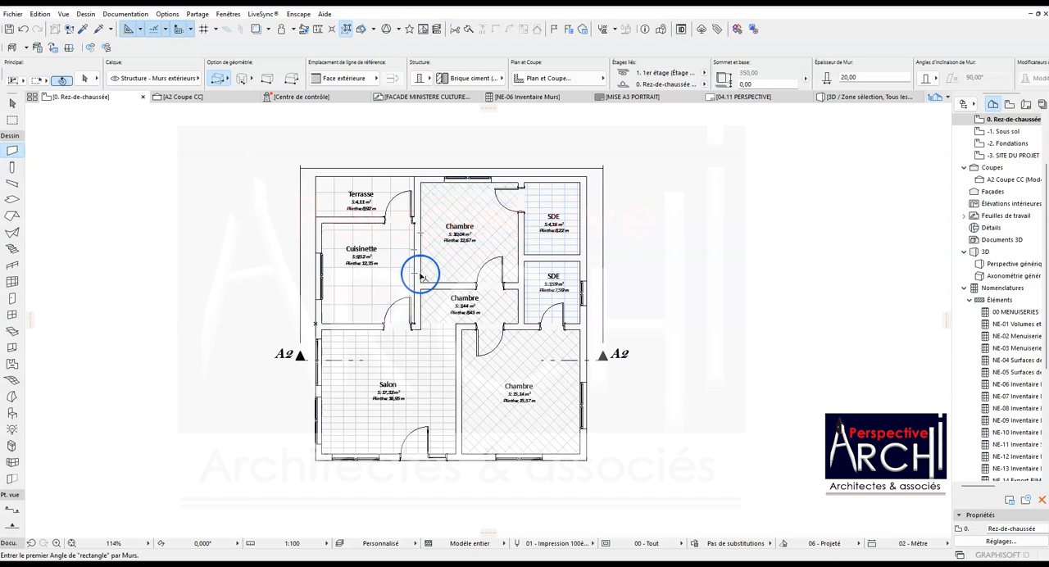
# - Select six interior partition walls around the bedrooms, SDE rooms, Salon and Cuisinette and assign them to the "Structure - Murs intérieurs" layer
pyautogui.click(432, 286)
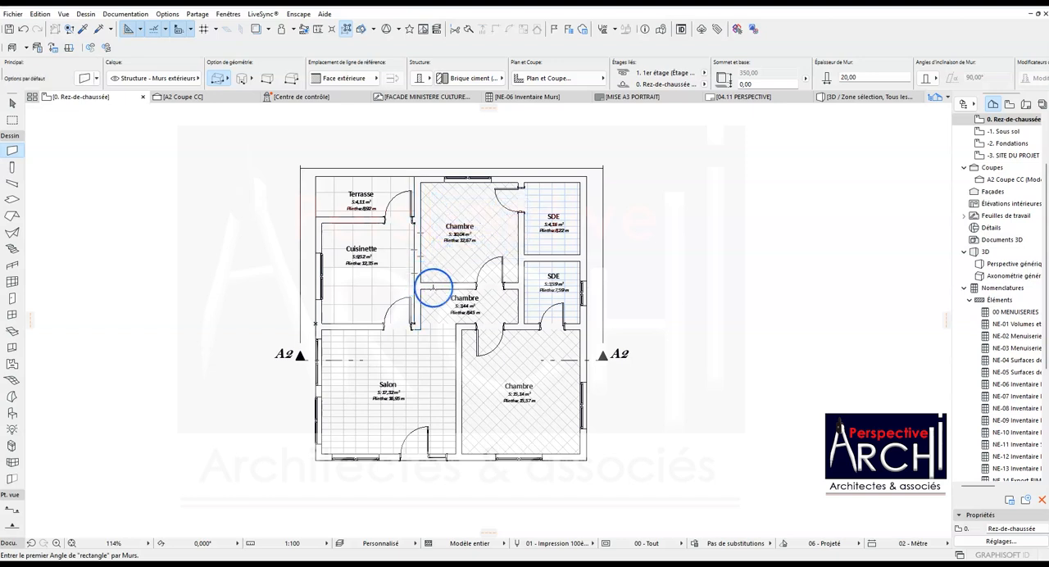
pyautogui.keyDown('shift'); pyautogui.click(548, 260); pyautogui.keyUp('shift')
pyautogui.keyDown('shift'); pyautogui.click(466, 326); pyautogui.keyUp('shift')
pyautogui.keyDown('shift'); pyautogui.click(460, 361); pyautogui.keyUp('shift')
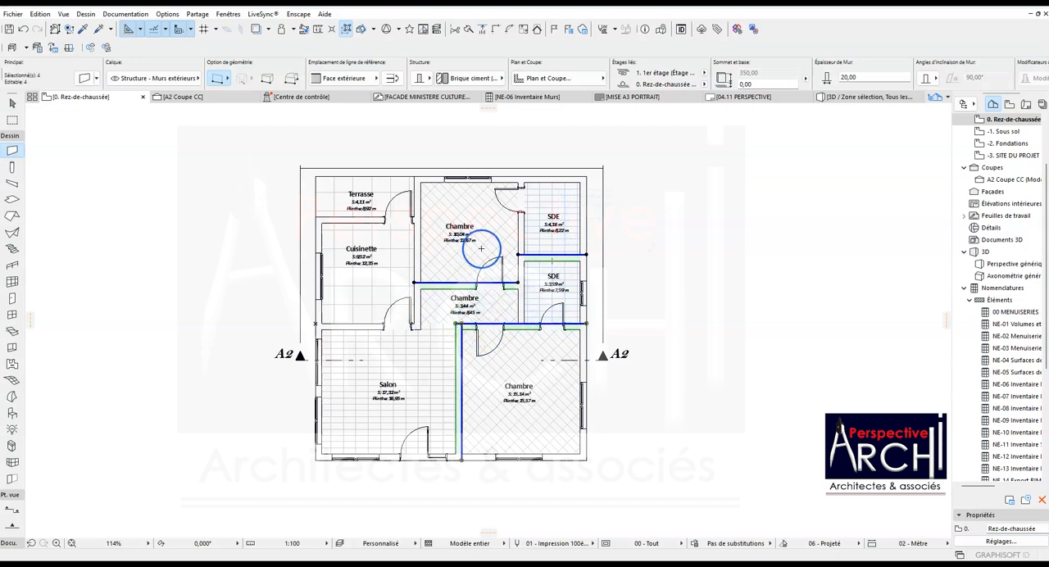
pyautogui.keyDown('shift'); pyautogui.click(517, 236); pyautogui.keyUp('shift')
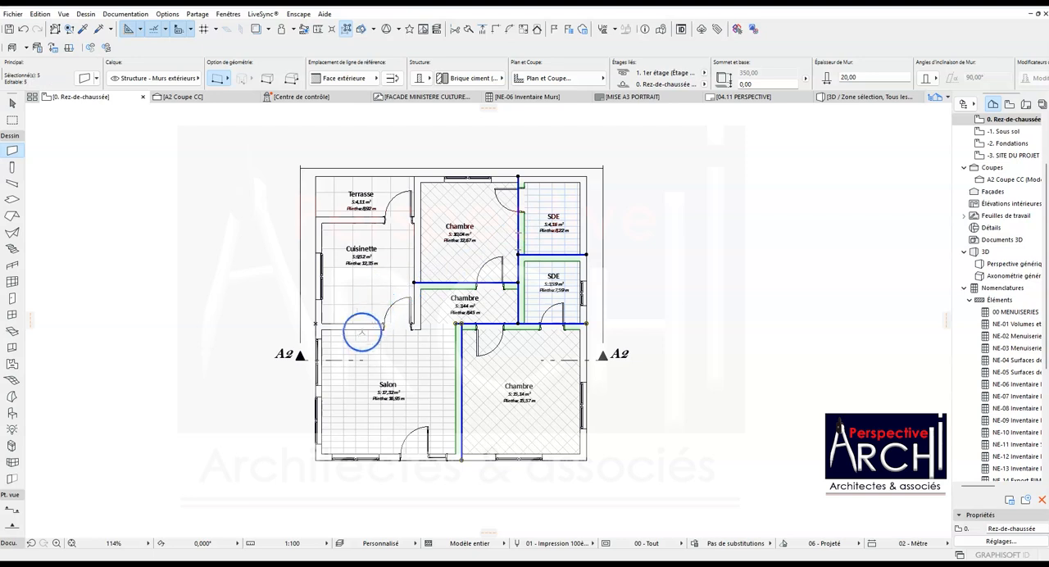
pyautogui.keyDown('shift'); pyautogui.click(357, 328); pyautogui.keyUp('shift')
pyautogui.keyDown('shift'); pyautogui.click(358, 337); pyautogui.keyUp('shift')
pyautogui.keyDown('shift'); pyautogui.click(357, 325); pyautogui.keyUp('shift')
pyautogui.keyDown('shift'); pyautogui.click(415, 250); pyautogui.keyUp('shift')
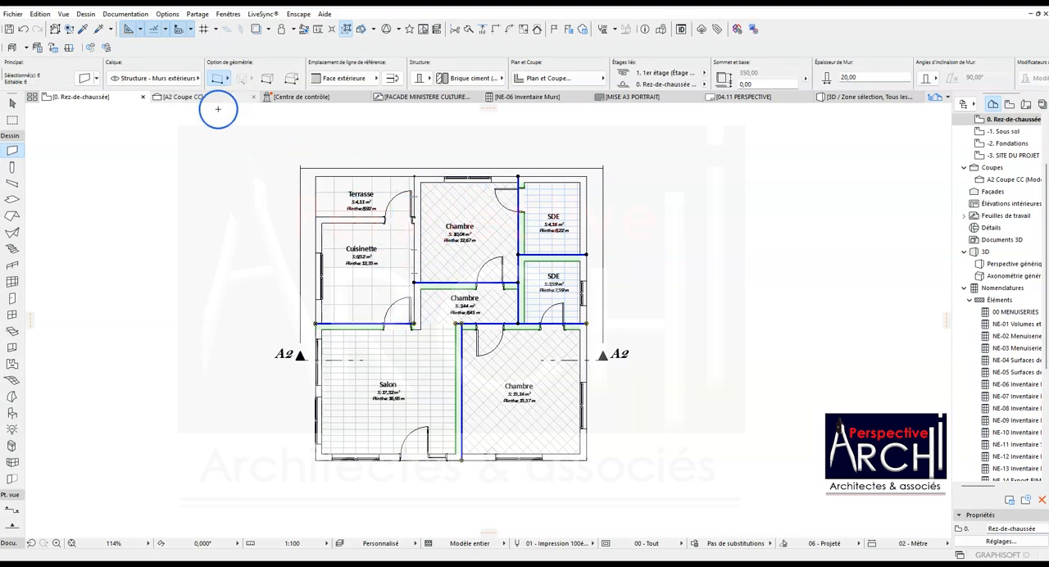
pyautogui.click(165, 82)
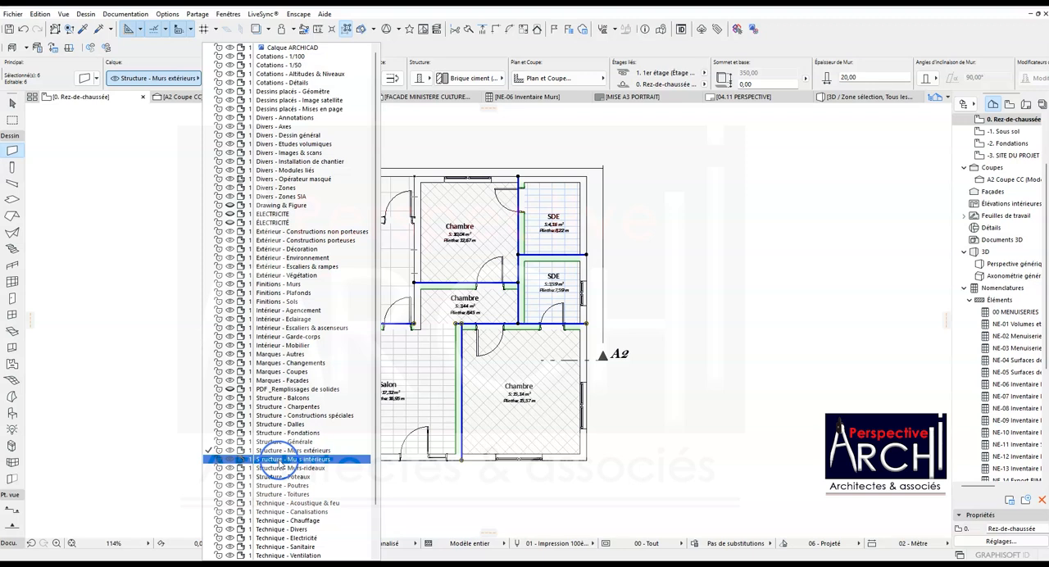
pyautogui.click(279, 459)
pyautogui.click(496, 263)
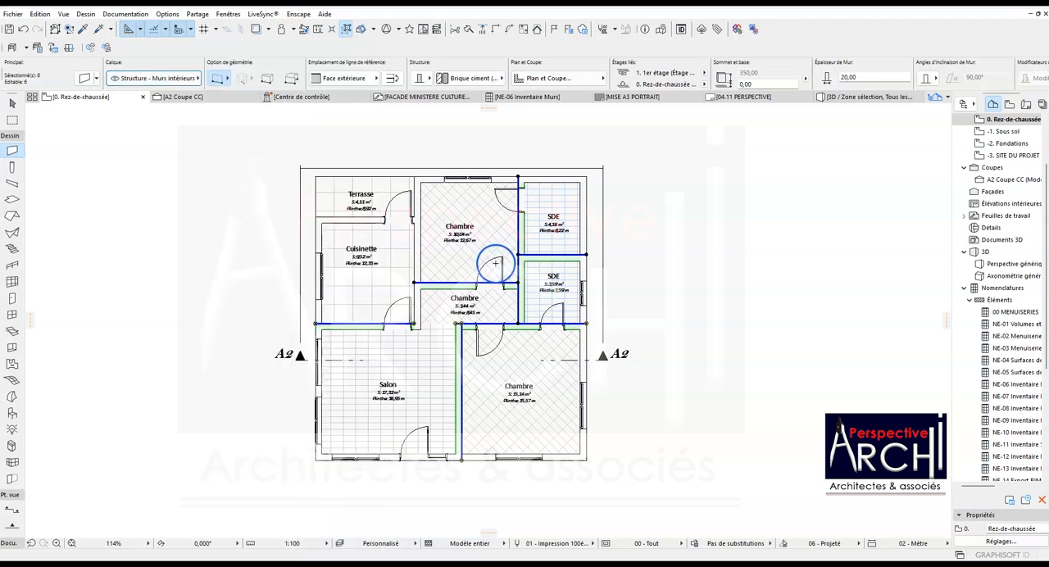
pyautogui.press('Escape')
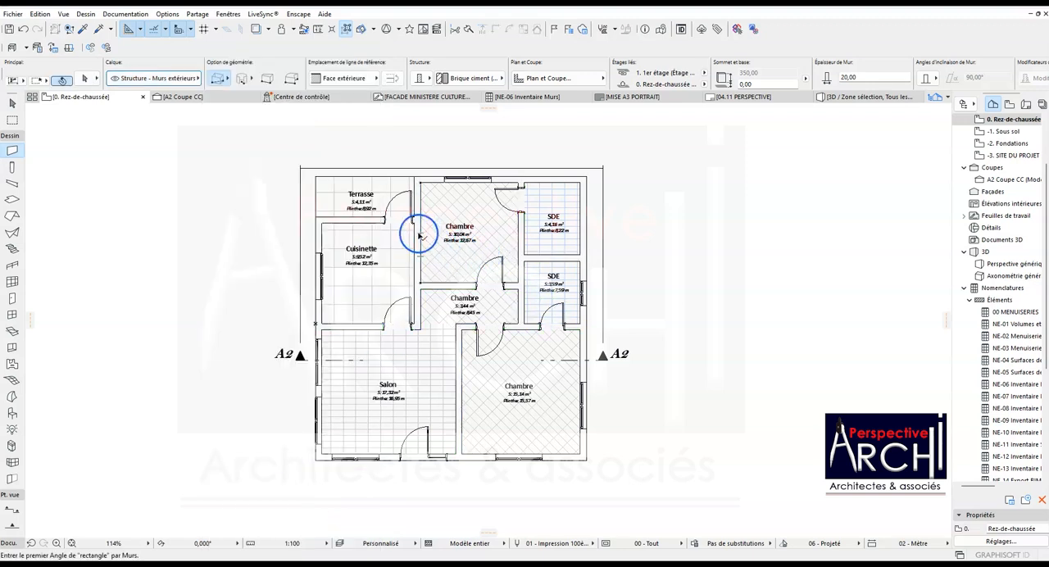
# - Split the long wall between Cuisinette and Chambre in line with the Cuisinette face of the Terrasse wall, keeping the lower segment selected
pyautogui.keyDown('shift'); pyautogui.click(419, 235); pyautogui.keyUp('shift')
pyautogui.press('Escape')
pyautogui.press('Escape')
pyautogui.scroll(1, 416, 239)
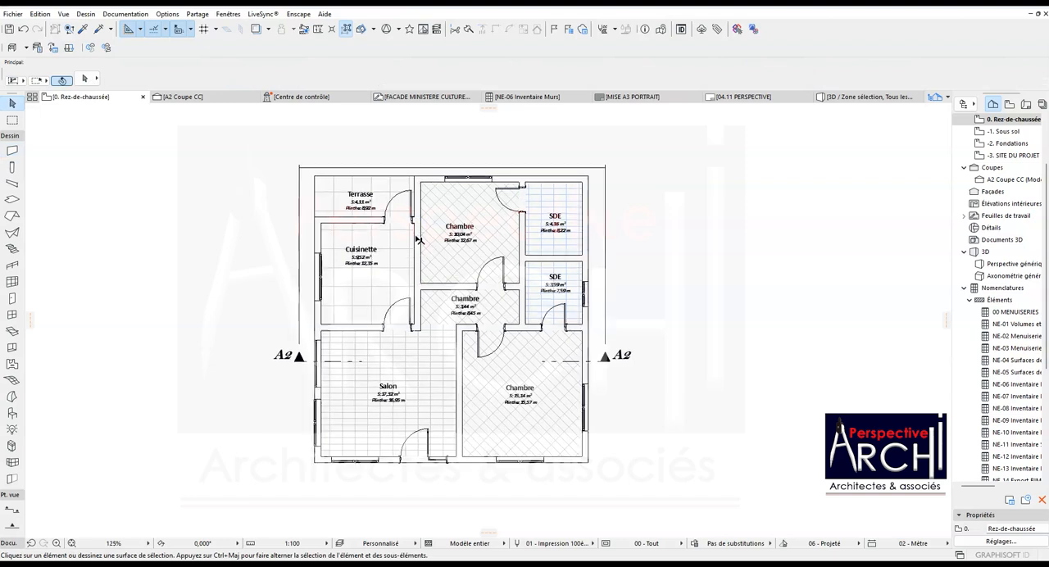
pyautogui.scroll(4, 419, 239)
pyautogui.click(413, 210)
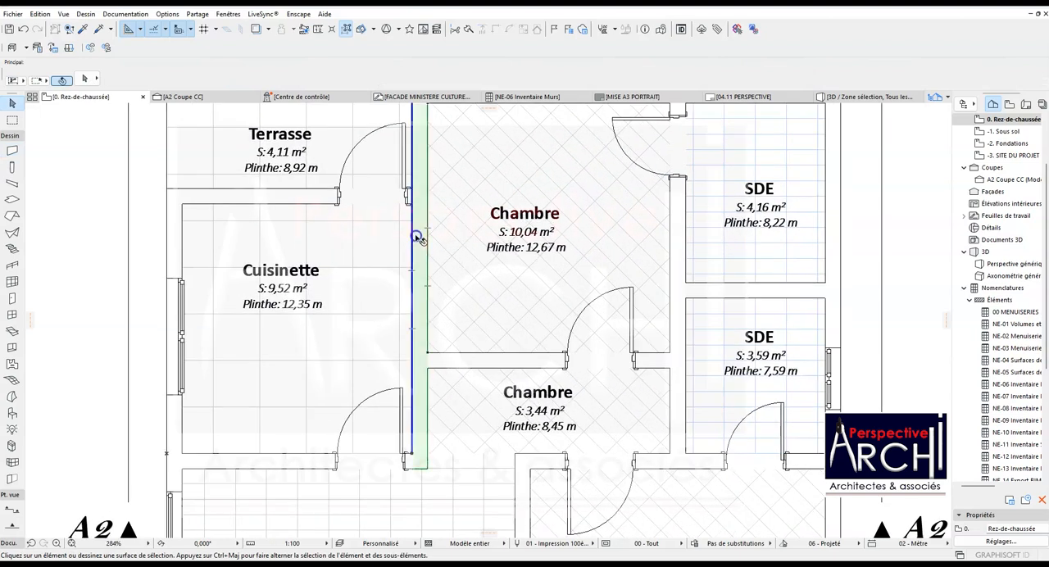
pyautogui.click(468, 30)
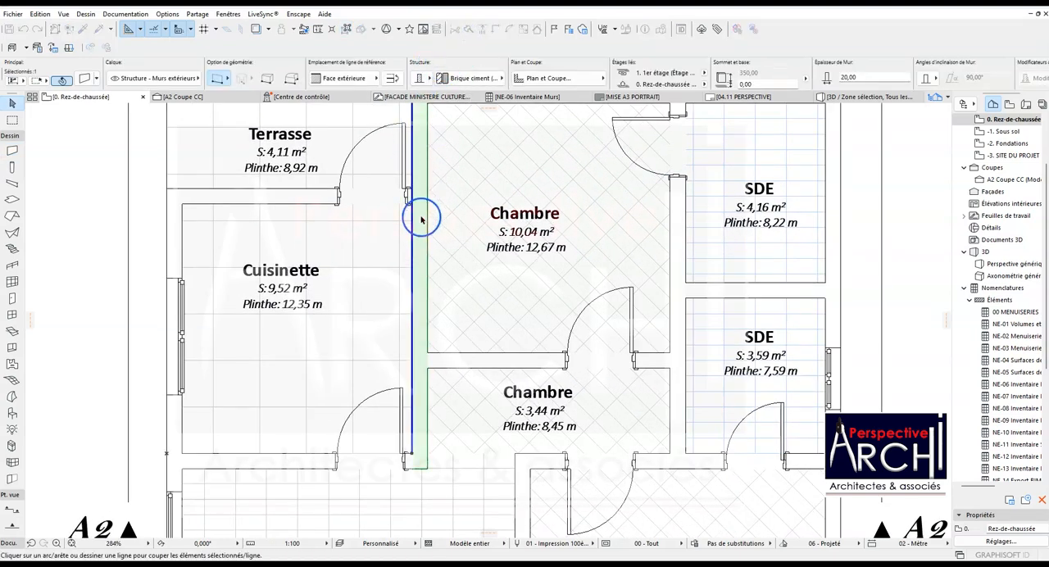
pyautogui.scroll(4, 422, 219)
pyautogui.click(202, 195)
pyautogui.click(450, 217)
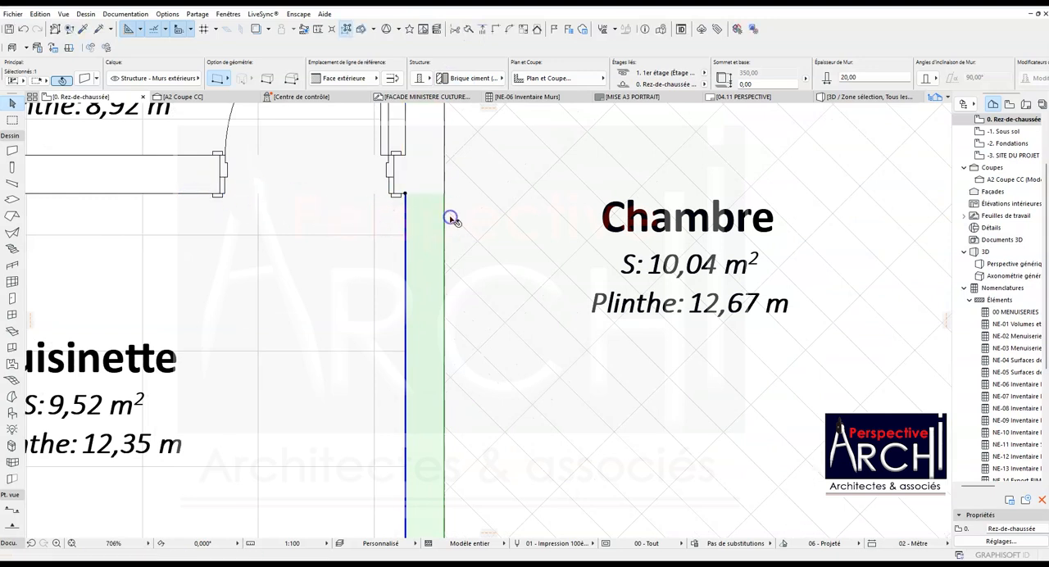
# - Assign the split wall segment between Cuisinette and Chambre to the "Structure - Murs intérieurs" layer and deselect it
pyautogui.scroll(-10, 421, 218)
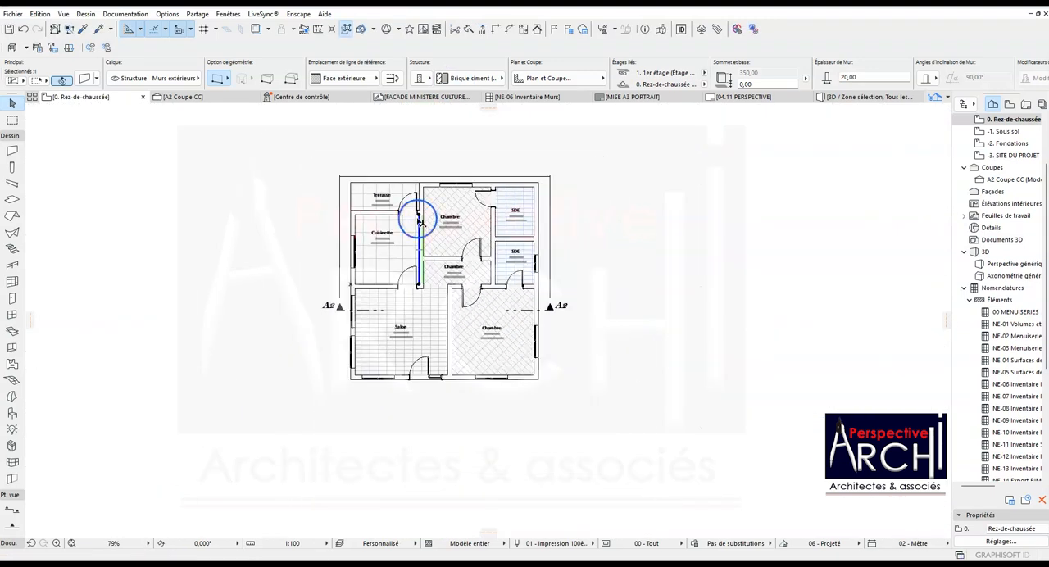
pyautogui.click(139, 78)
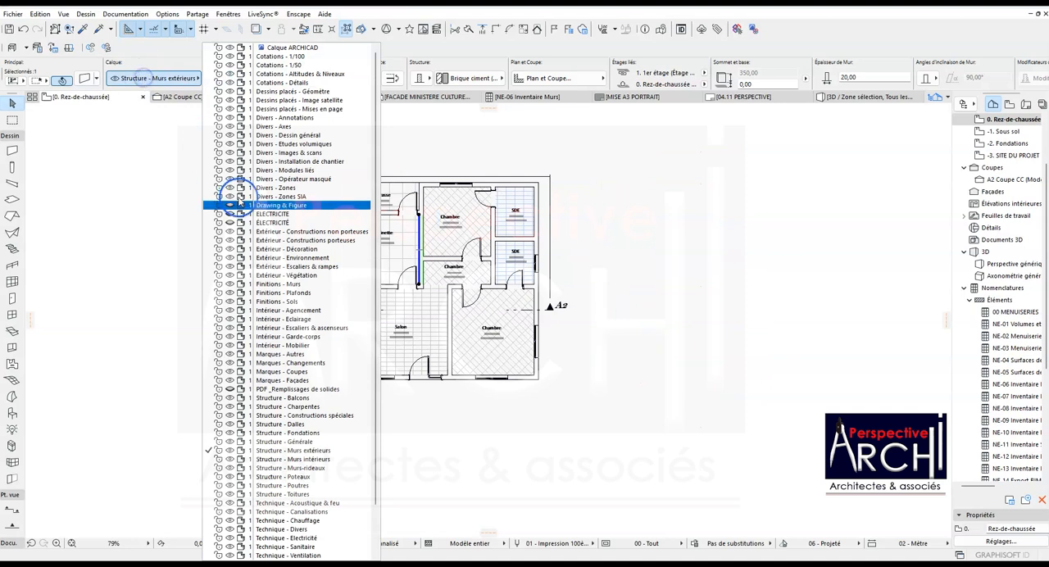
pyautogui.click(266, 458)
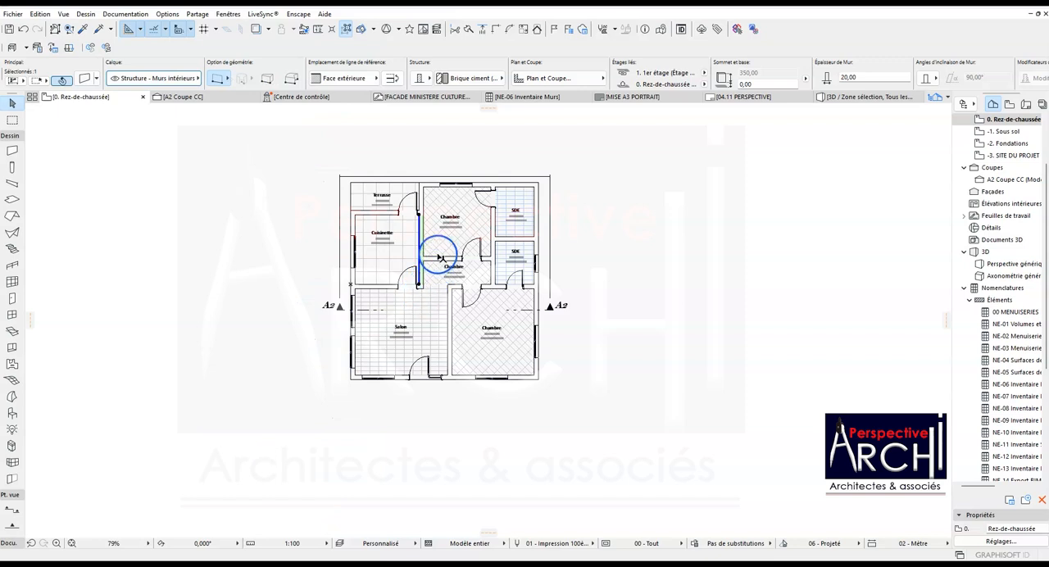
pyautogui.scroll(4, 425, 245)
pyautogui.press('Escape')
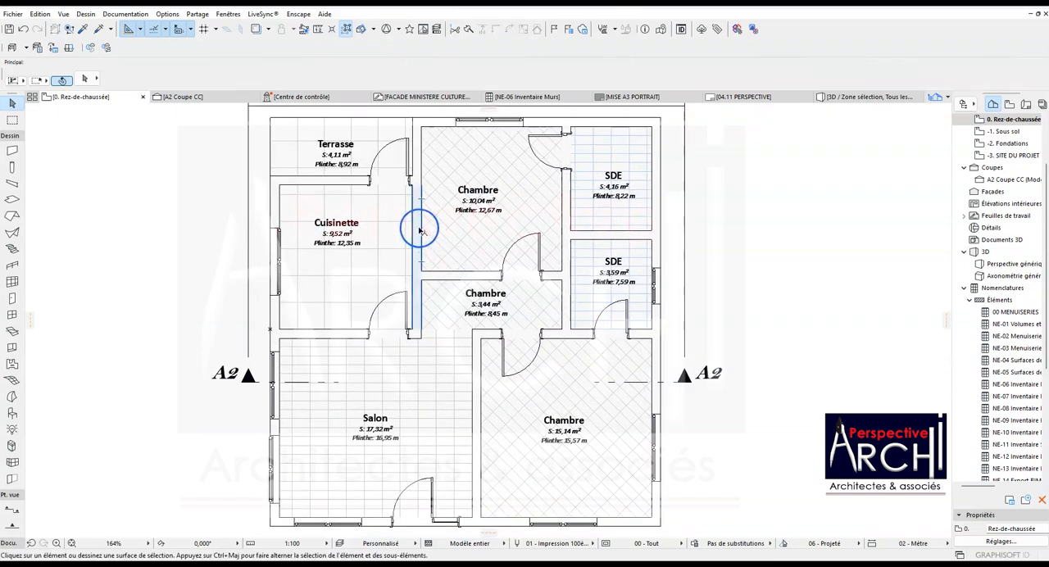
# - Hide the interior walls' layer using the wall between Cuisinette and Chambre
pyautogui.click(413, 231)
pyautogui.rightClick(418, 231)
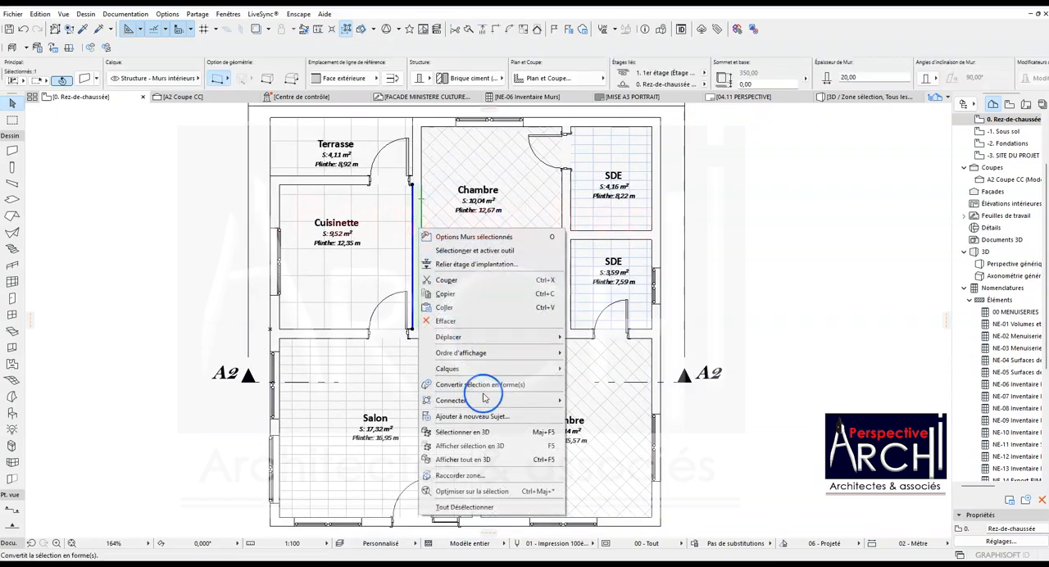
pyautogui.moveTo(493, 370)
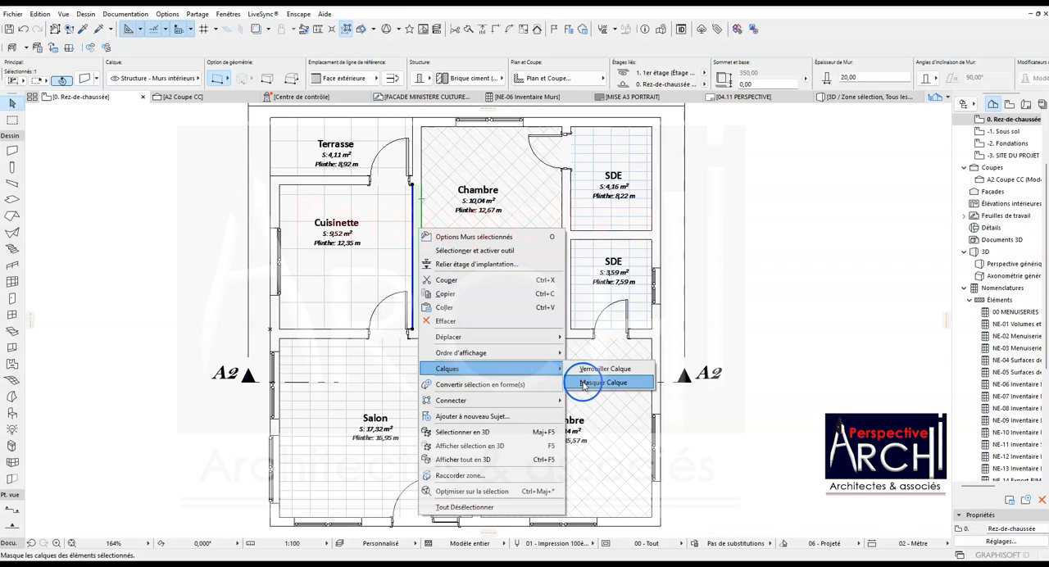
pyautogui.click(611, 369)
# - Examine the plan with the interior walls hidden, checking the exterior walls and room areas
pyautogui.scroll(-2, 480, 321)
pyautogui.scroll(2, 434, 328)
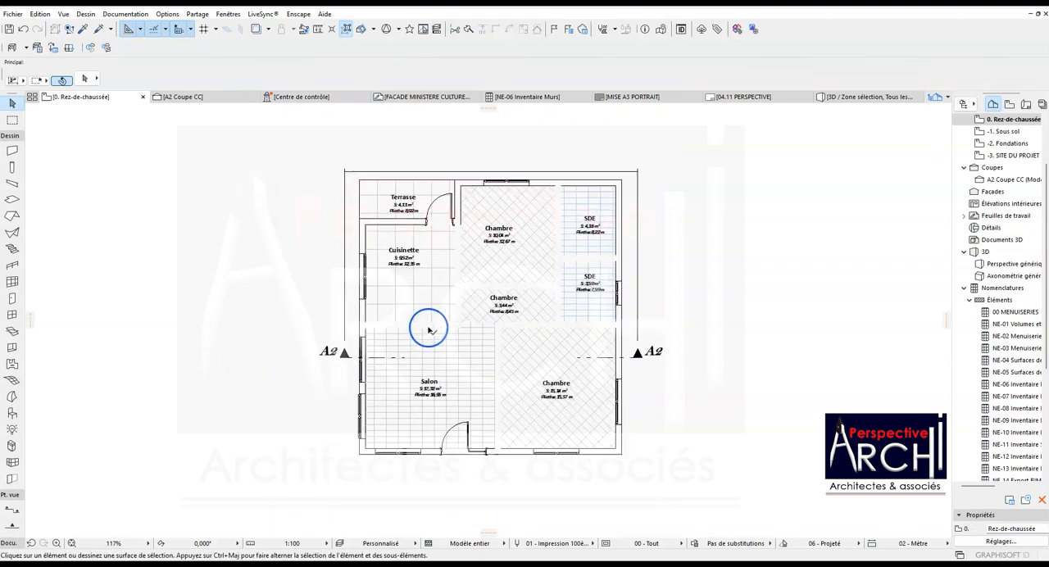
pyautogui.scroll(-1, 451, 324)
pyautogui.scroll(-1, 451, 319)
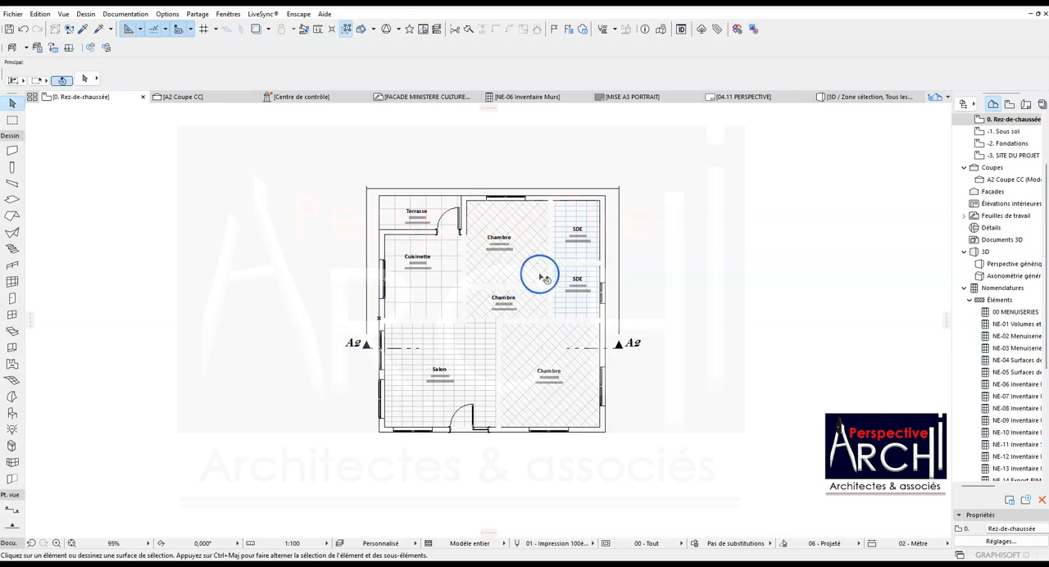
pyautogui.scroll(3, 585, 316)
pyautogui.scroll(-1, 584, 315)
pyautogui.scroll(2, 431, 297)
pyautogui.scroll(-3, 440, 295)
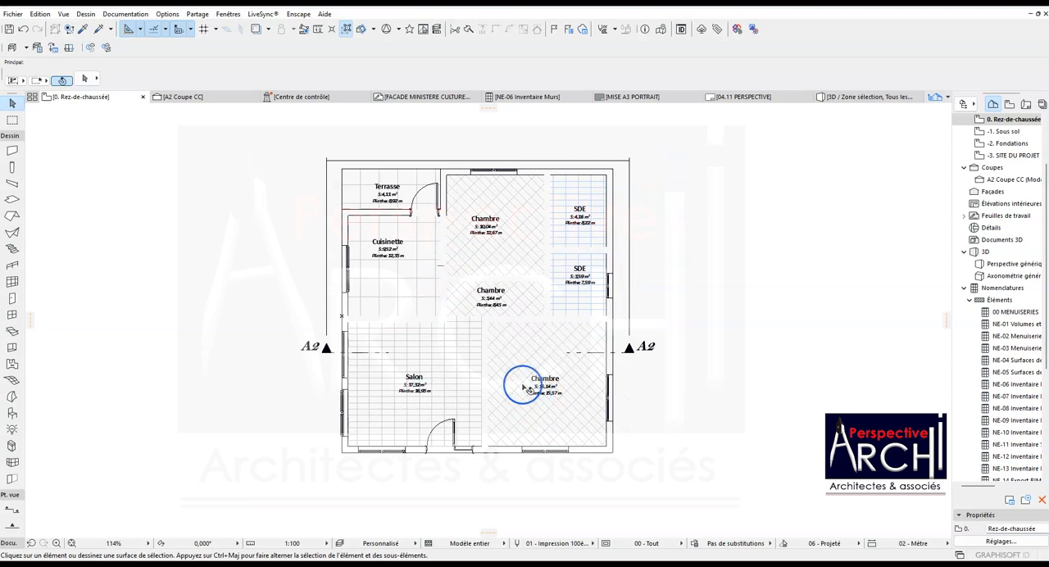
pyautogui.scroll(2, 449, 302)
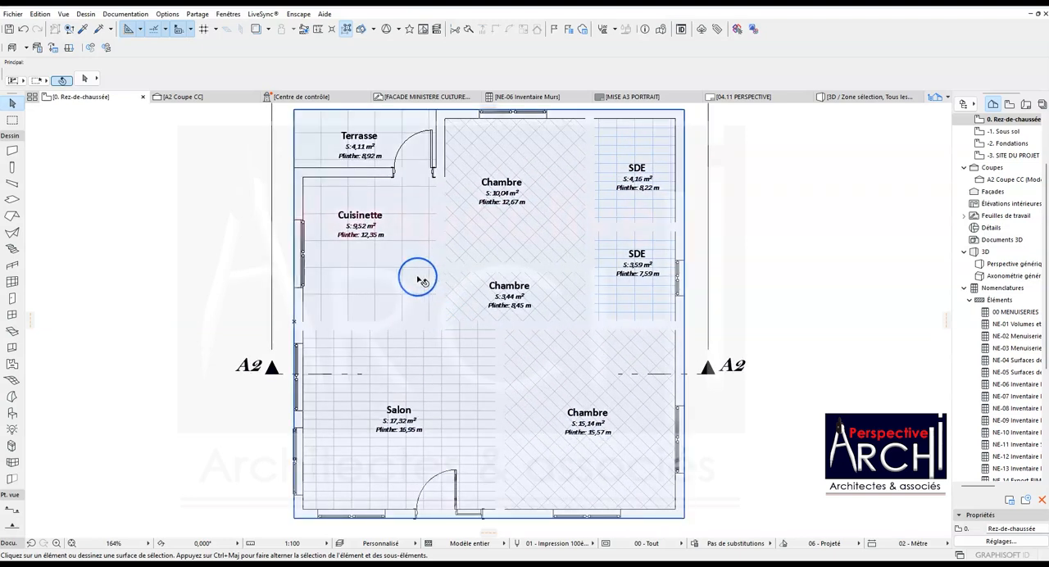
# - Select all room zones on the ground-floor plan with the Zone tool and examine their extents
pyautogui.click(12, 363)
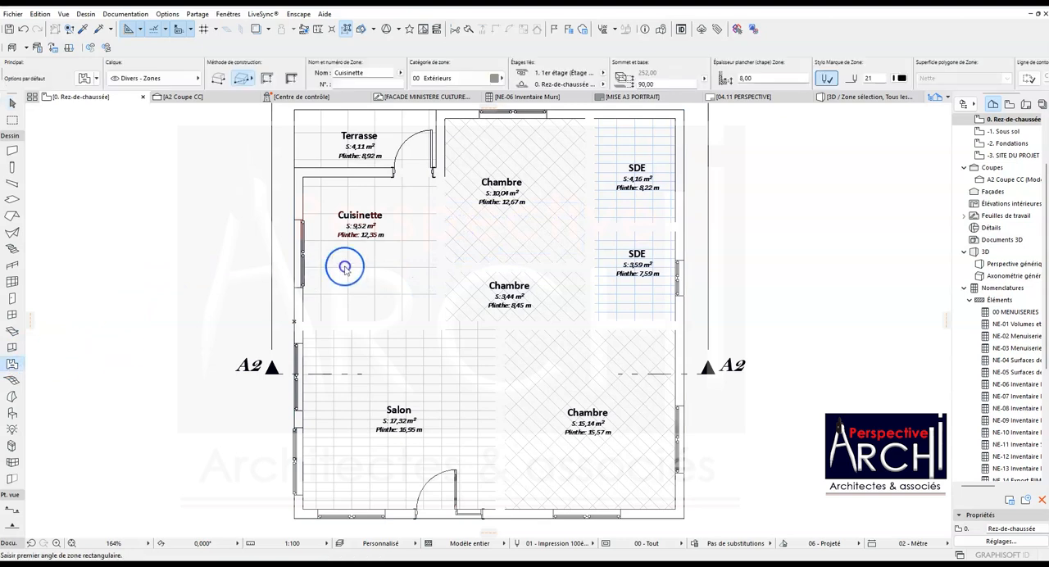
pyautogui.scroll(-2, 363, 264)
pyautogui.click(371, 271)
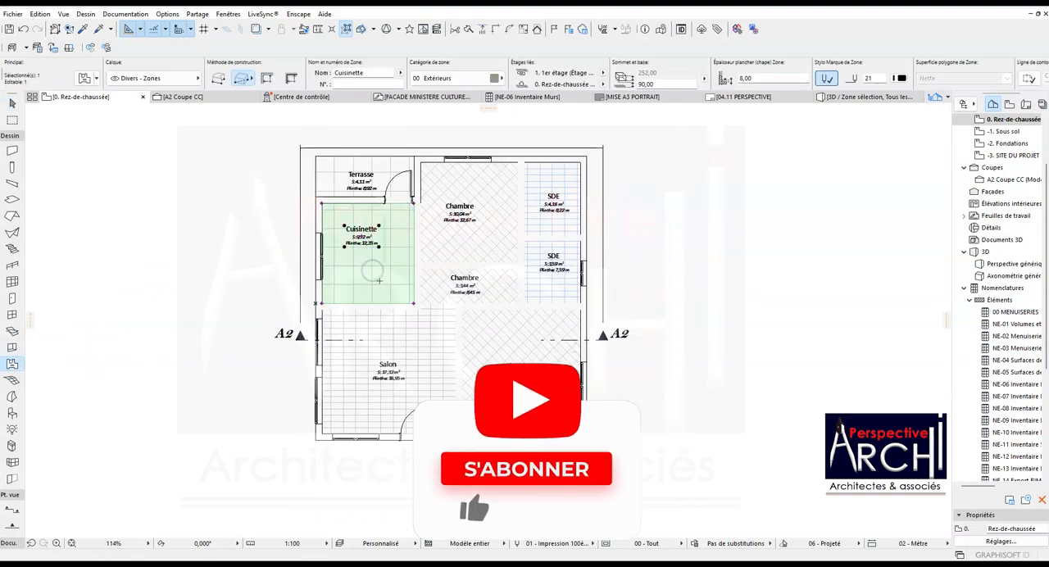
pyautogui.hotkey('ctrl', 'a')
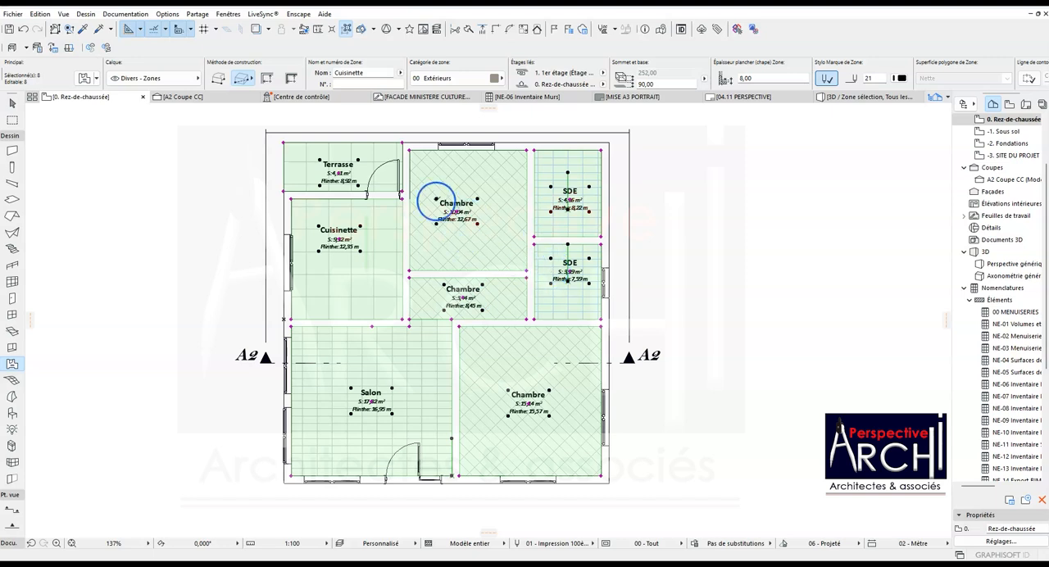
pyautogui.scroll(3, 392, 187)
pyautogui.scroll(-3, 391, 187)
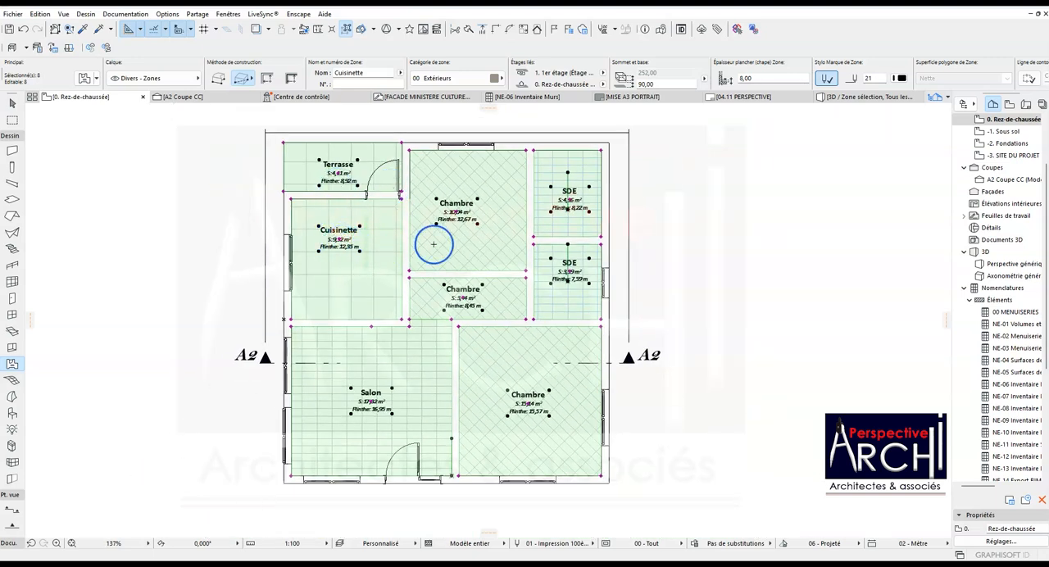
# - Open the "NE-04 Surfaces des pièces par étage" schedule and the designation cell of the 10,04 m² Chambre for editing
pyautogui.doubleClick(1015, 361)
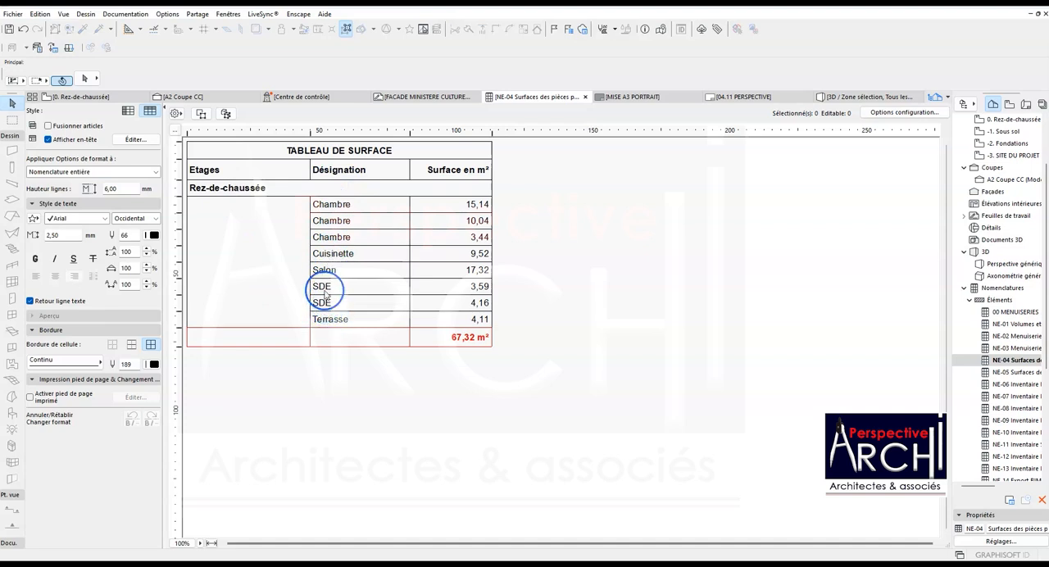
pyautogui.click(337, 220)
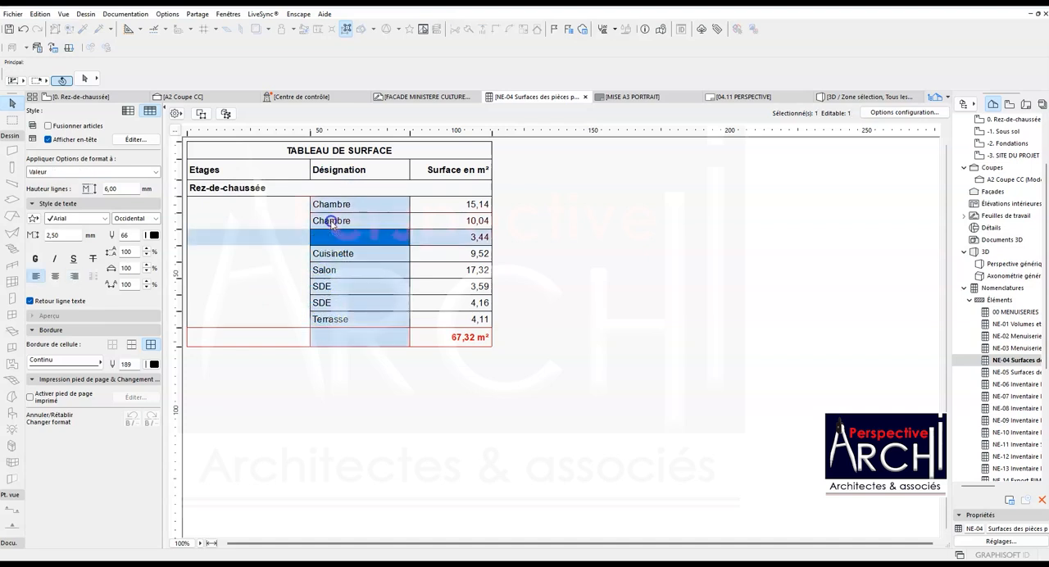
pyautogui.click(364, 221)
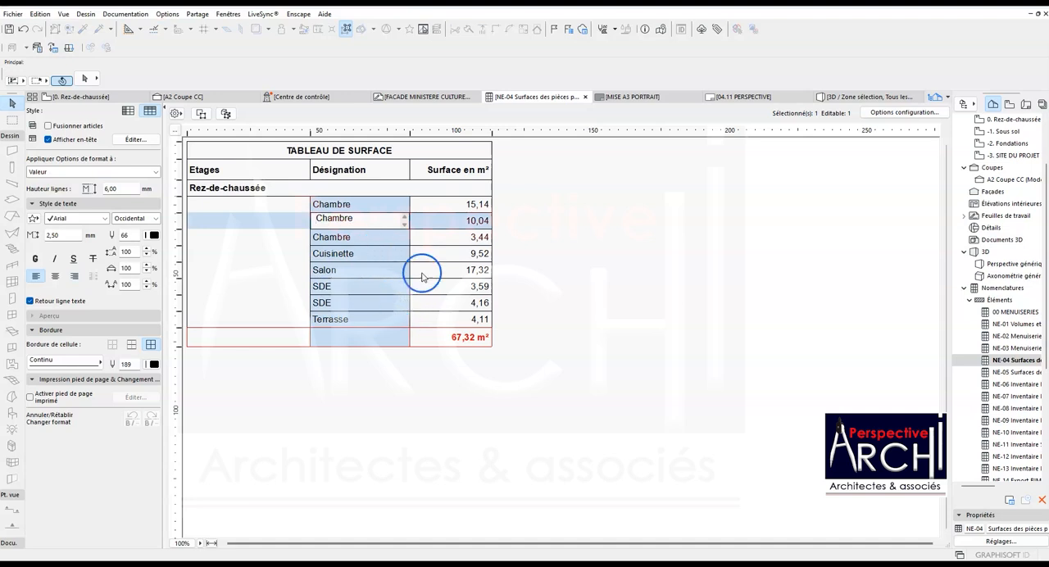
# - Return to the ground-floor plan and rename the 3,44 m² Chambre zone as DGT
pyautogui.click(541, 295)
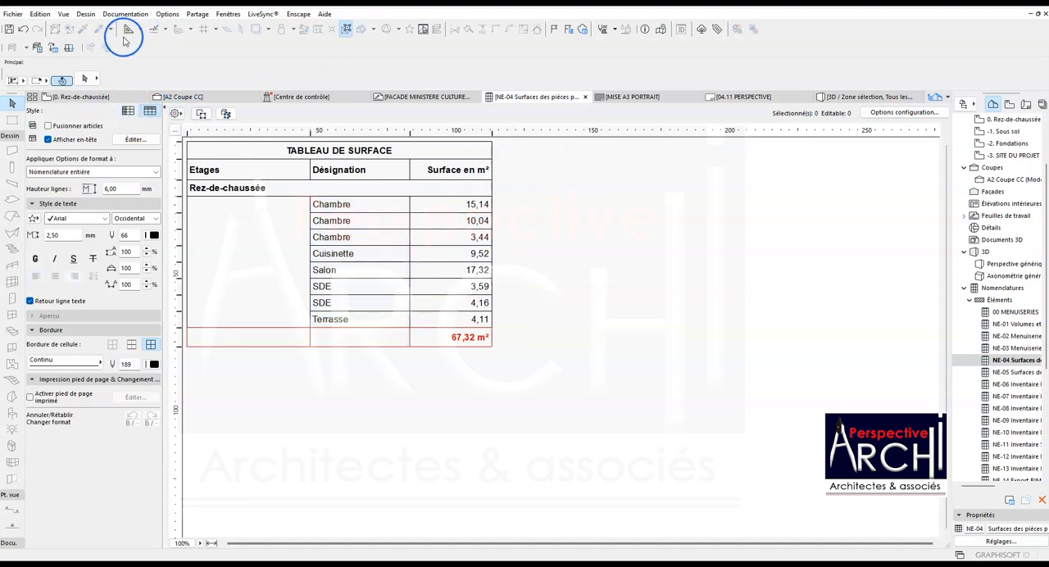
pyautogui.click(92, 96)
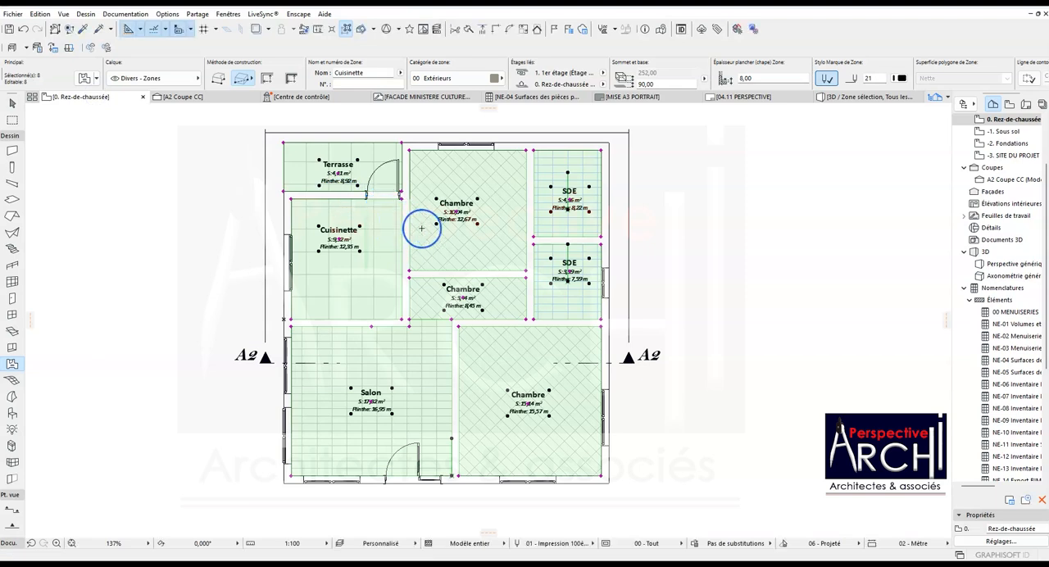
pyautogui.click(450, 293)
pyautogui.scroll(4, 460, 294)
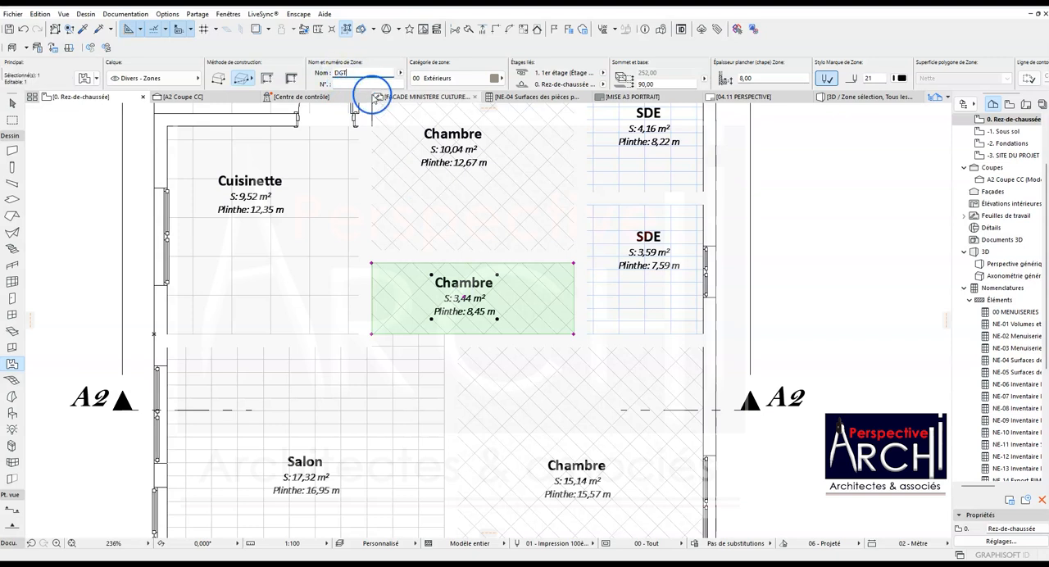
pyautogui.scroll(-4, 510, 260)
pyautogui.scroll(-1, 516, 247)
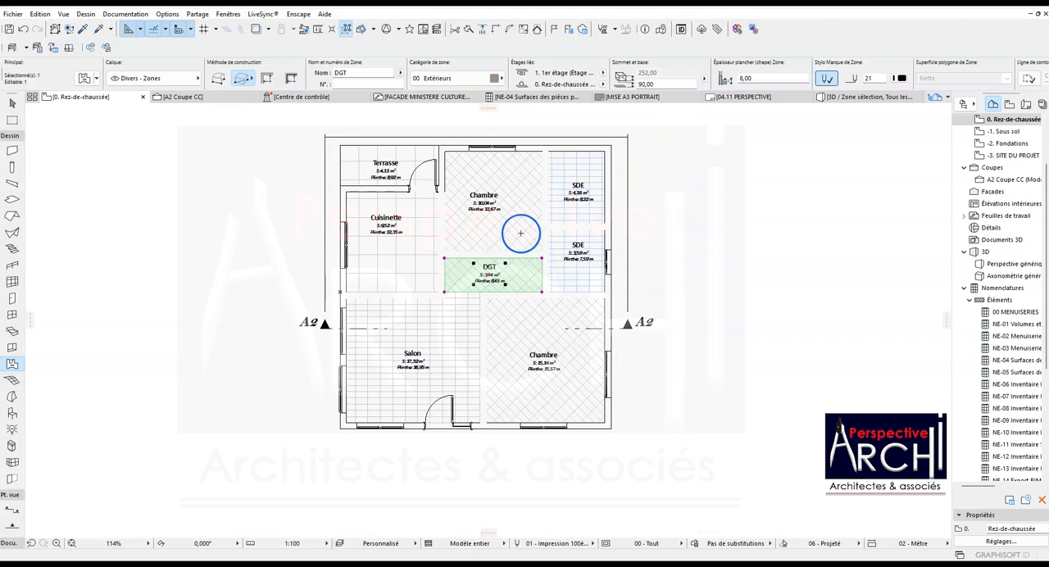
pyautogui.press('Escape')
# - Rename the 10,04 m² Chambre zone as Chambre 2 and the 15,14 m² one as Chambre 1
pyautogui.click(509, 214)
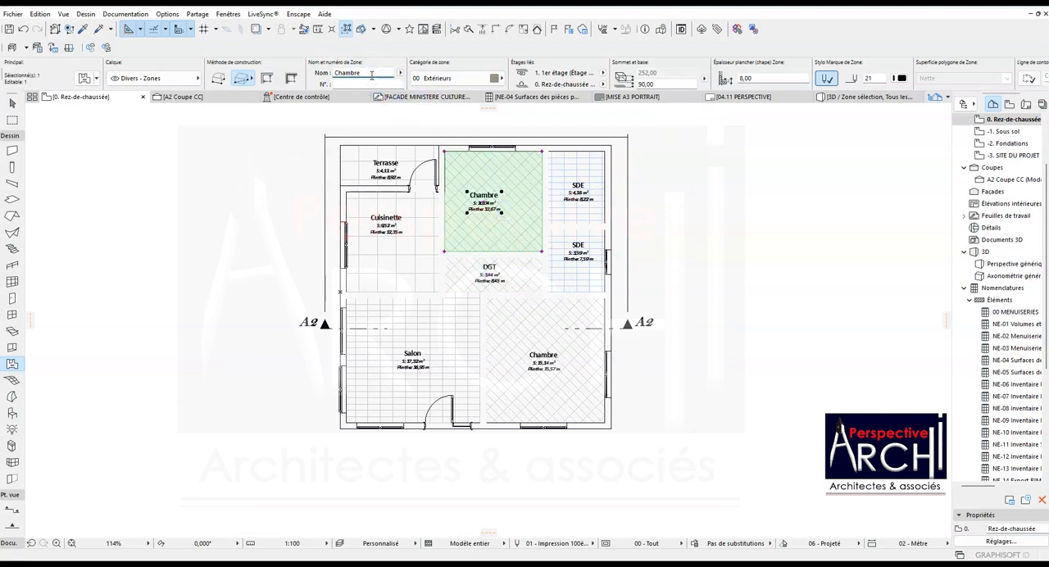
pyautogui.press('Escape')
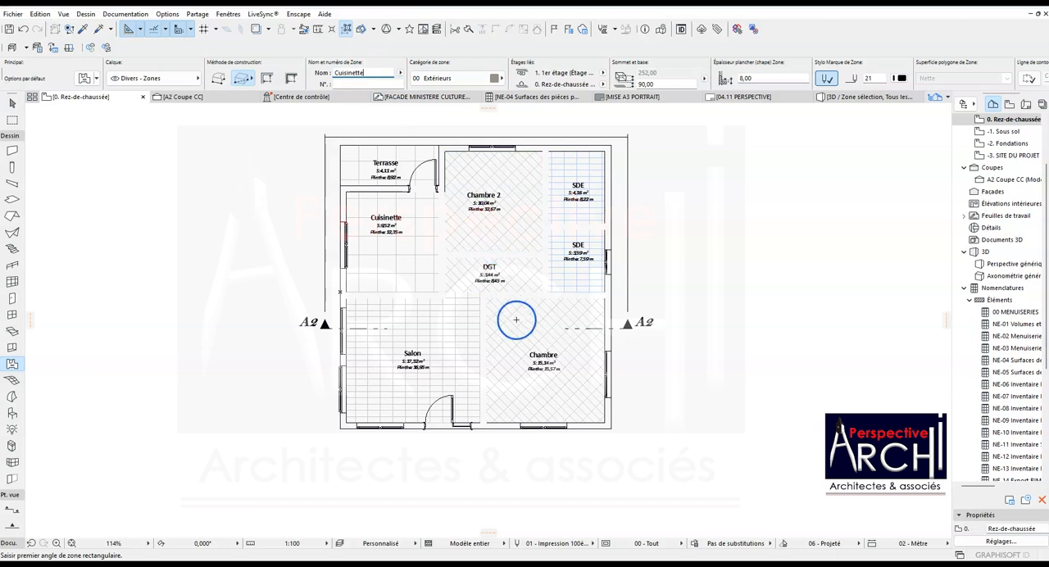
pyautogui.click(531, 345)
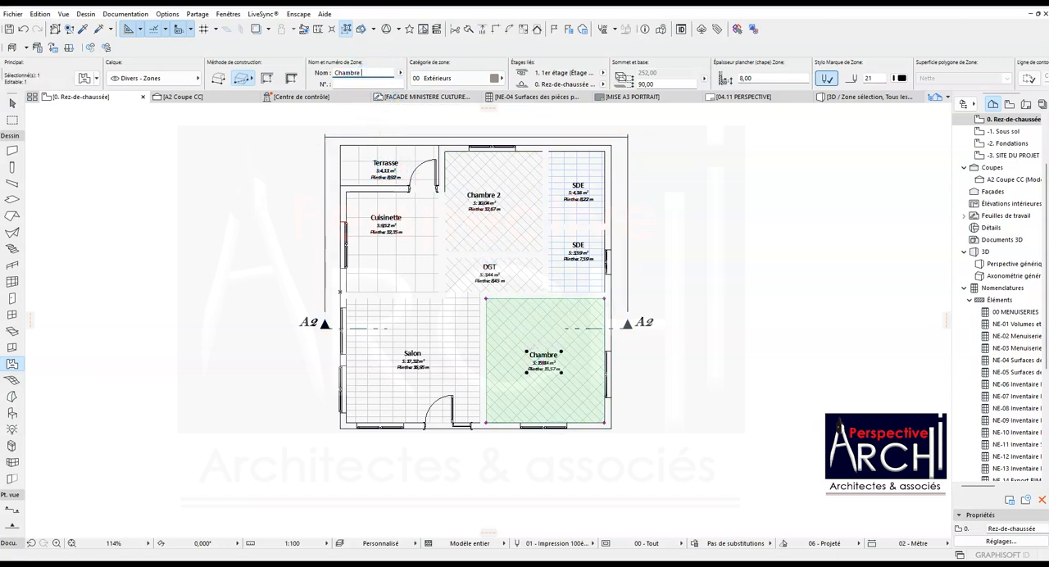
pyautogui.press('Escape')
# - Rename the 3,59 m² SDE zone as SDE 1 and the 4,16 m² one as SDE 2
pyautogui.click(561, 252)
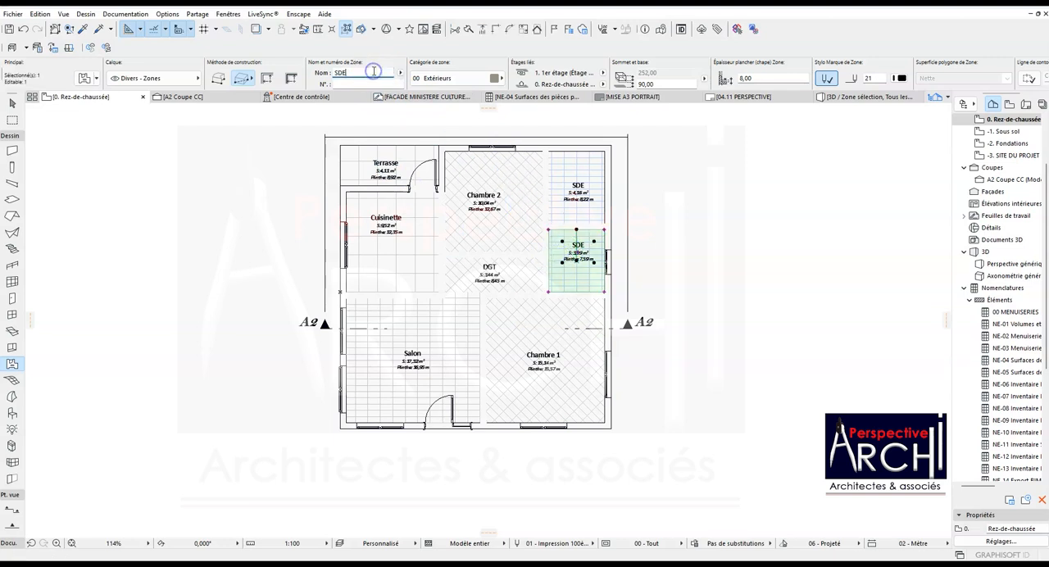
pyautogui.click(509, 176)
pyautogui.click(578, 176)
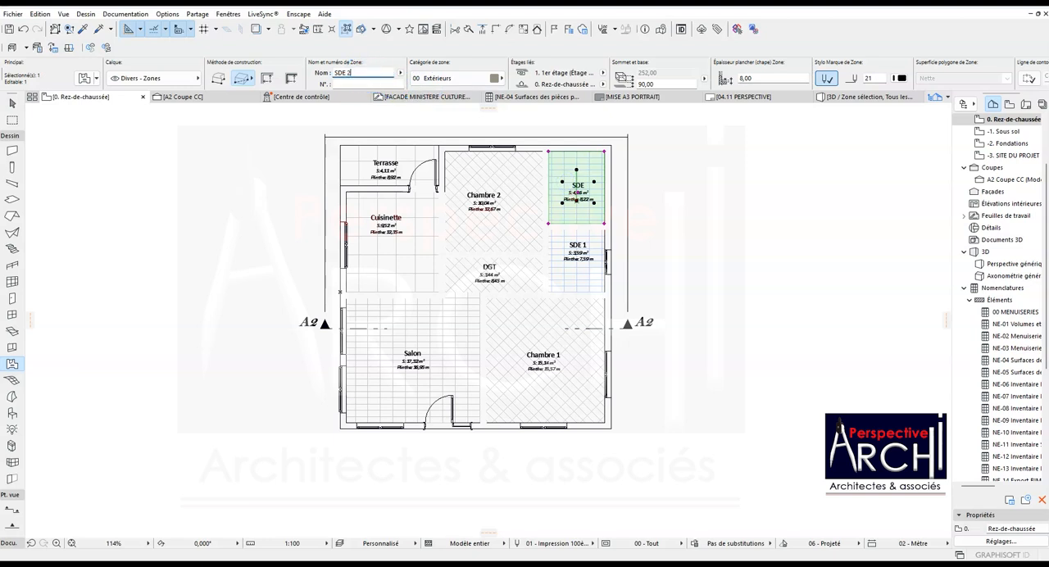
pyautogui.click(280, 150)
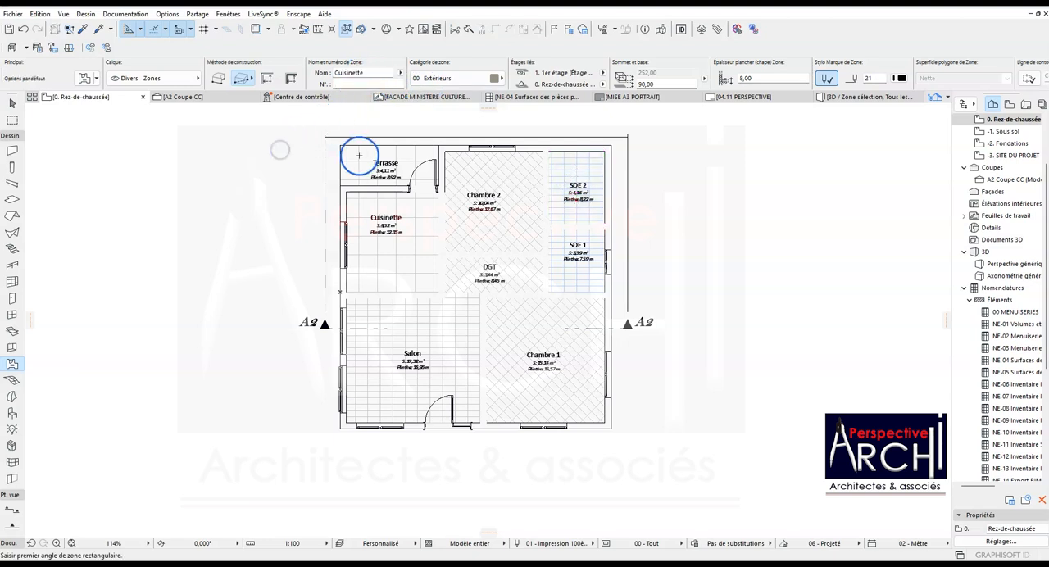
# - Copy all eight room zones, from Terrasse to Chambre 1, horizontally to the empty area left of the building
pyautogui.scroll(2, 386, 197)
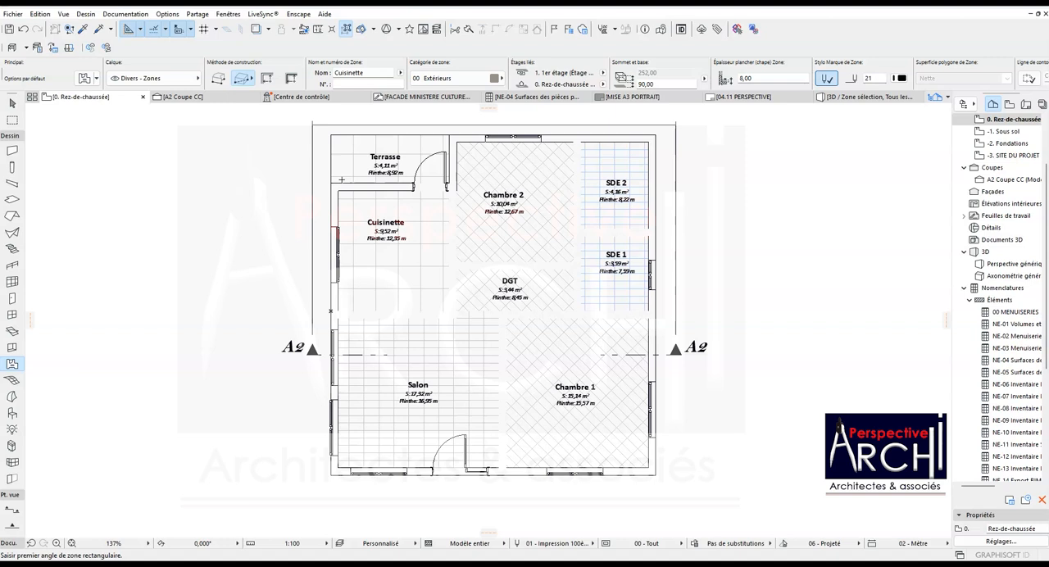
pyautogui.keyDown('shift'); pyautogui.click(369, 161); pyautogui.keyUp('shift')
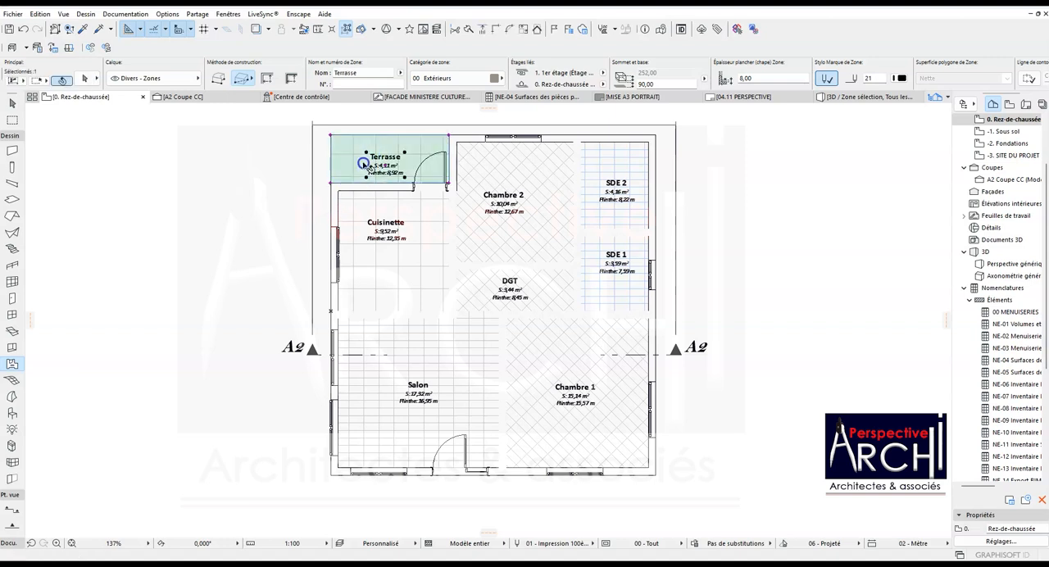
pyautogui.keyDown('shift'); pyautogui.click(383, 241); pyautogui.keyUp('shift')
pyautogui.keyDown('shift'); pyautogui.click(399, 342); pyautogui.keyUp('shift')
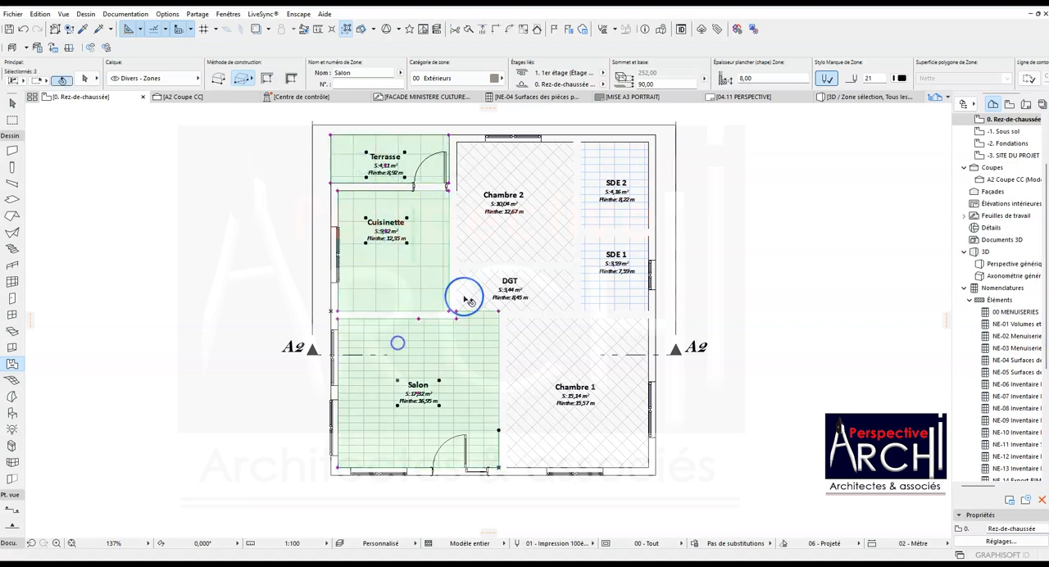
pyautogui.keyDown('shift'); pyautogui.click(490, 253); pyautogui.keyUp('shift')
pyautogui.keyDown('shift'); pyautogui.click(488, 283); pyautogui.keyUp('shift')
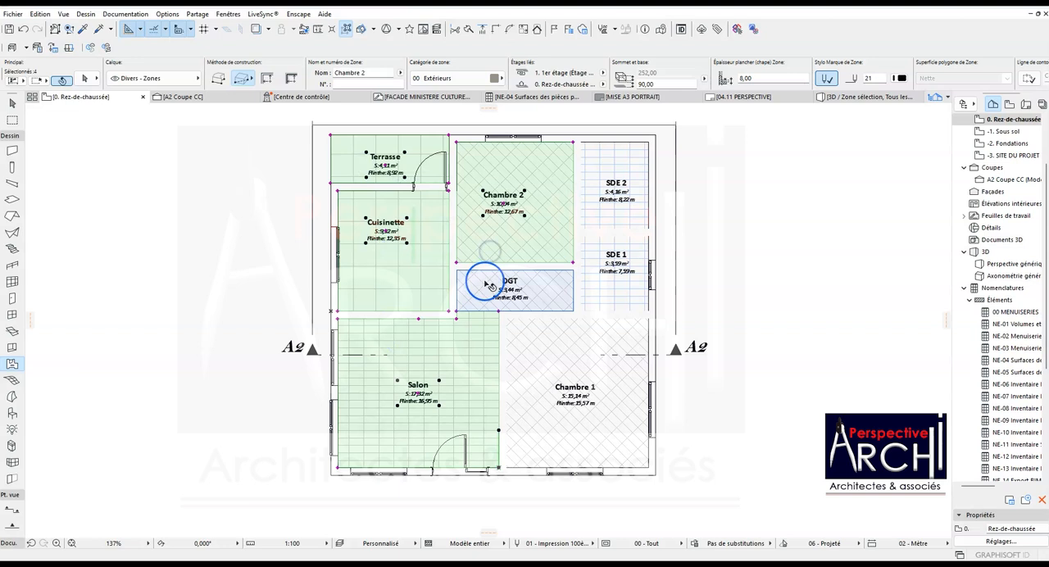
pyautogui.keyDown('shift'); pyautogui.click(592, 209); pyautogui.keyUp('shift')
pyautogui.keyDown('shift'); pyautogui.click(596, 256); pyautogui.keyUp('shift')
pyautogui.keyDown('shift'); pyautogui.click(595, 323); pyautogui.keyUp('shift')
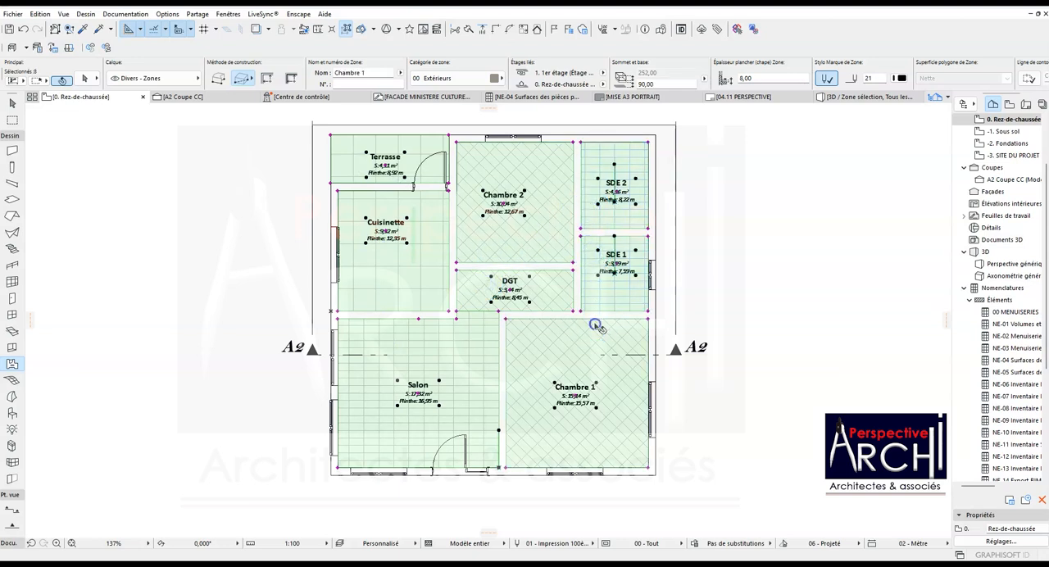
pyautogui.hotkey('ctrl', 'shift', 'd')
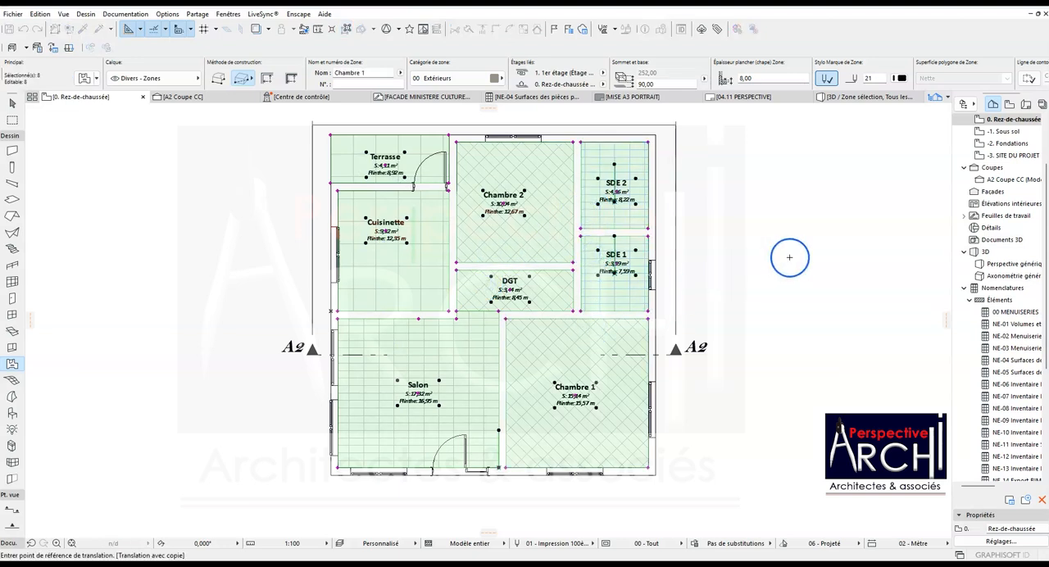
pyautogui.click(648, 142)
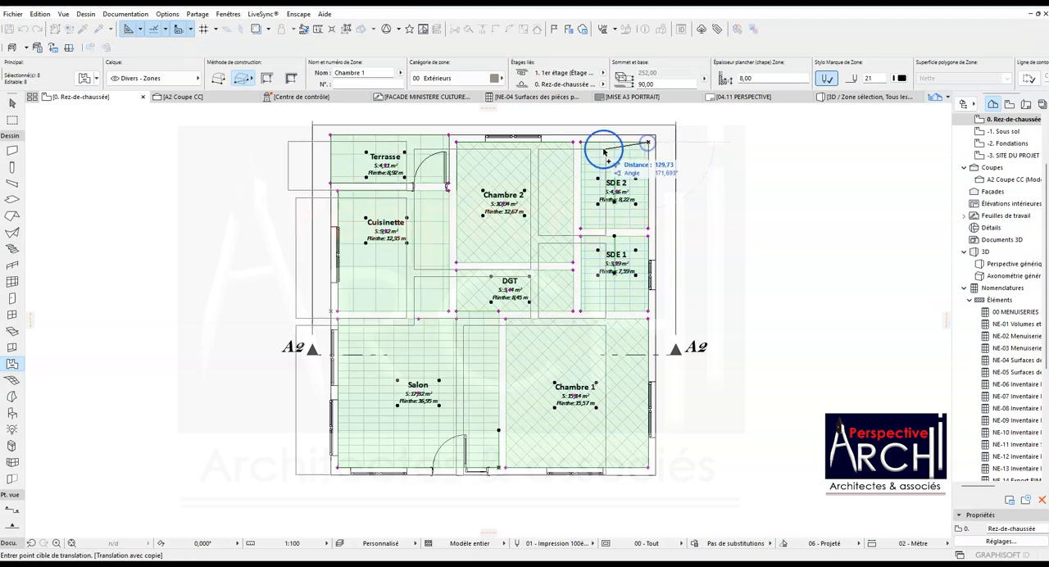
pyautogui.click(296, 143)
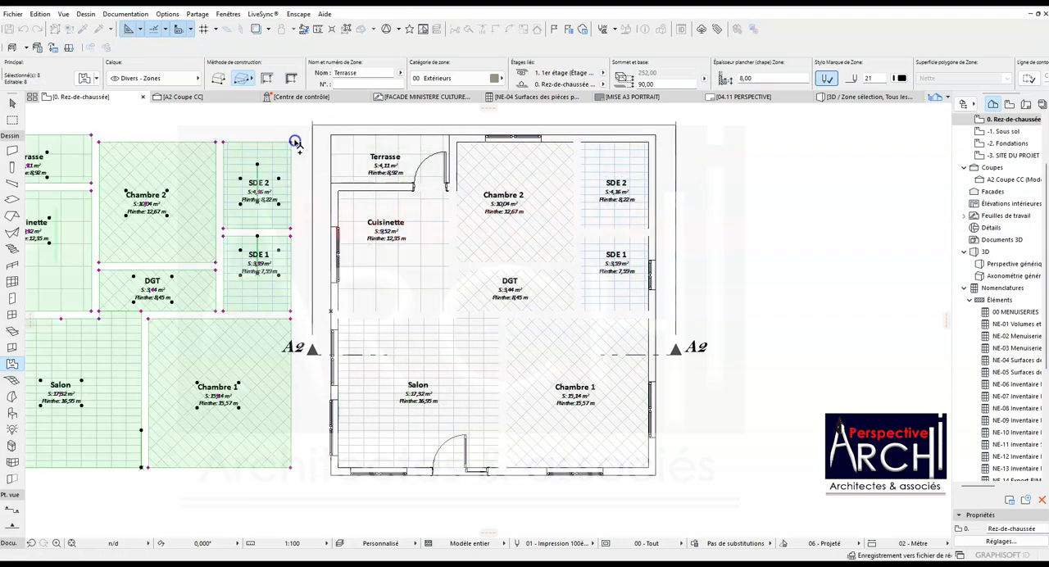
pyautogui.scroll(-2, 337, 161)
pyautogui.scroll(3, 143, 170)
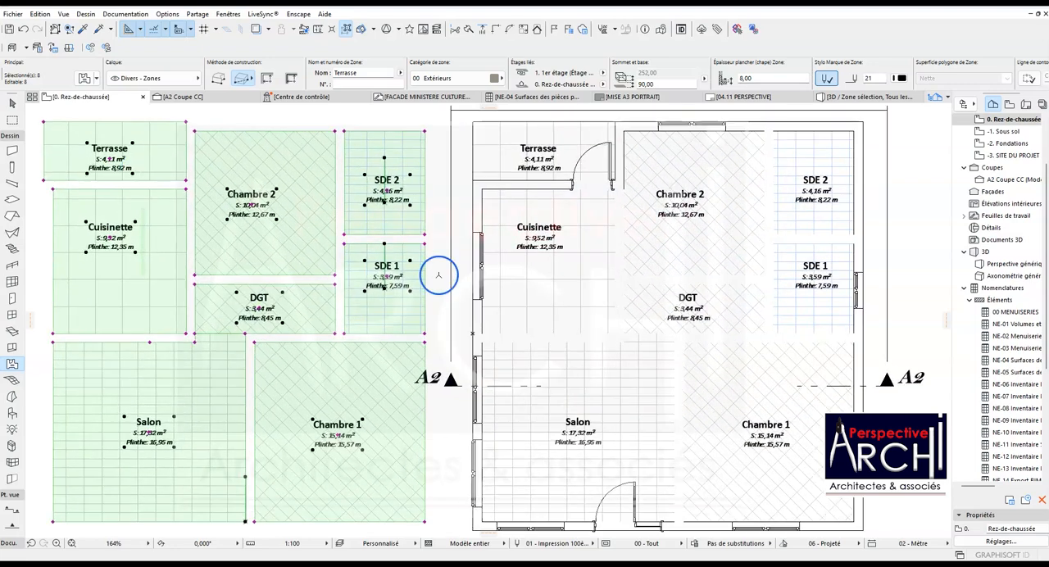
pyautogui.scroll(-2, 439, 276)
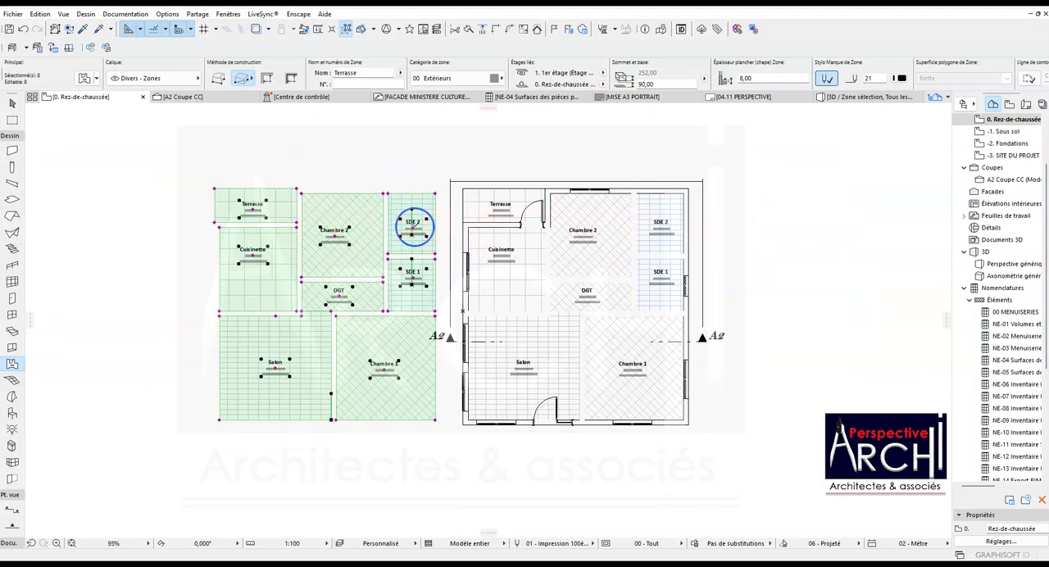
pyautogui.press('Escape')
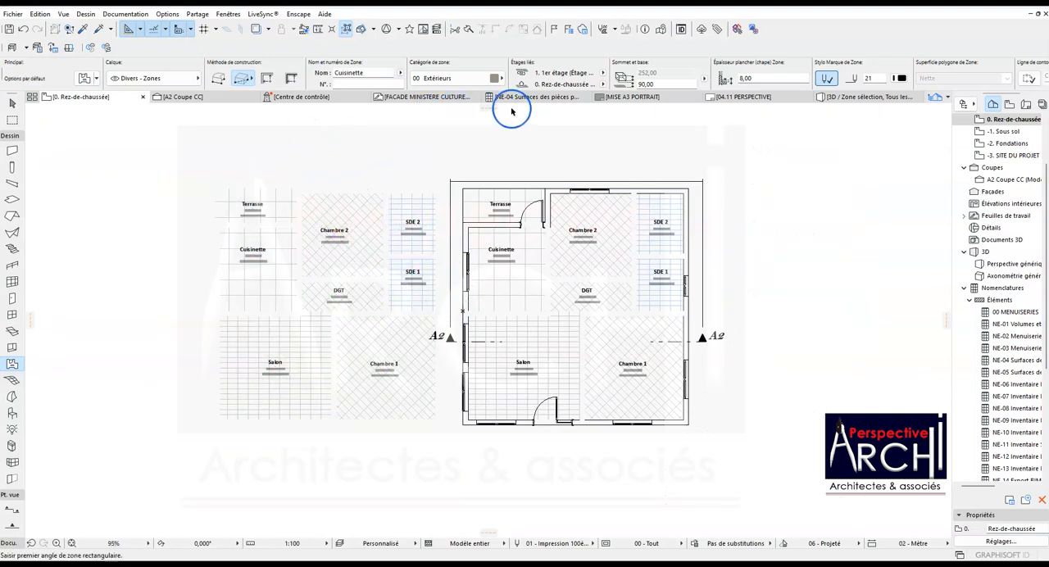
# - Check the duplicated rooms in the NE-04 surface schedule and review its element-type and layer criteria
pyautogui.click(538, 99)
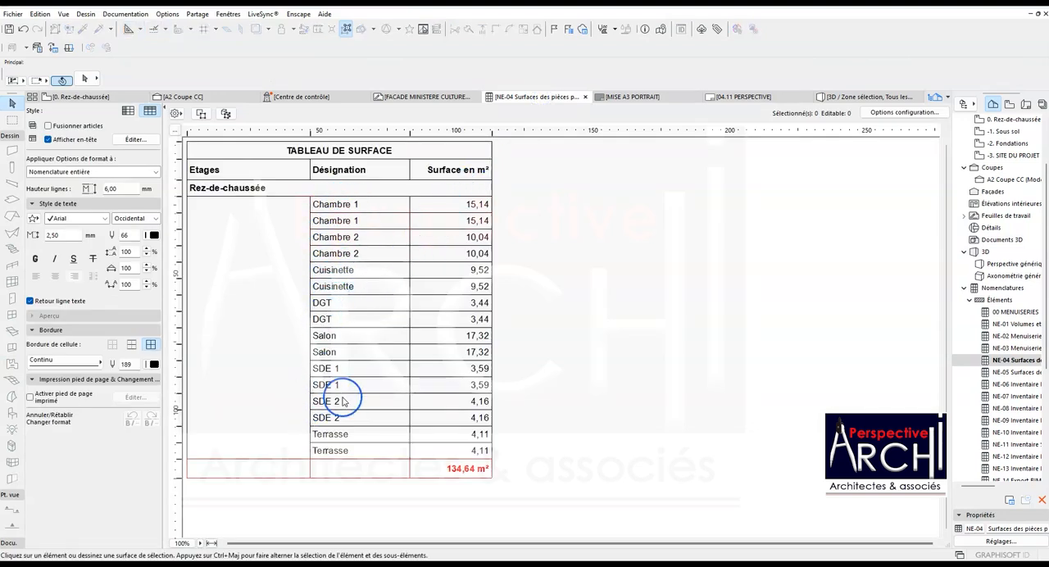
pyautogui.click(903, 112)
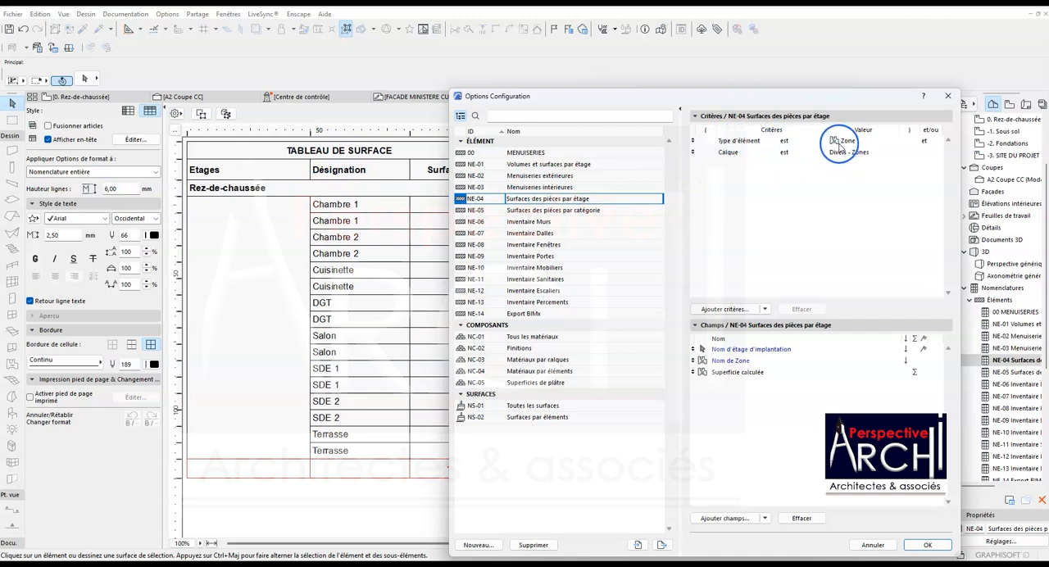
pyautogui.press('Escape')
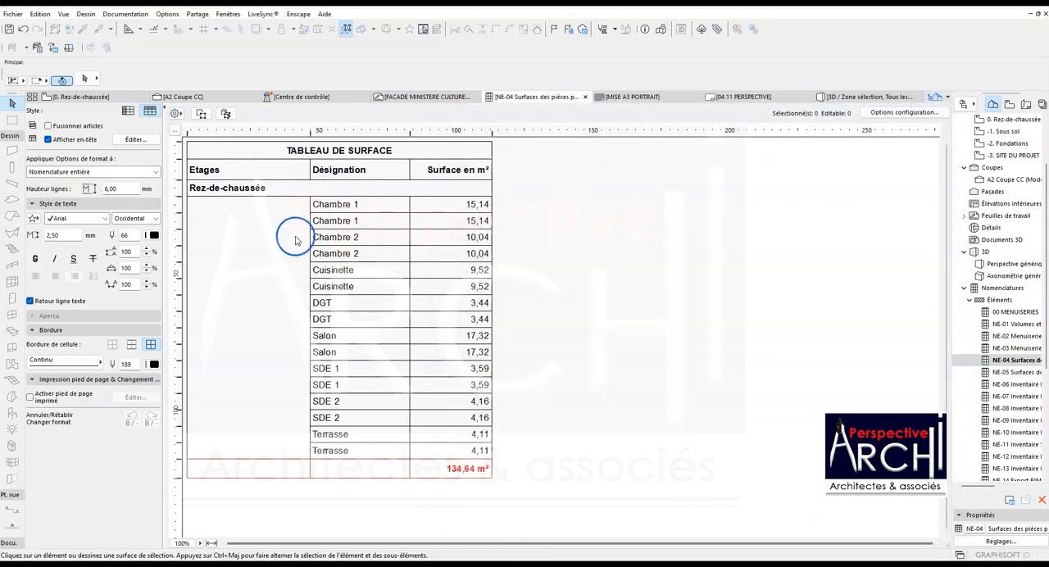
# - Move the eight copied zones left of the building onto the "Finitions - Plafonds" layer
pyautogui.click(104, 98)
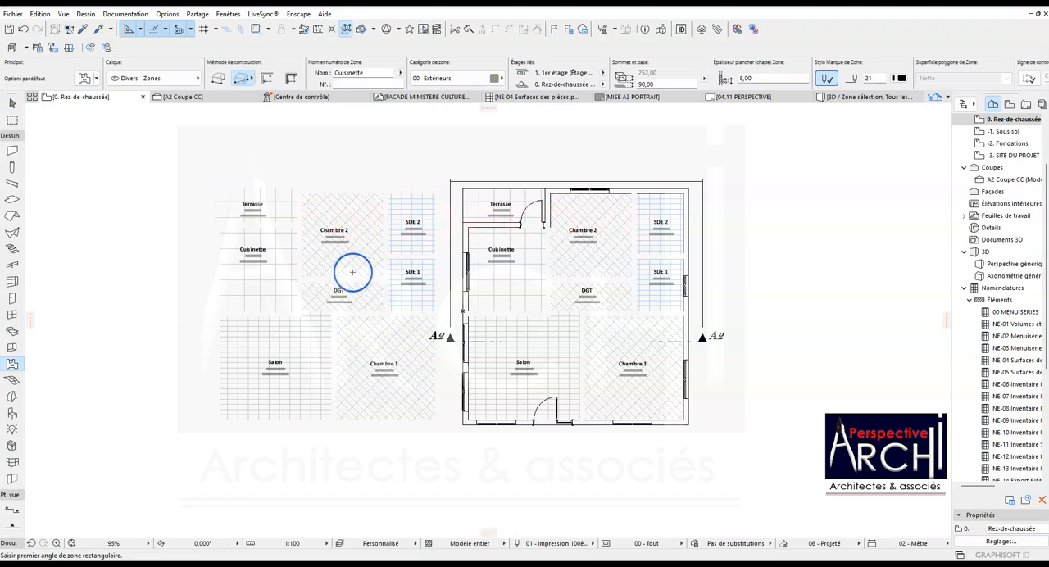
pyautogui.keyDown('shift'); pyautogui.click(278, 211); pyautogui.keyUp('shift')
pyautogui.keyDown('shift'); pyautogui.click(276, 237); pyautogui.keyUp('shift')
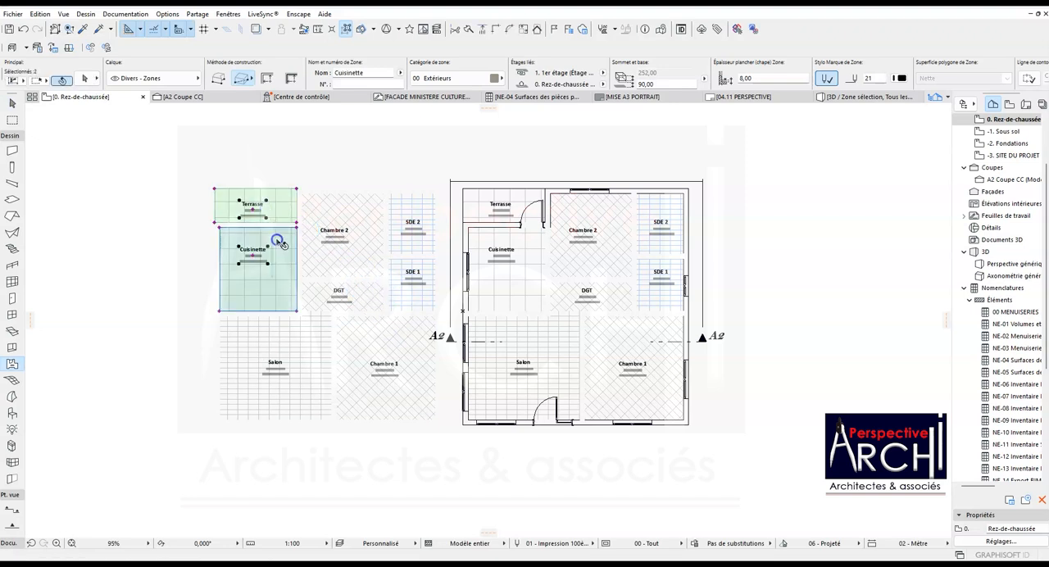
pyautogui.keyDown('shift'); pyautogui.click(319, 216); pyautogui.keyUp('shift')
pyautogui.keyDown('shift'); pyautogui.click(394, 215); pyautogui.keyUp('shift')
pyautogui.keyDown('shift'); pyautogui.click(394, 270); pyautogui.keyUp('shift')
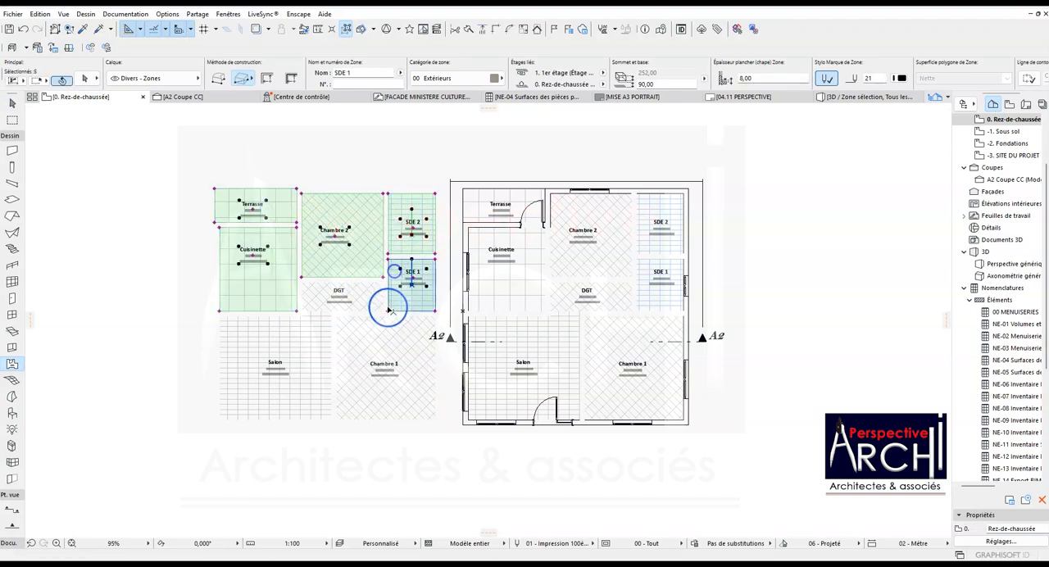
pyautogui.keyDown('shift'); pyautogui.click(374, 298); pyautogui.keyUp('shift')
pyautogui.keyDown('shift'); pyautogui.click(373, 326); pyautogui.keyUp('shift')
pyautogui.keyDown('shift'); pyautogui.click(308, 331); pyautogui.keyUp('shift')
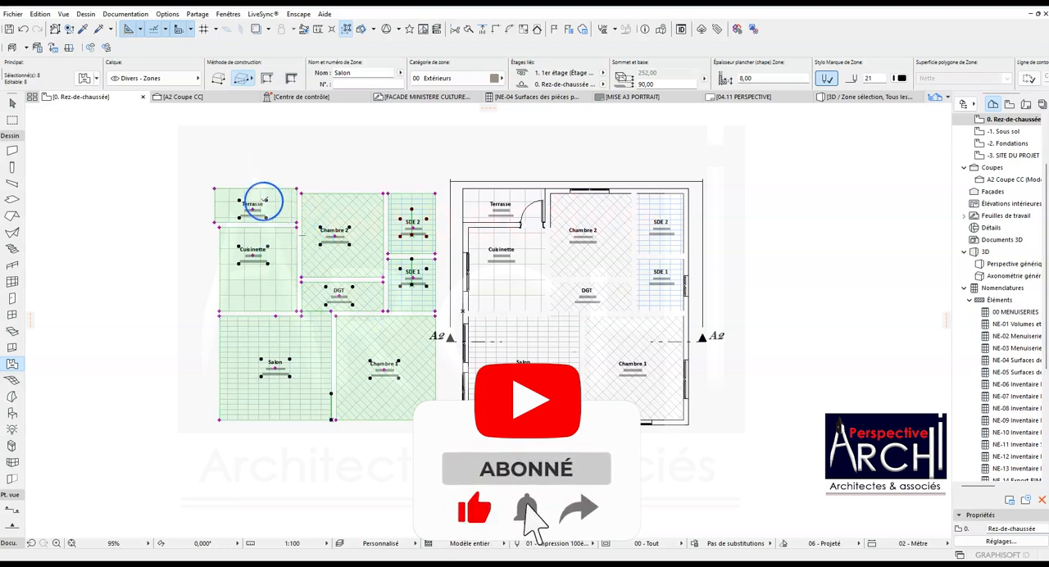
pyautogui.click(185, 80)
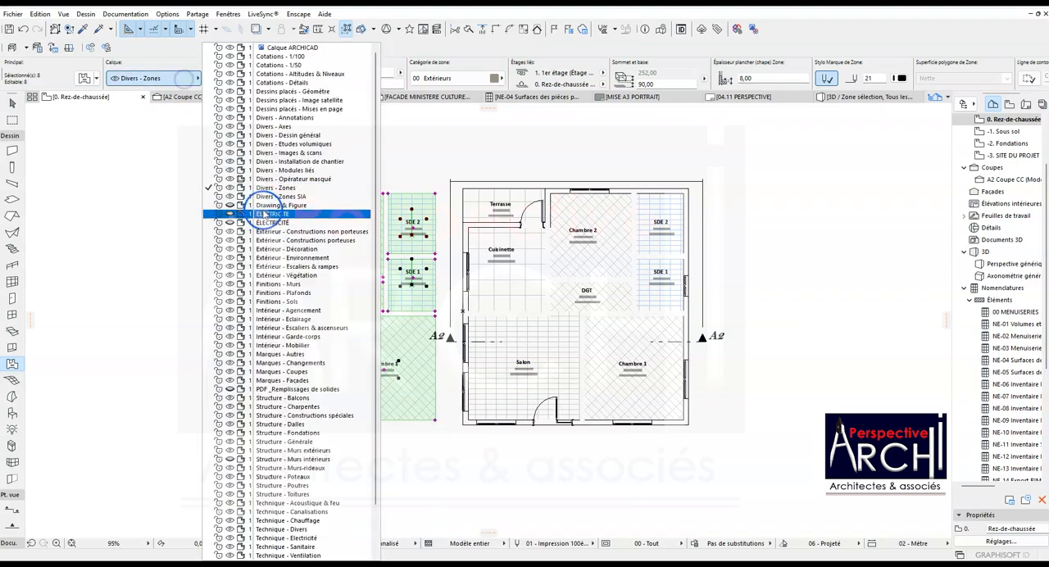
pyautogui.click(279, 292)
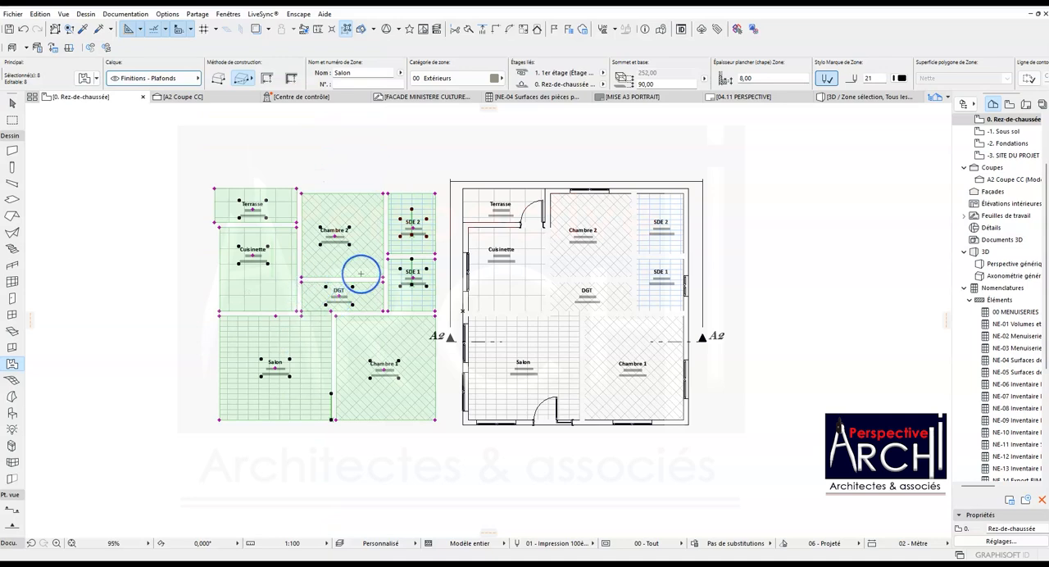
pyautogui.scroll(3, 405, 223)
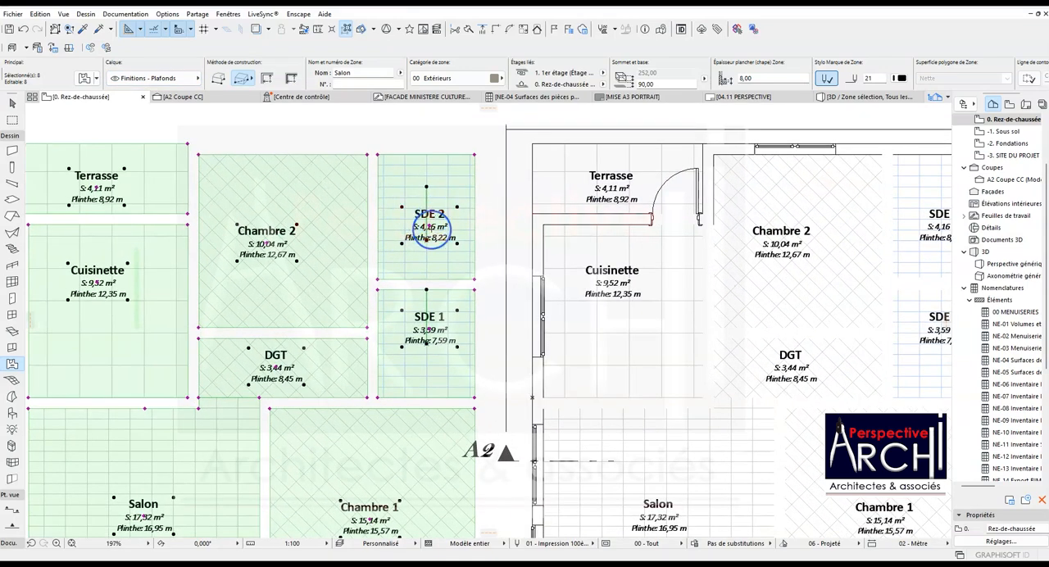
pyautogui.scroll(-4, 431, 232)
pyautogui.scroll(3, 428, 217)
pyautogui.press('Escape')
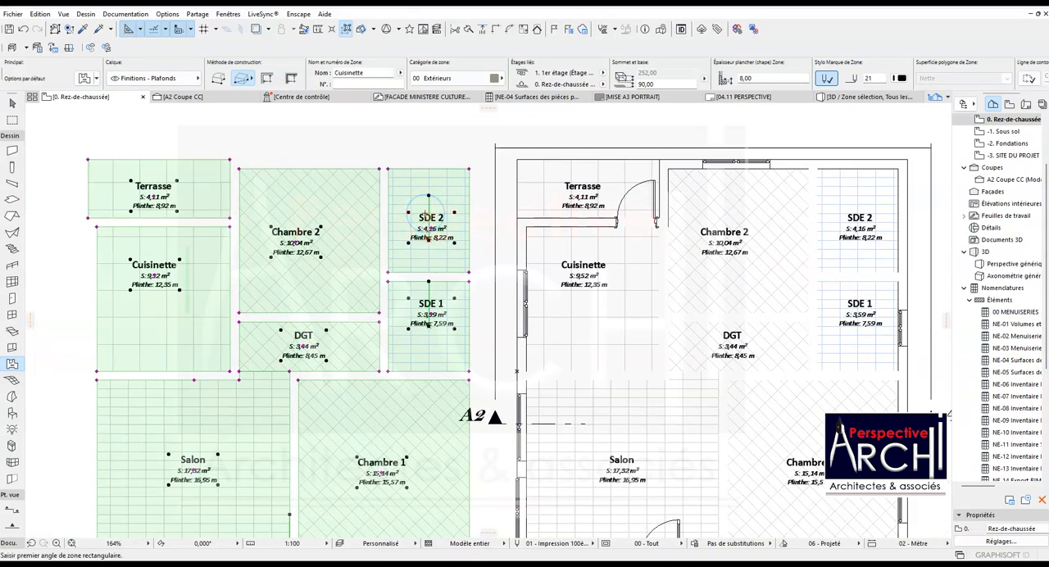
# - Set the cover fill of the copied SDE 2 and SDE 1 zones to Grille 60x60
pyautogui.click(429, 209)
pyautogui.keyDown('shift'); pyautogui.click(405, 285); pyautogui.keyUp('shift')
pyautogui.scroll(-6, 704, 79)
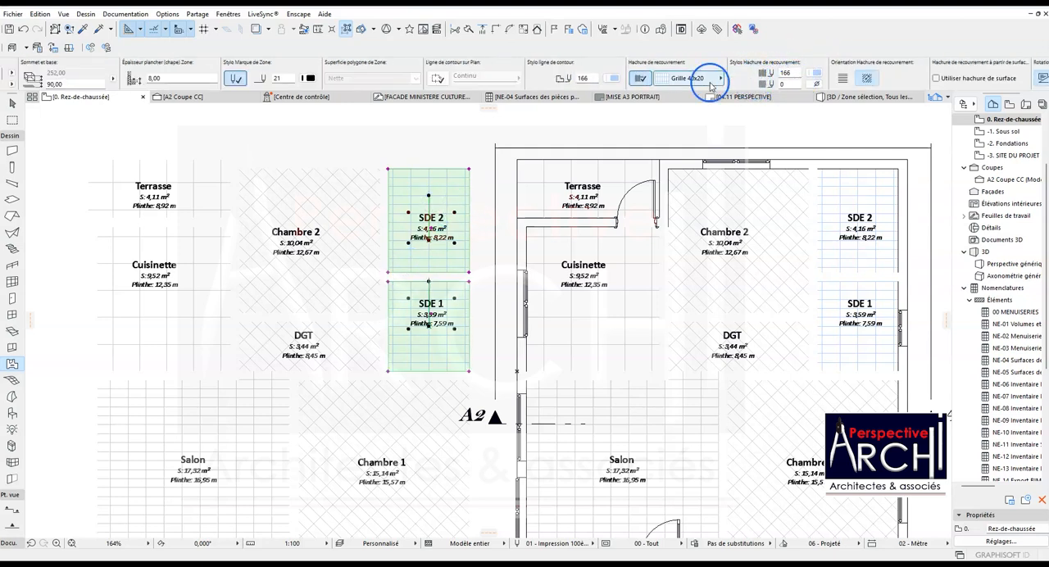
pyautogui.click(710, 78)
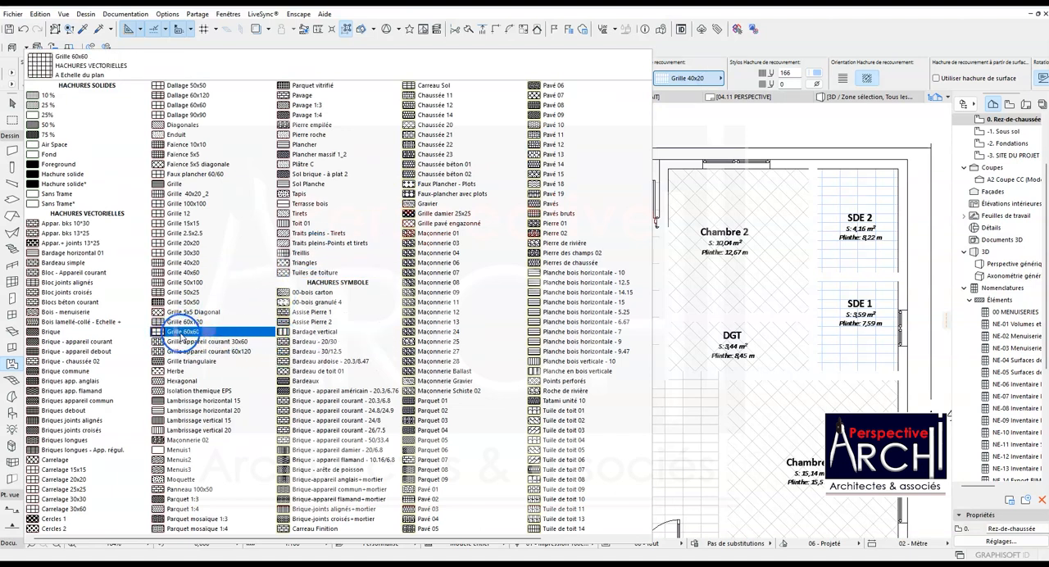
pyautogui.click(184, 331)
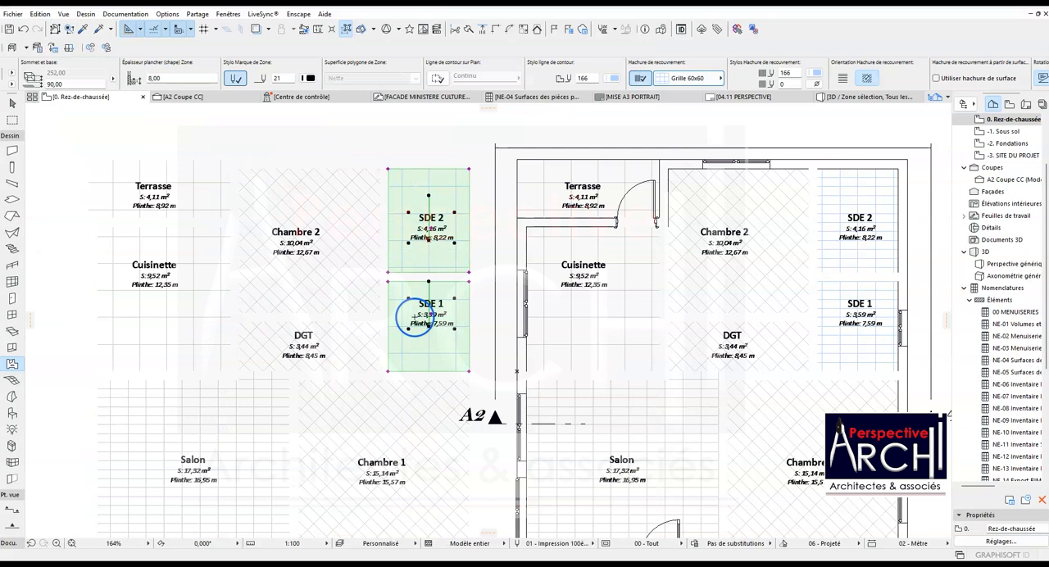
# - Set the cover fill of the copied Chambre 2, DGT, Chambre 1 and Salon zones to Grille 60x60
pyautogui.scroll(-3, 475, 244)
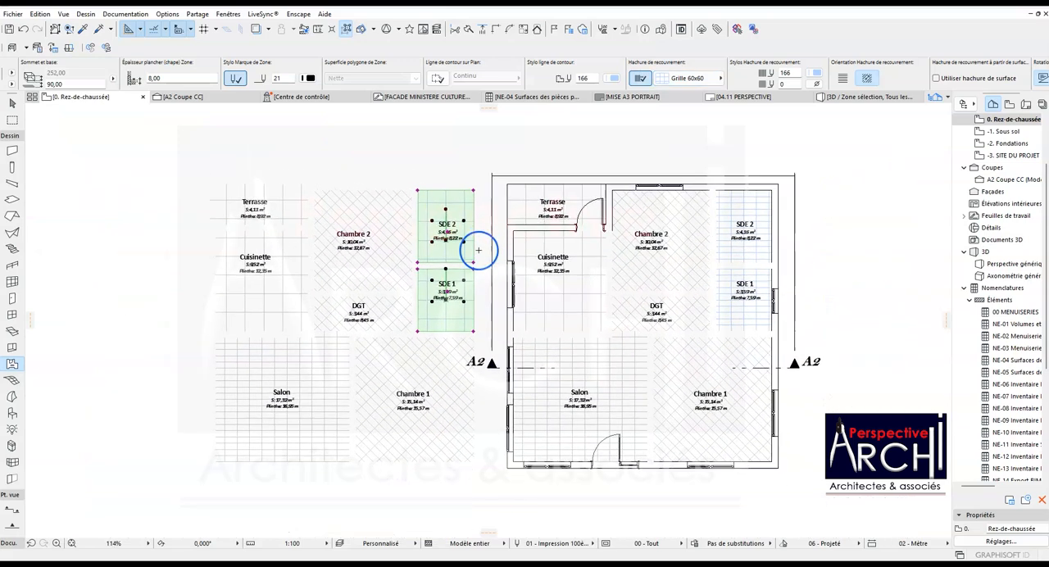
pyautogui.scroll(3, 421, 267)
pyautogui.press('Escape')
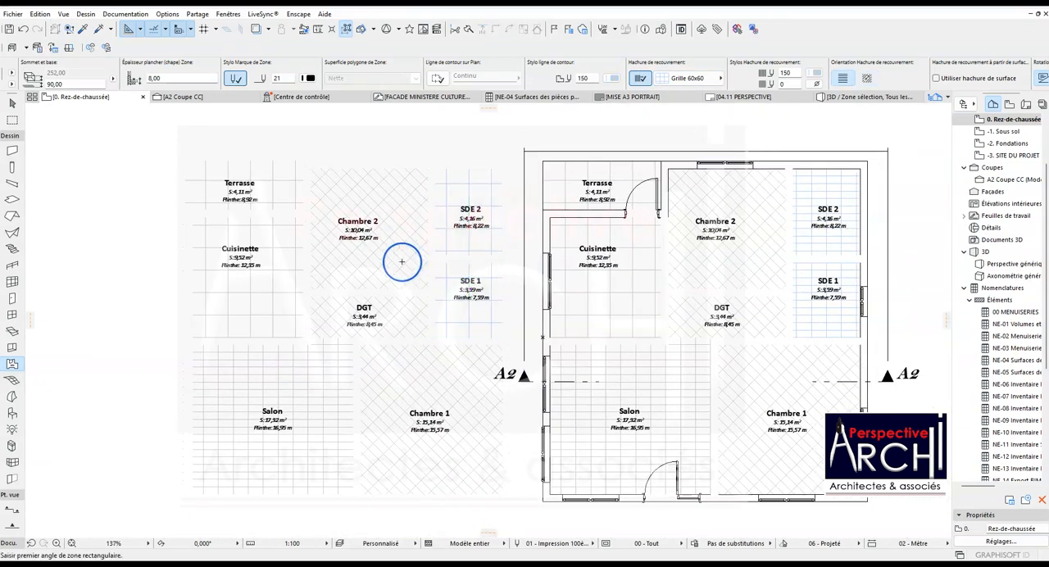
pyautogui.click(401, 265)
pyautogui.keyDown('shift'); pyautogui.click(397, 313); pyautogui.keyUp('shift')
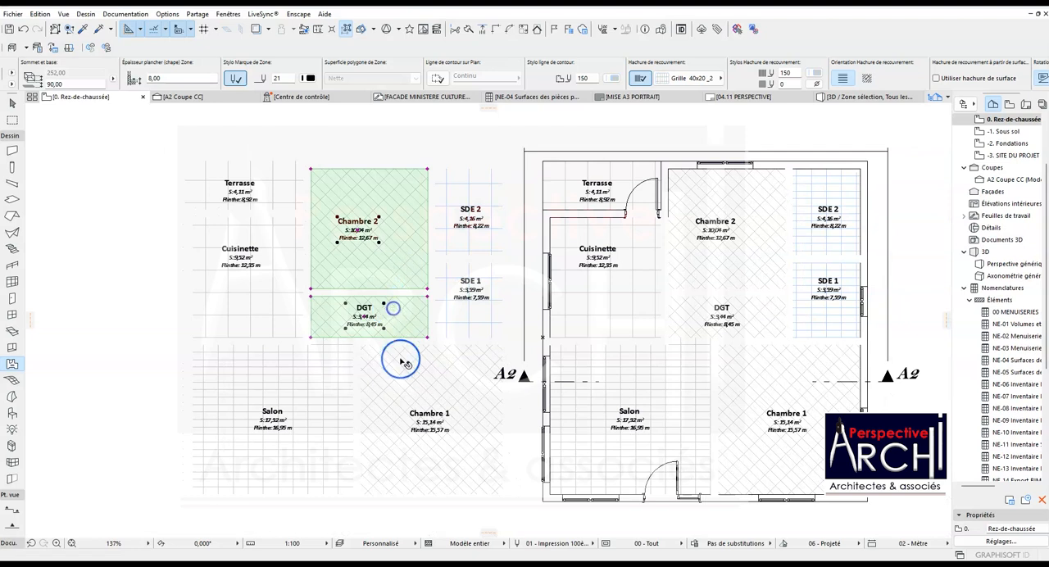
pyautogui.keyDown('shift'); pyautogui.click(400, 360); pyautogui.keyUp('shift')
pyautogui.keyDown('shift'); pyautogui.click(345, 368); pyautogui.keyUp('shift')
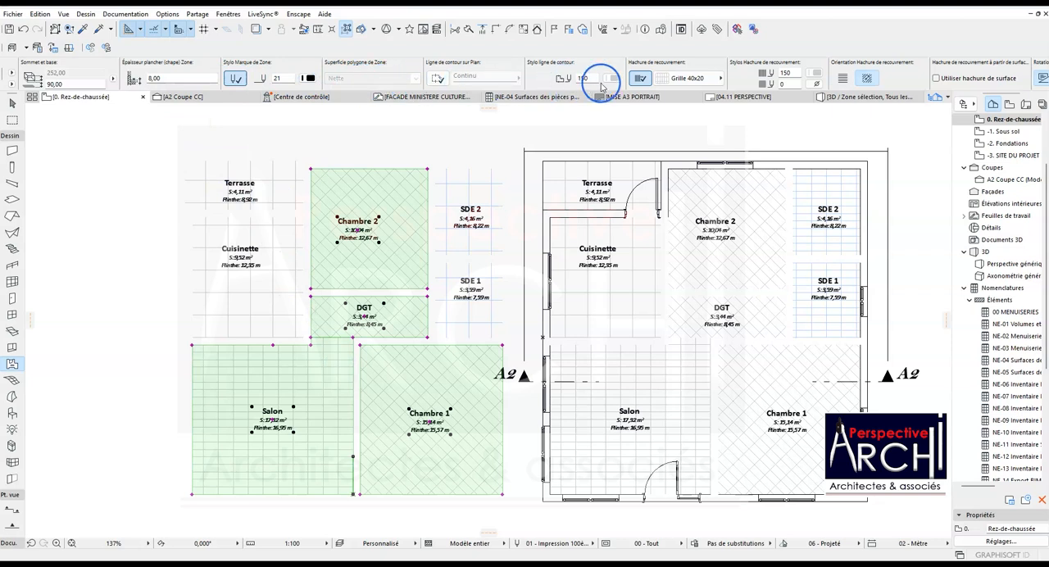
pyautogui.click(711, 79)
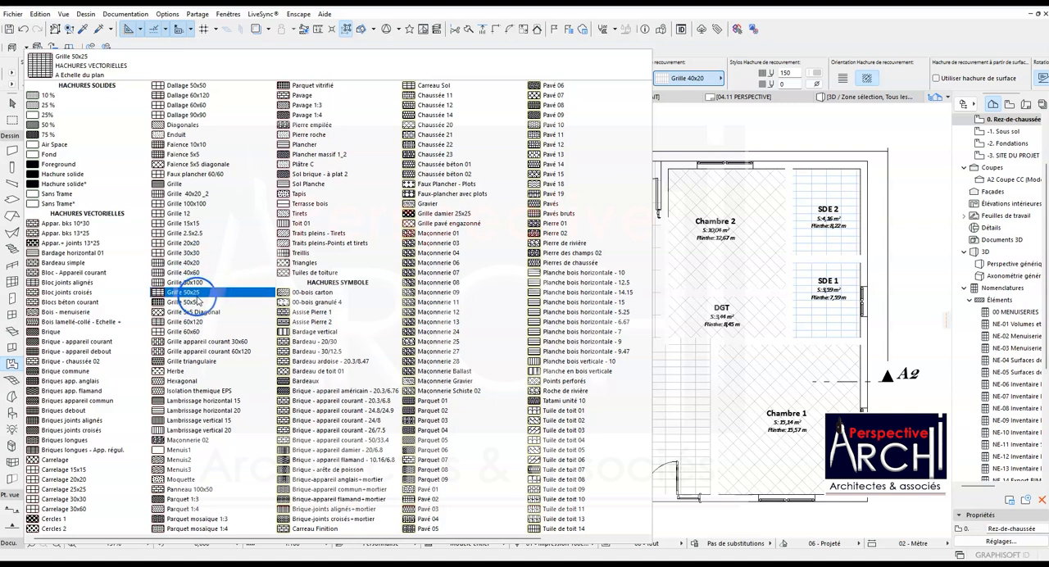
pyautogui.click(196, 331)
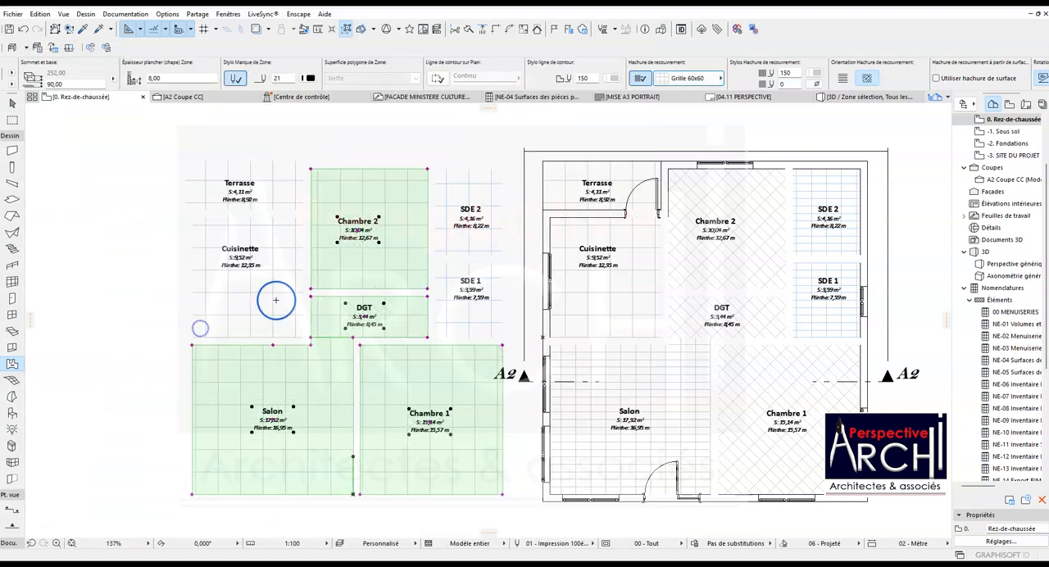
pyautogui.press('Escape')
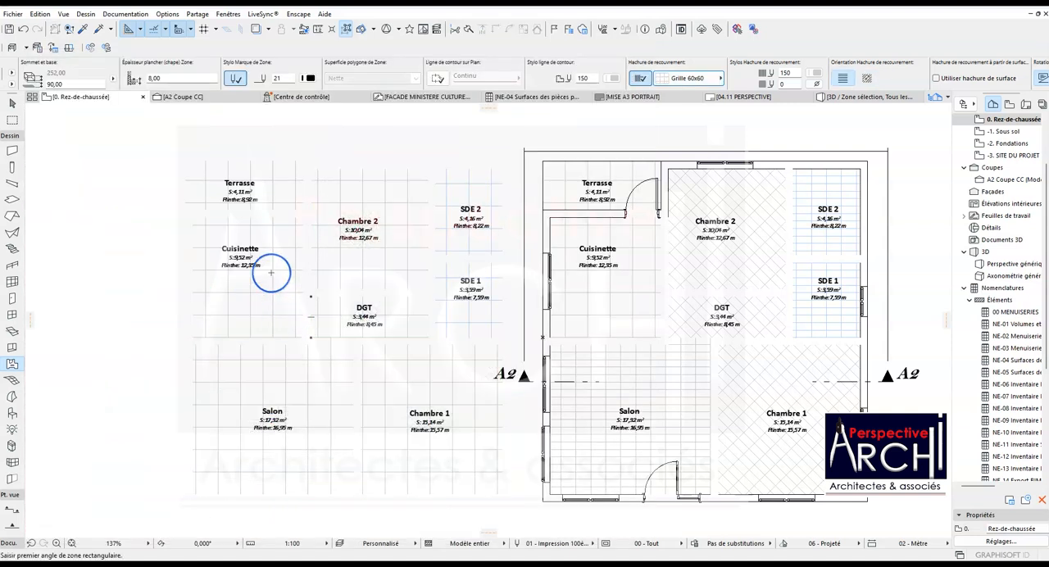
# - Set the cover-fill pen of the copied Cuisinette and Terrasse zones to 166
pyautogui.click(270, 272)
pyautogui.keyDown('shift'); pyautogui.click(279, 201); pyautogui.keyUp('shift')
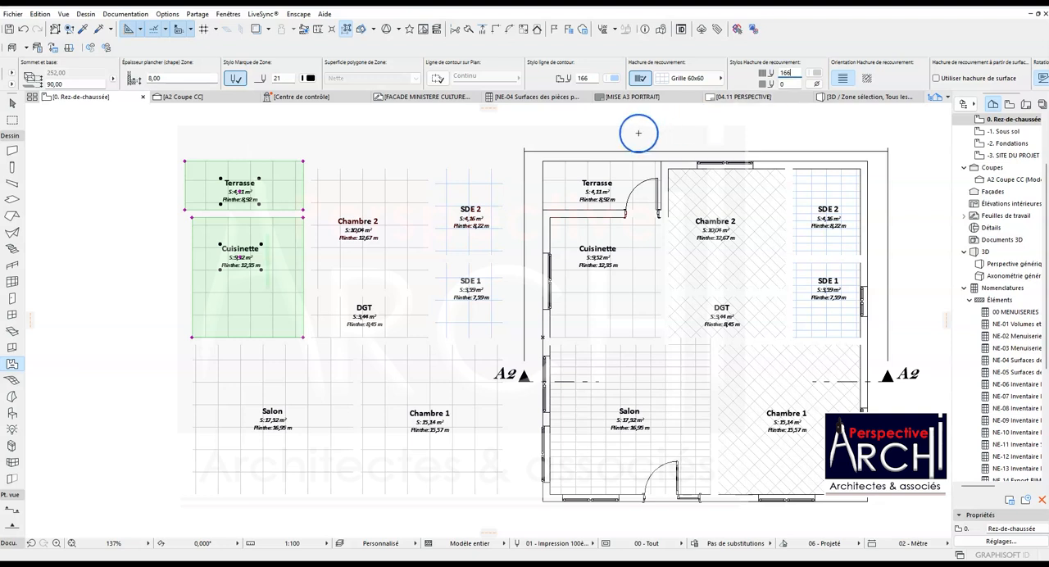
pyautogui.press('Escape')
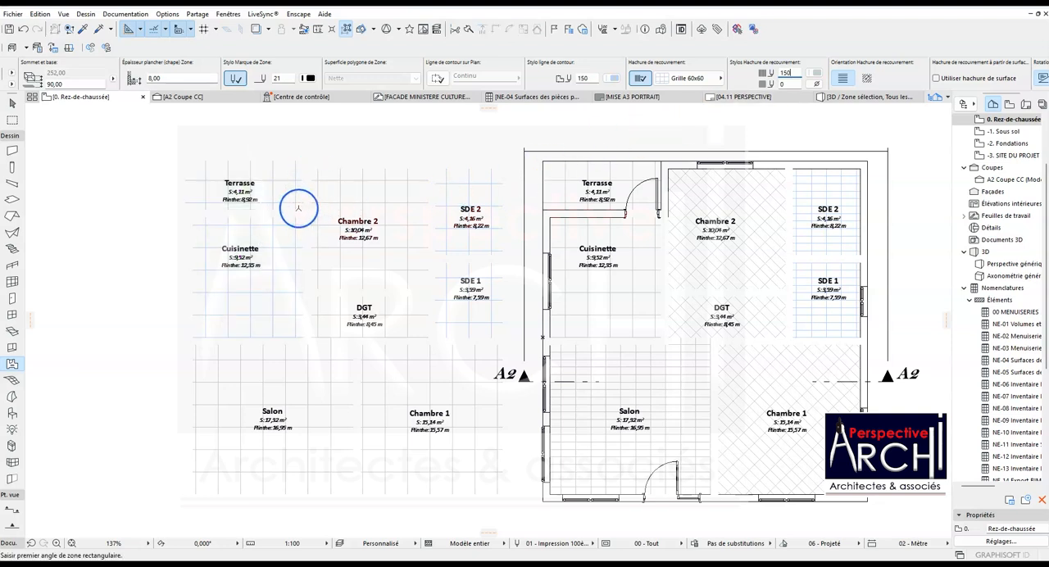
pyautogui.scroll(-3, 303, 201)
pyautogui.scroll(3, 295, 203)
pyautogui.click(298, 195)
pyautogui.click(361, 180)
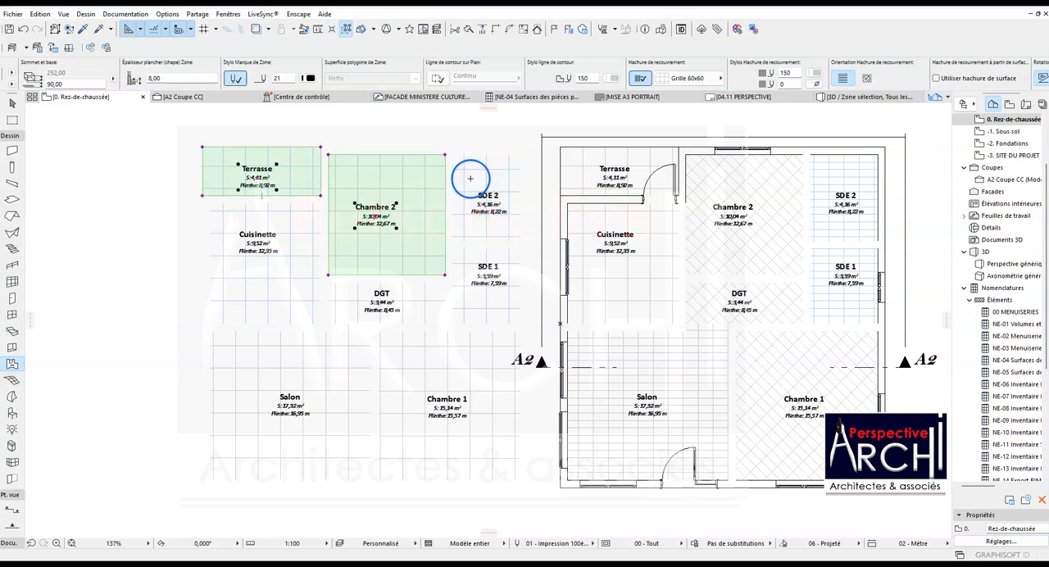
pyautogui.press('Escape')
# - Check which rooms and areas the NE-04 surface schedule lists and return to the ground-floor plan
pyautogui.scroll(-3, 412, 192)
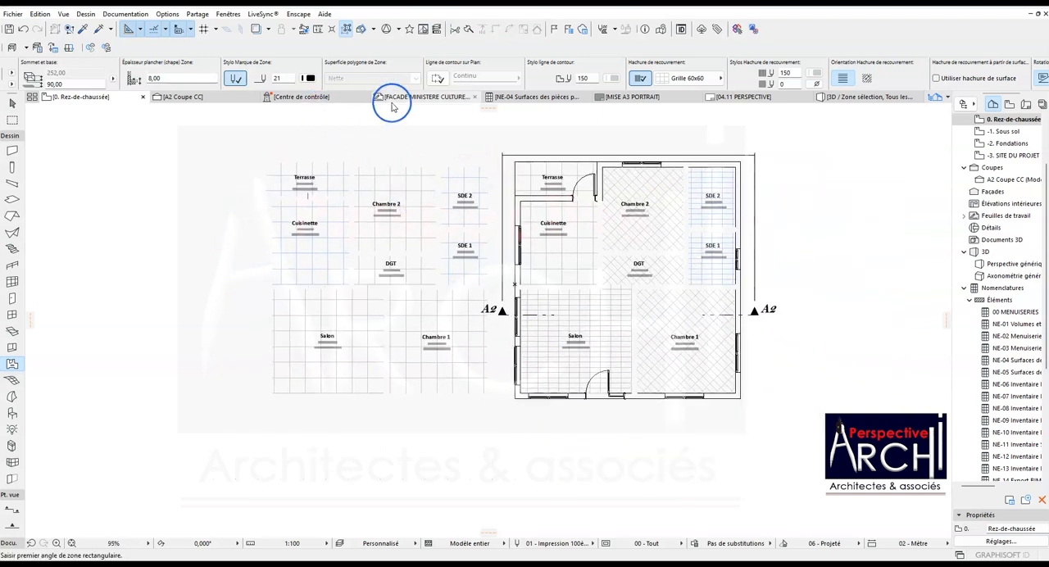
pyautogui.click(537, 96)
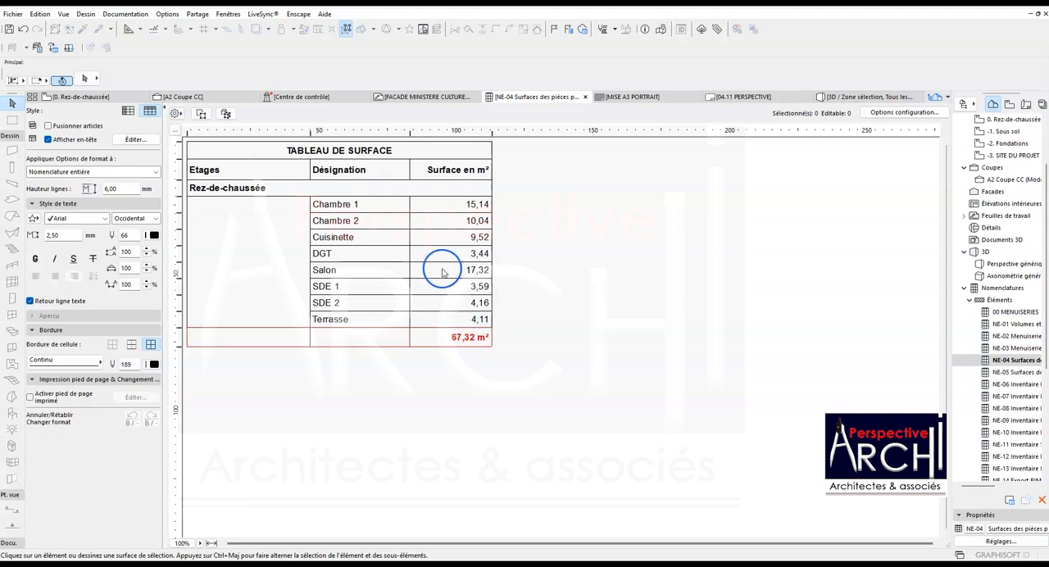
pyautogui.click(107, 101)
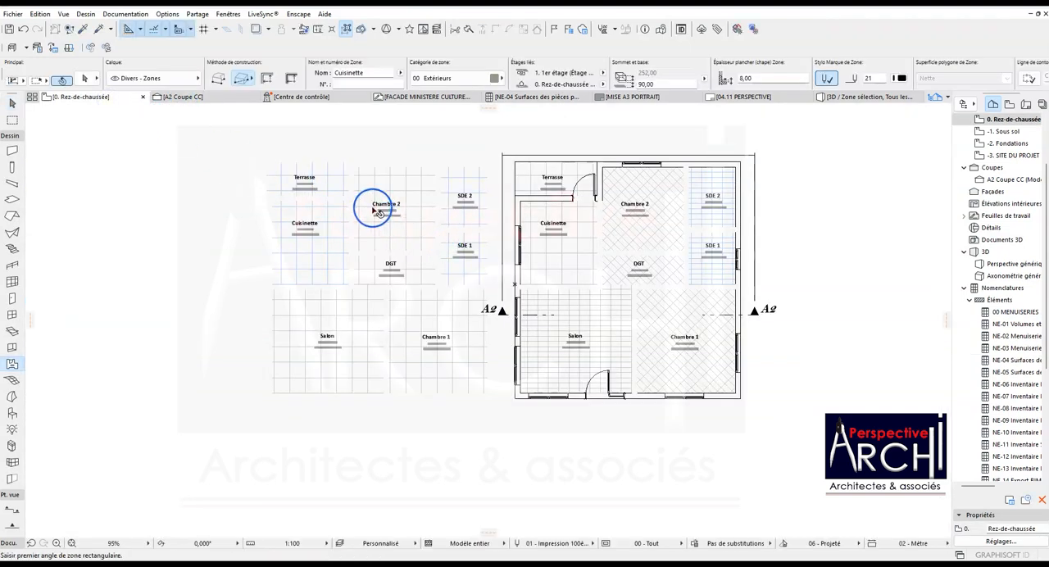
# - Move the eight original room zones inside the building, from Terrasse to Chambre 1, onto the "Finitions - Sols" layer
pyautogui.click(336, 189)
pyautogui.click(530, 178)
pyautogui.keyDown('shift'); pyautogui.click(541, 212); pyautogui.keyUp('shift')
pyautogui.keyDown('shift'); pyautogui.click(634, 203); pyautogui.keyUp('shift')
pyautogui.keyDown('shift'); pyautogui.click(694, 198); pyautogui.keyUp('shift')
pyautogui.keyDown('shift'); pyautogui.click(696, 242); pyautogui.keyUp('shift')
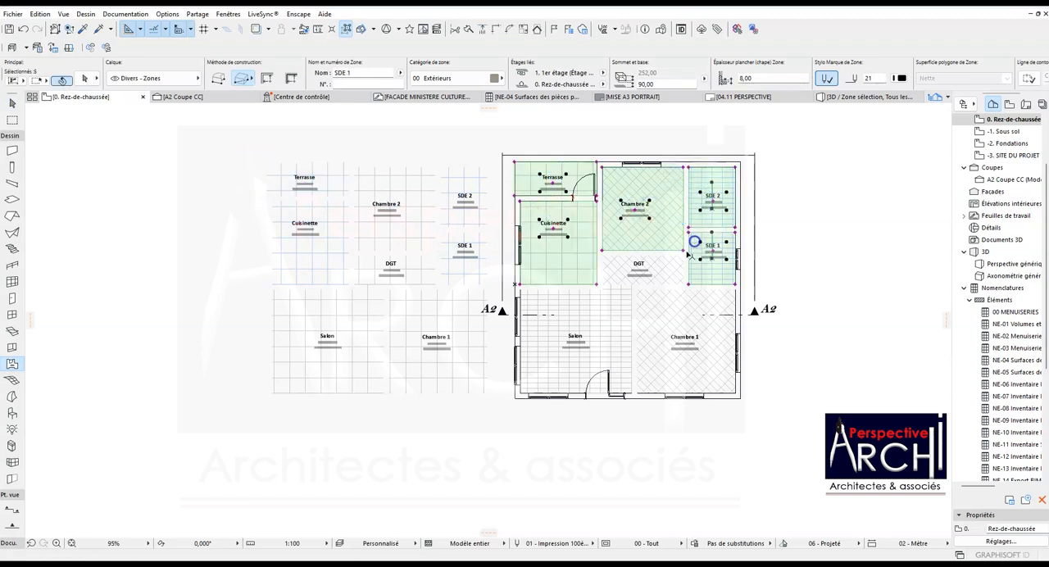
pyautogui.keyDown('shift'); pyautogui.click(649, 267); pyautogui.keyUp('shift')
pyautogui.keyDown('shift'); pyautogui.click(606, 297); pyautogui.keyUp('shift')
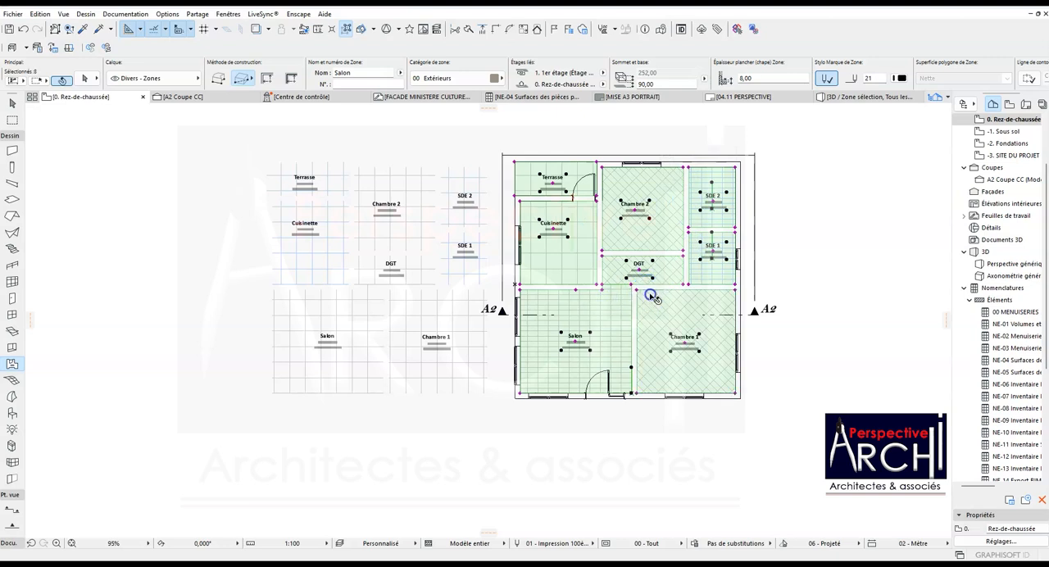
pyautogui.keyDown('shift'); pyautogui.click(644, 299); pyautogui.keyUp('shift')
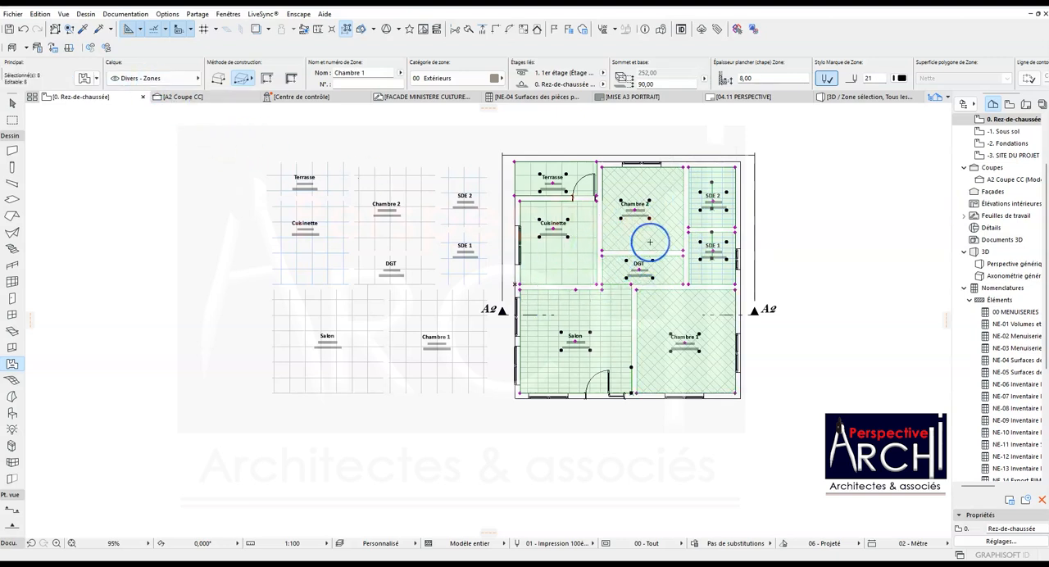
pyautogui.click(163, 77)
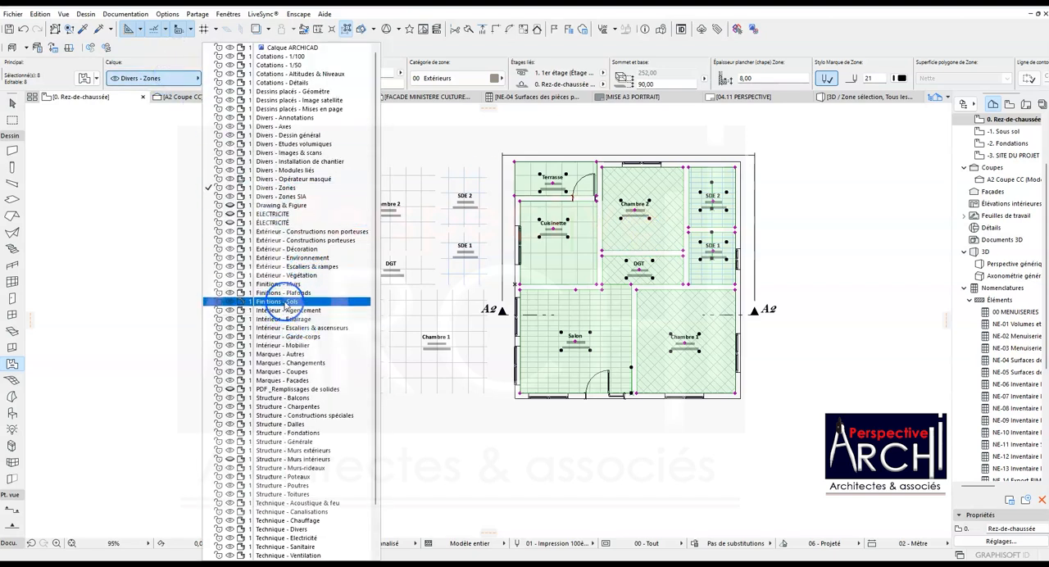
pyautogui.click(285, 302)
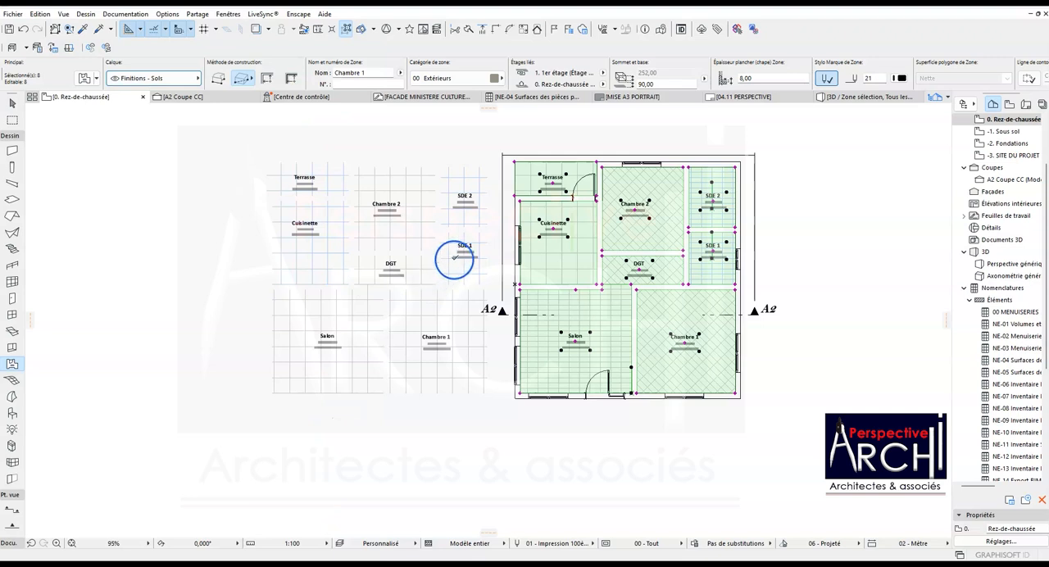
pyautogui.press('Escape')
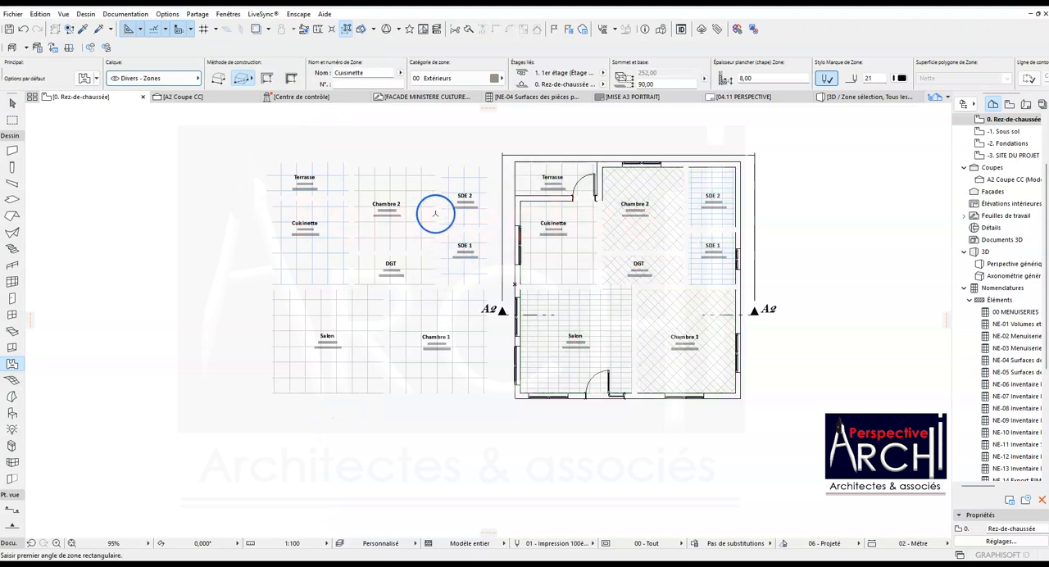
# - Start a new schedule configuration from the NE-04 surface schedule and enter the ID TABLEAU DE SURFACE CARRELAGE
pyautogui.click(537, 98)
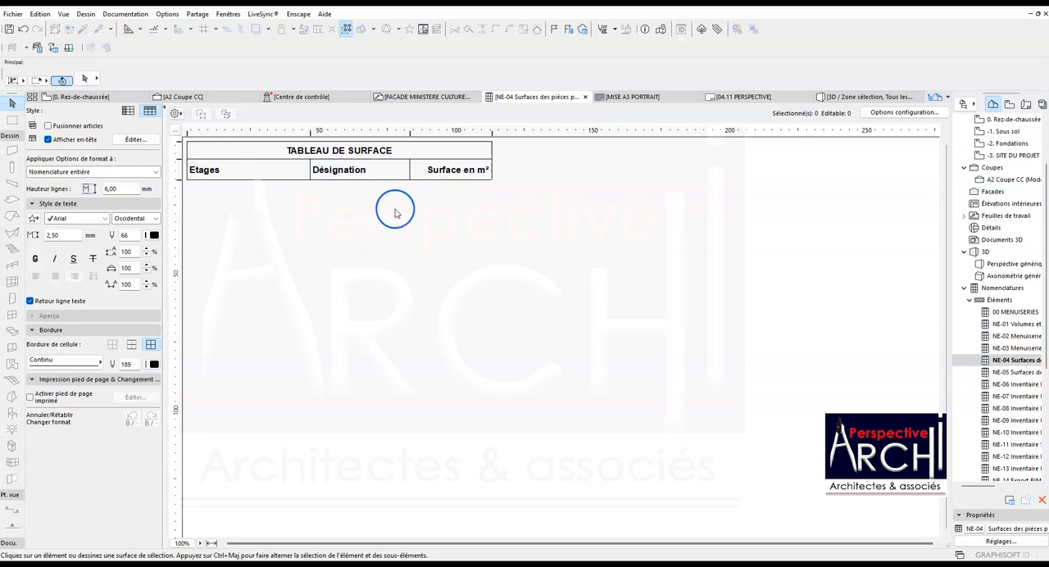
pyautogui.click(385, 150)
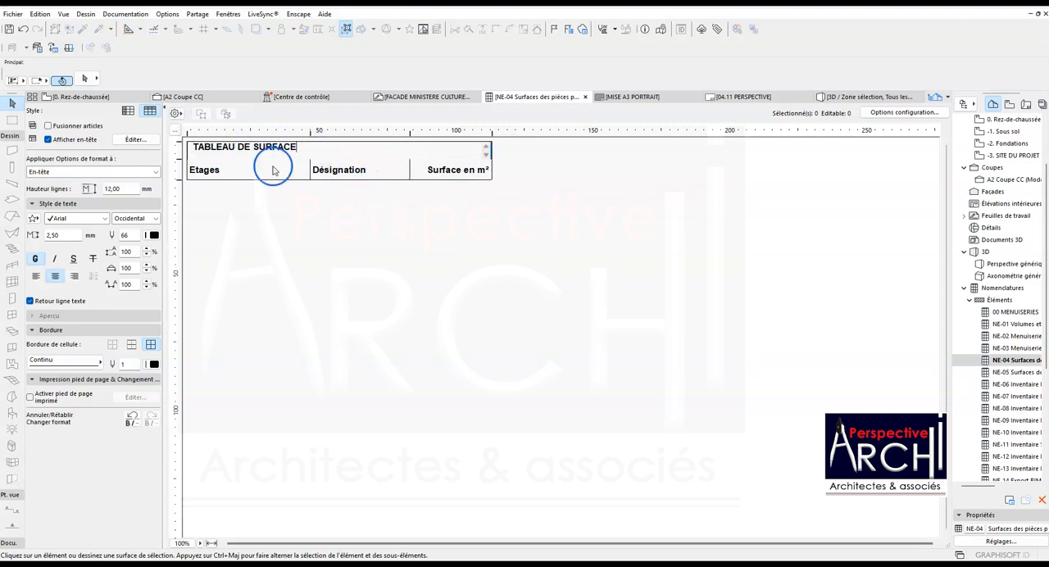
pyautogui.rightClick(1026, 362)
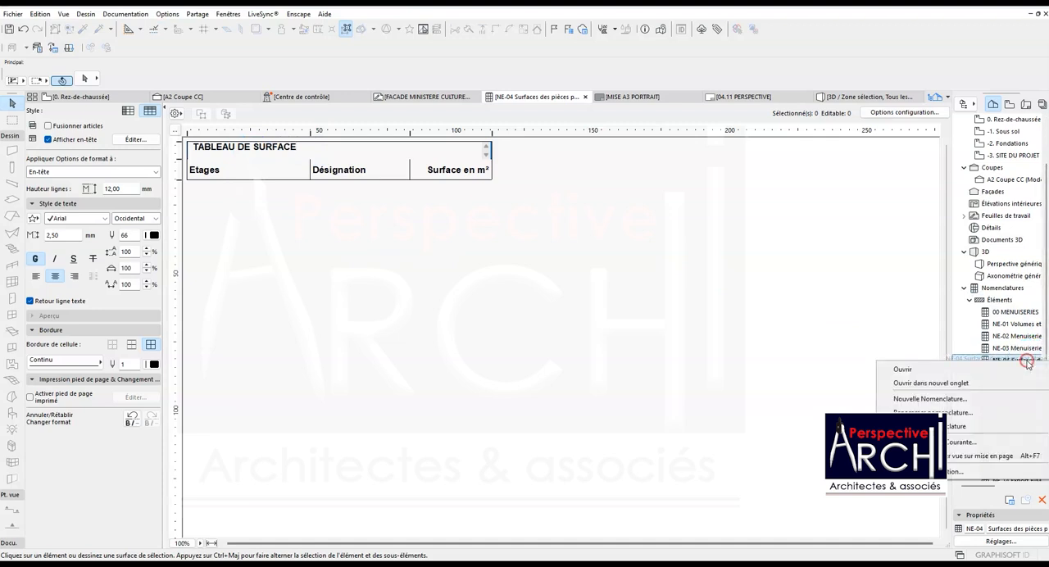
pyautogui.click(923, 400)
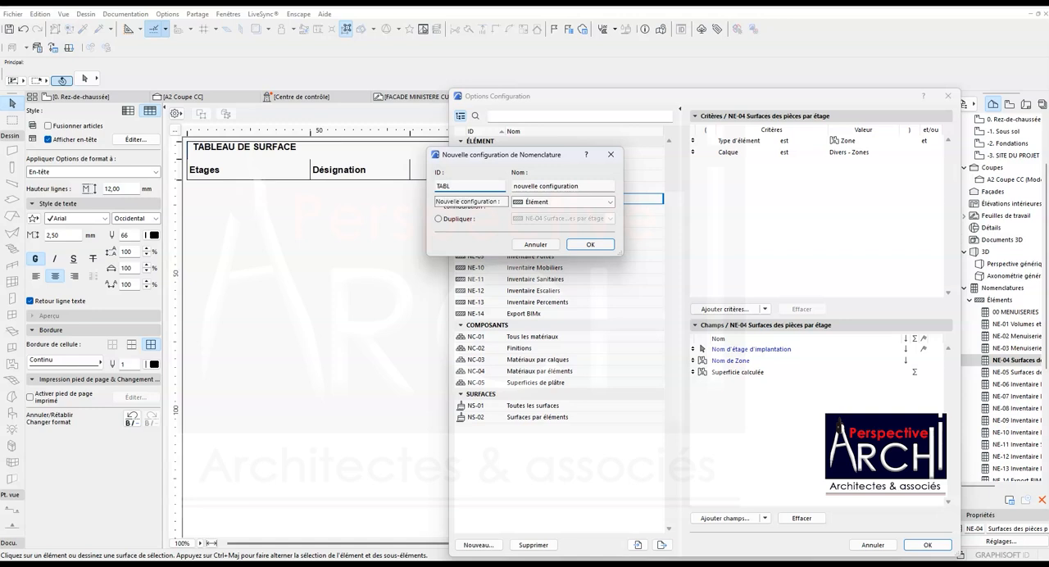
pyautogui.write('DE')
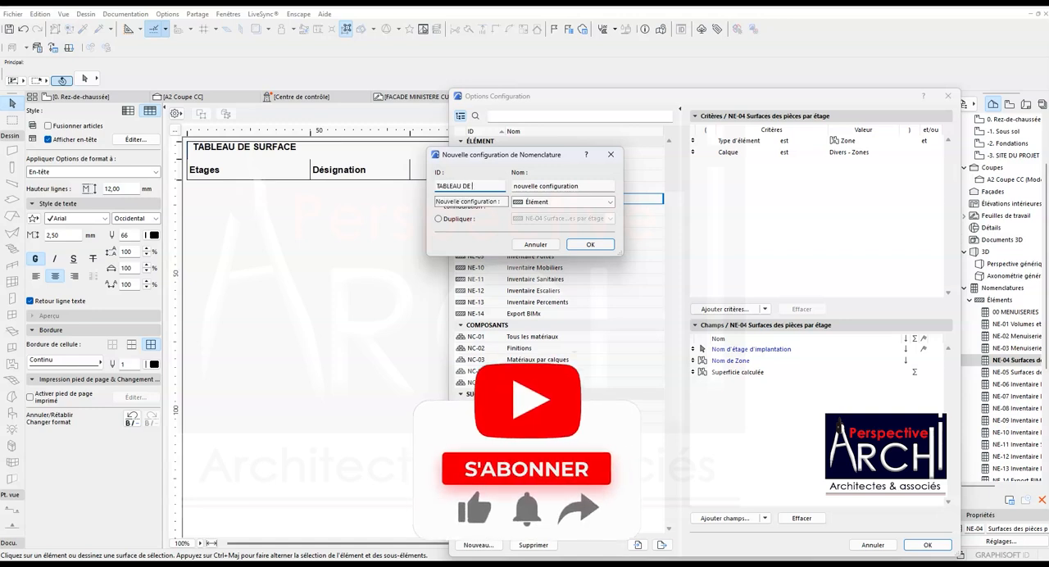
pyautogui.write(' SUR')
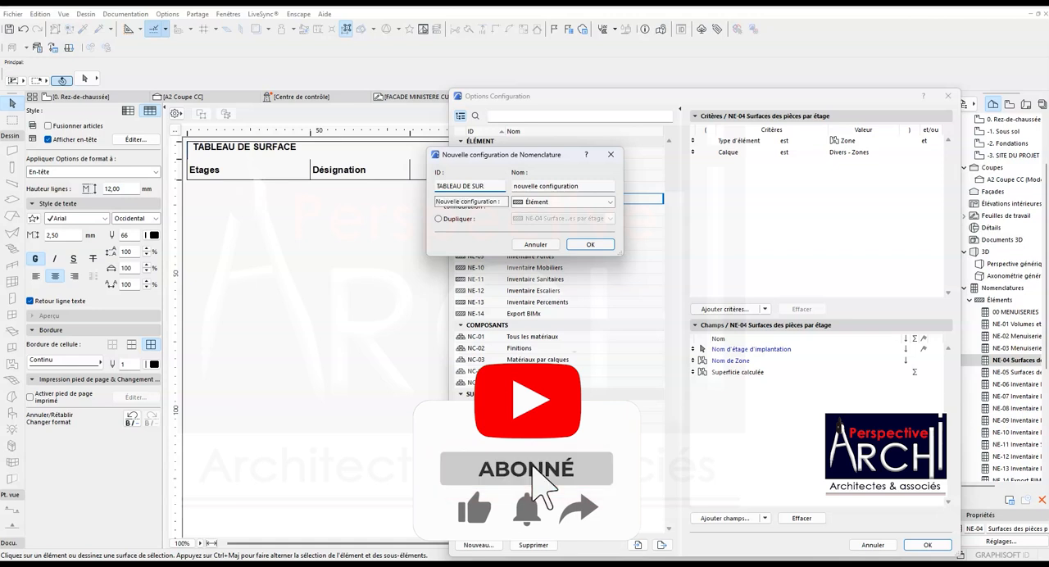
pyautogui.write('FACE')
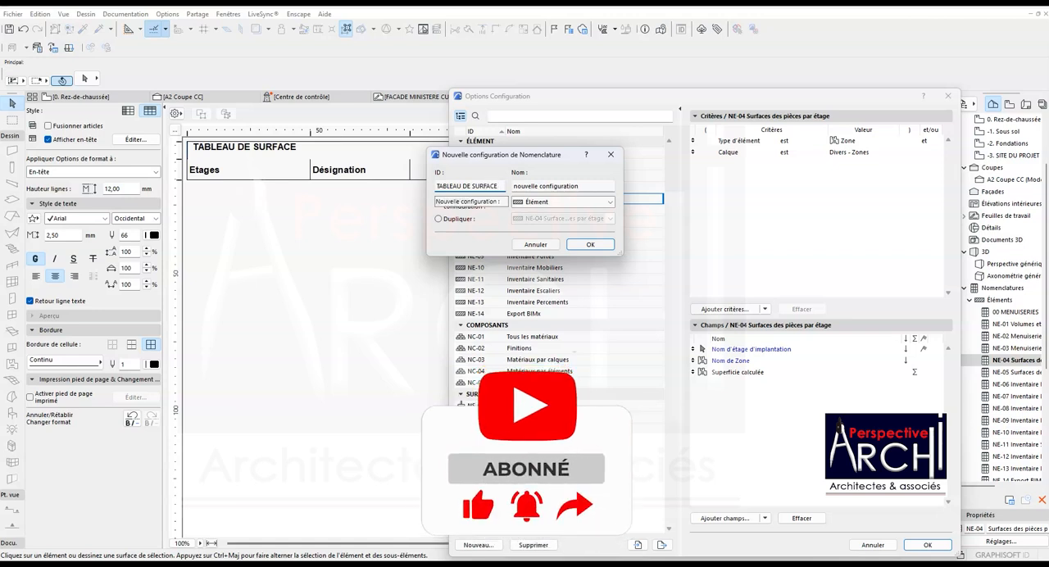
pyautogui.write(' CARRELAGE')
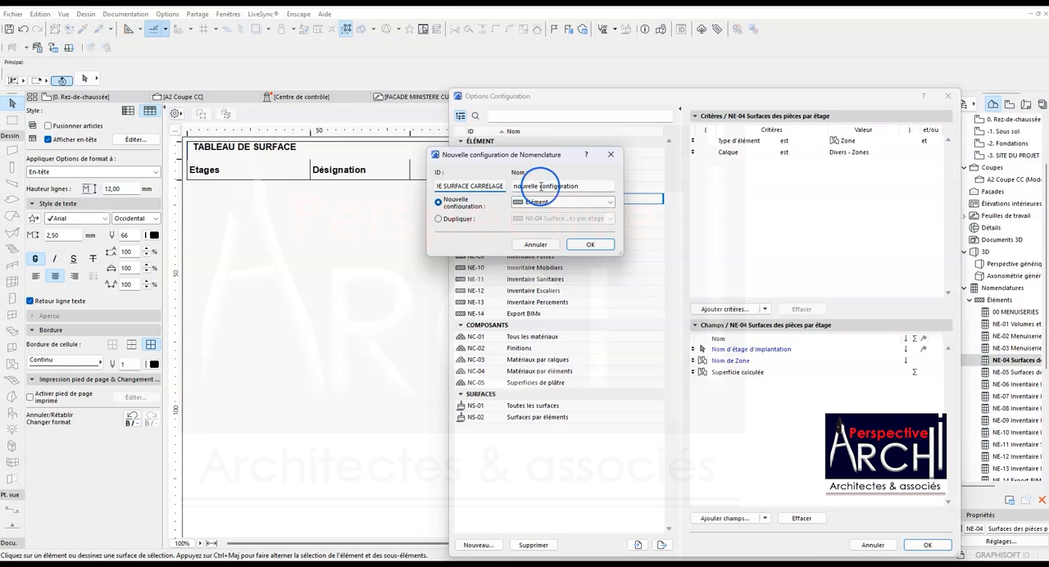
# - Review the available schedule types, keep Élément for the new tiling schedule and create it
pyautogui.click(537, 202)
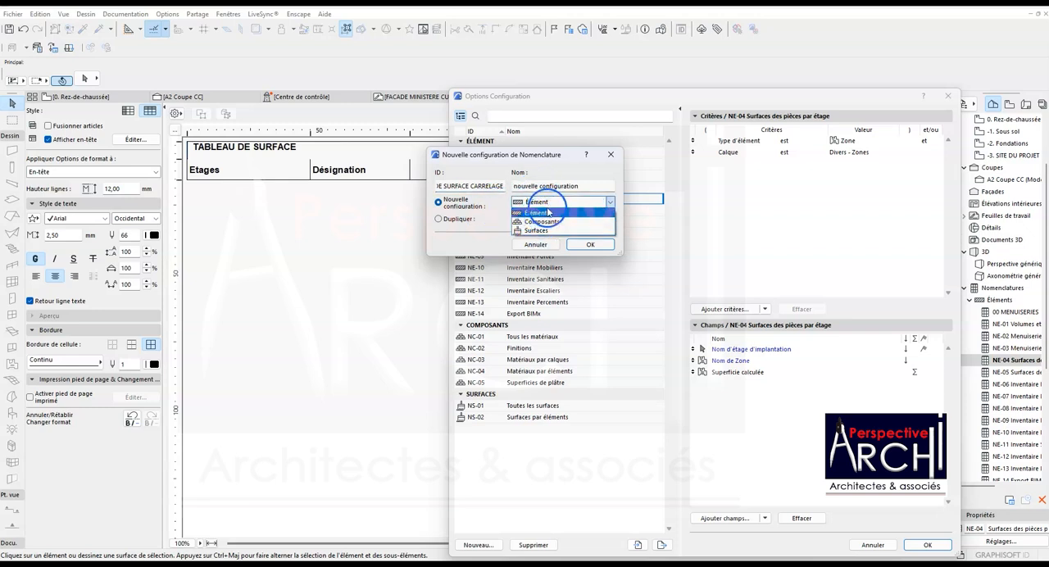
pyautogui.click(610, 204)
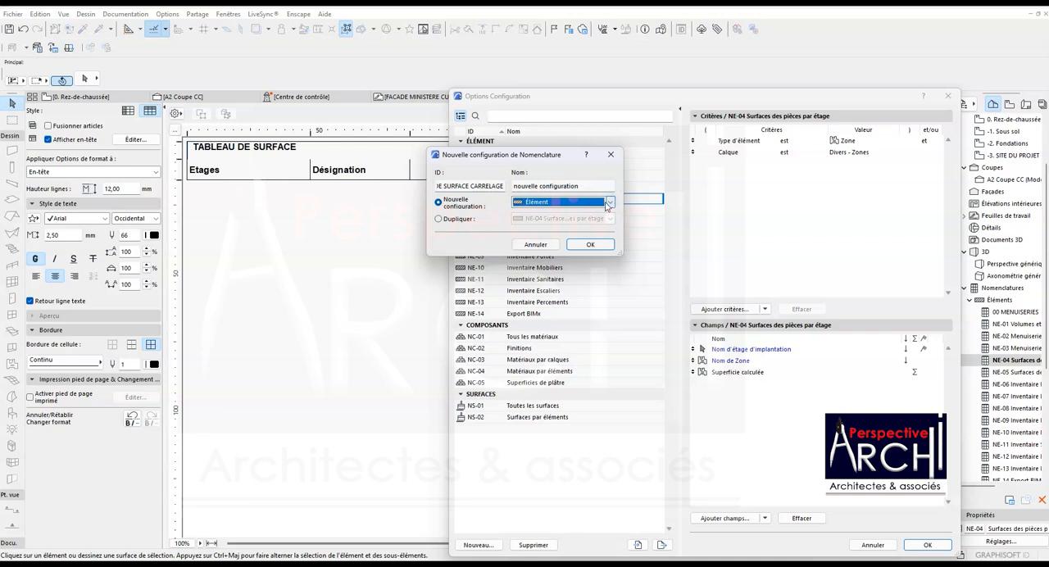
pyautogui.click(568, 186)
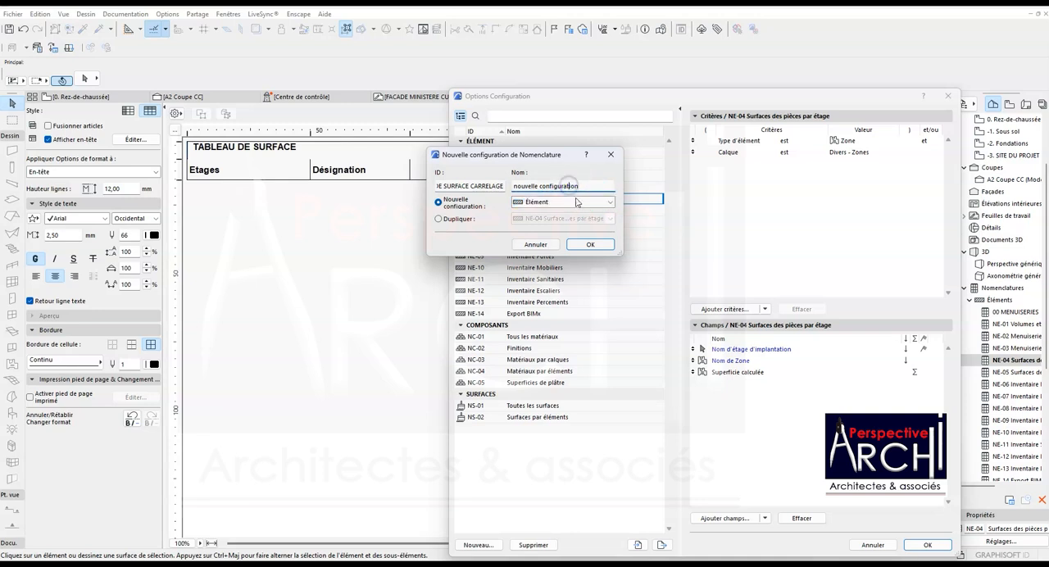
pyautogui.click(608, 204)
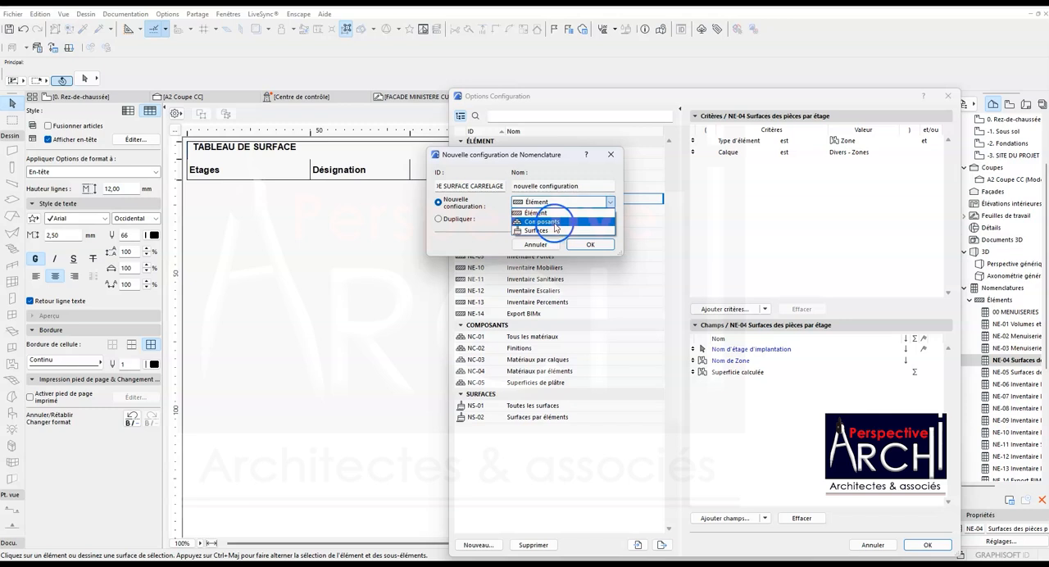
pyautogui.click(528, 227)
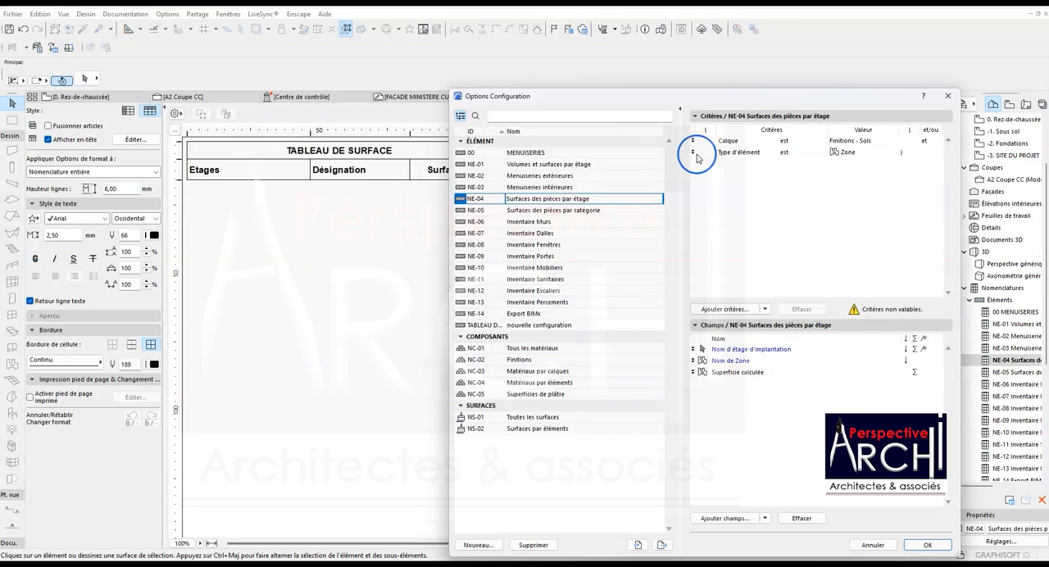
# - Set the NE-04 schedule's layer criterion to Finitions - Sols, clear the closing bracket after the Zone criterion and apply the configuration
pyautogui.moveTo(695, 154); pyautogui.dragTo(696, 138)
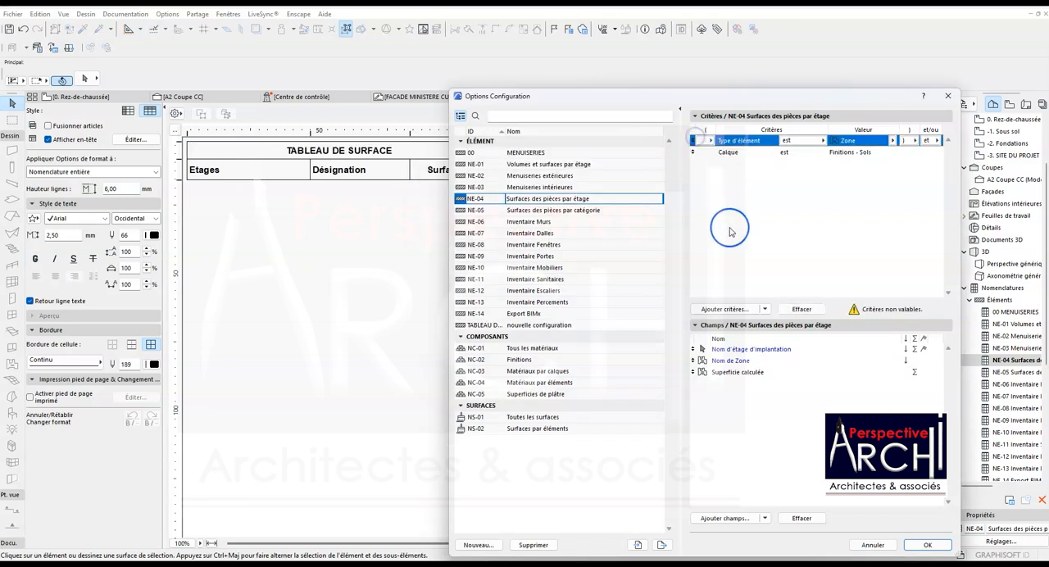
pyautogui.click(910, 140)
pyautogui.click(924, 146)
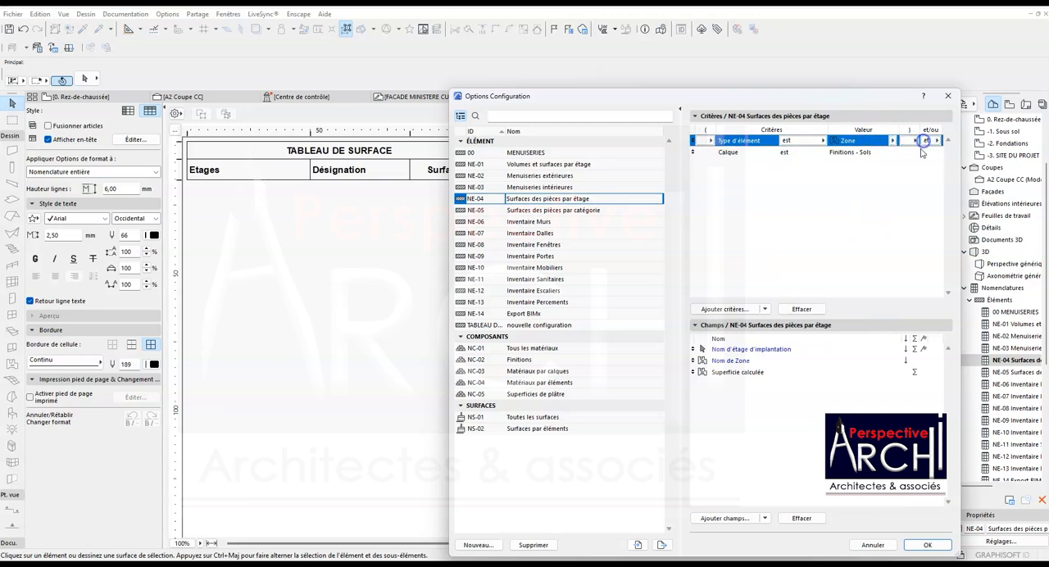
pyautogui.click(927, 545)
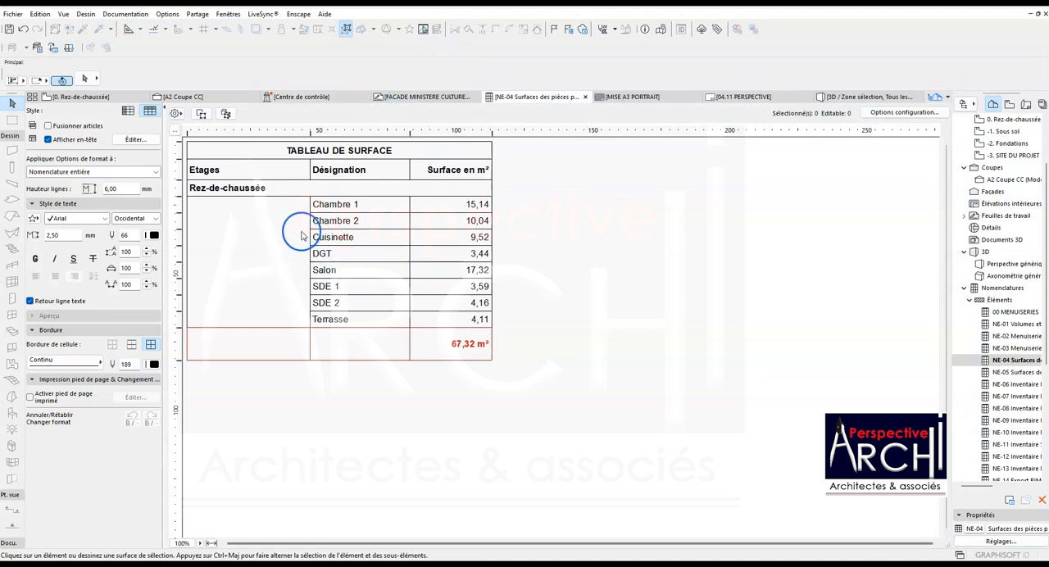
pyautogui.rightClick(1017, 361)
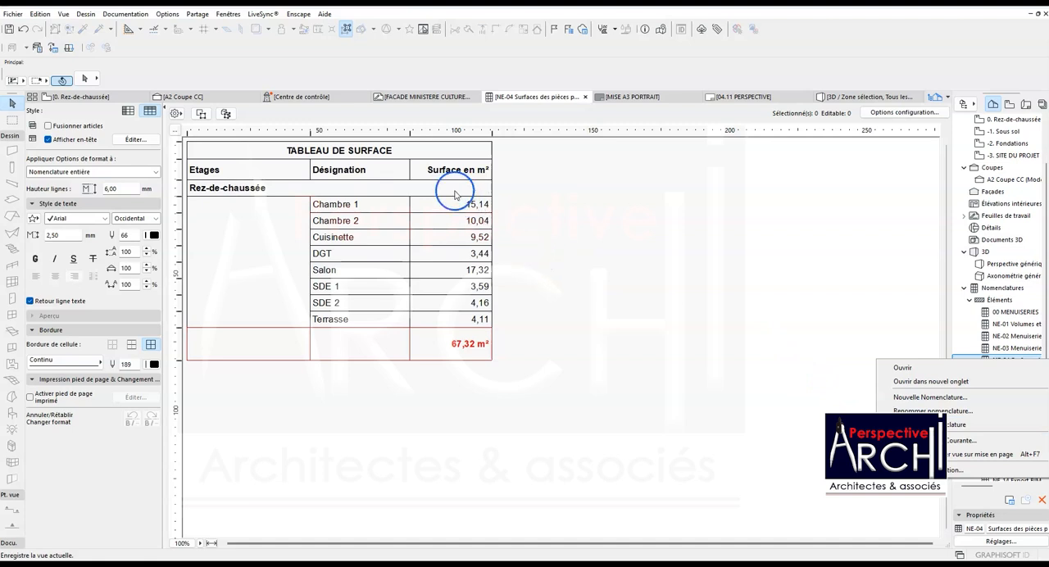
pyautogui.click(399, 149)
pyautogui.click(398, 150)
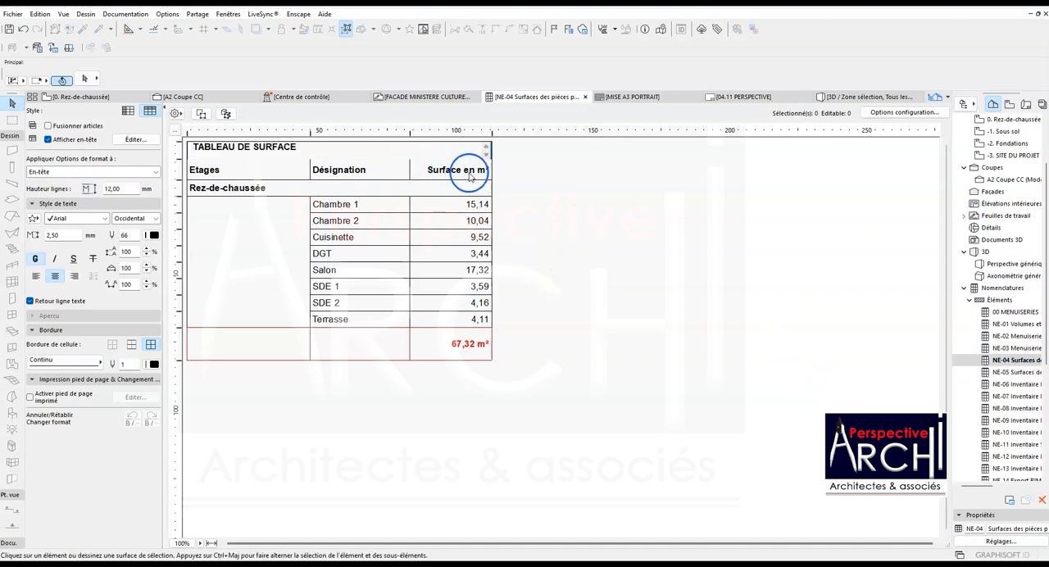
pyautogui.click(569, 192)
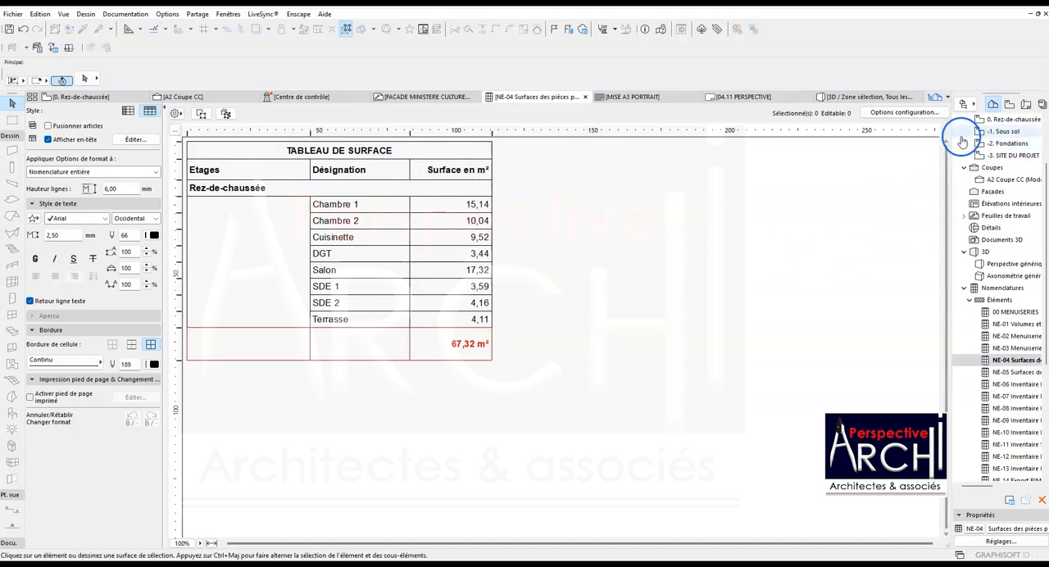
pyautogui.click(904, 113)
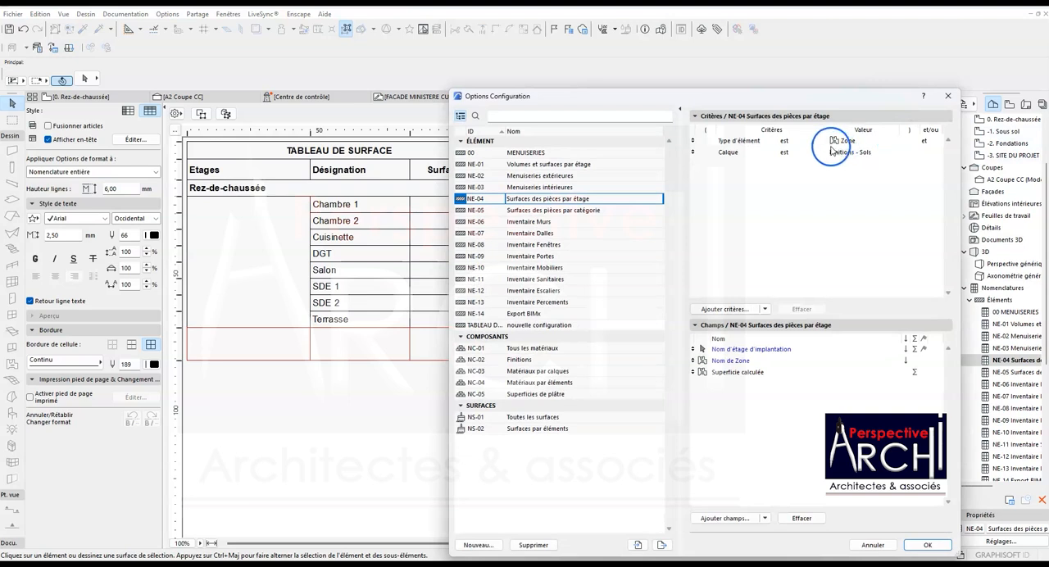
pyautogui.click(947, 95)
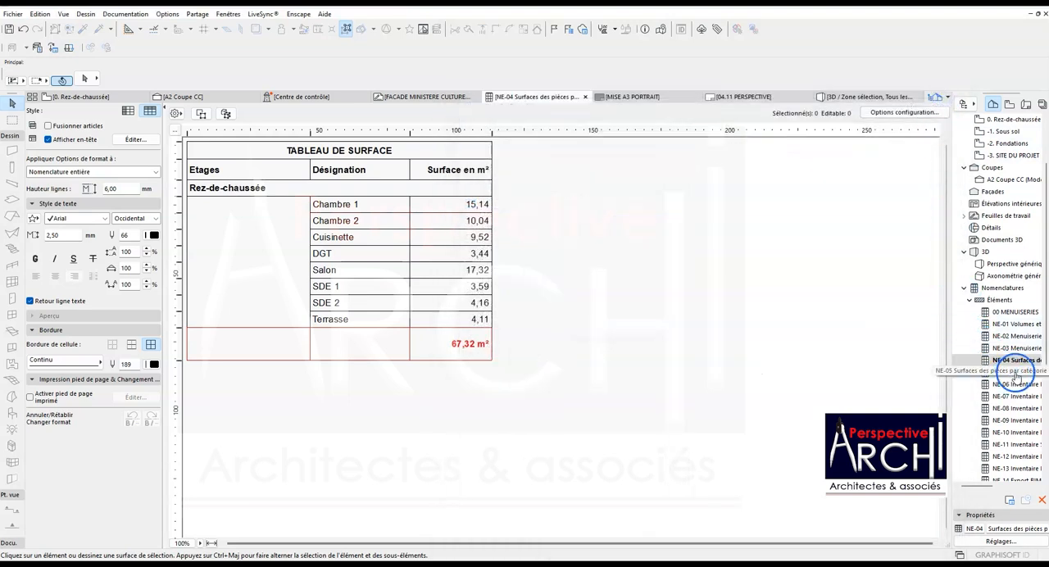
# - Open the TABLEAU DE SURFACE CARRELAGE schedule and bring up its configuration options
pyautogui.scroll(-3, 1020, 385)
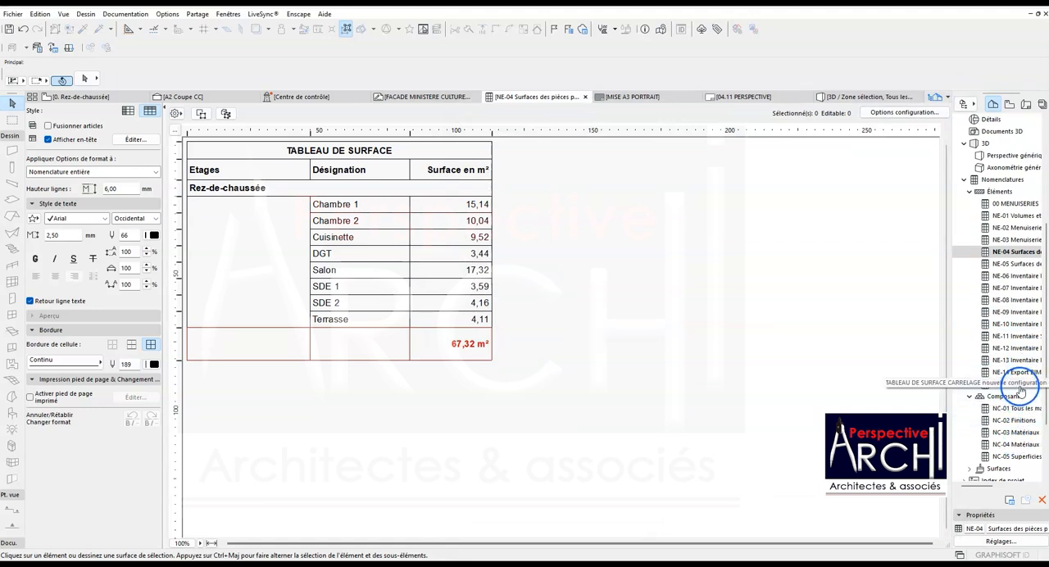
pyautogui.doubleClick(1019, 385)
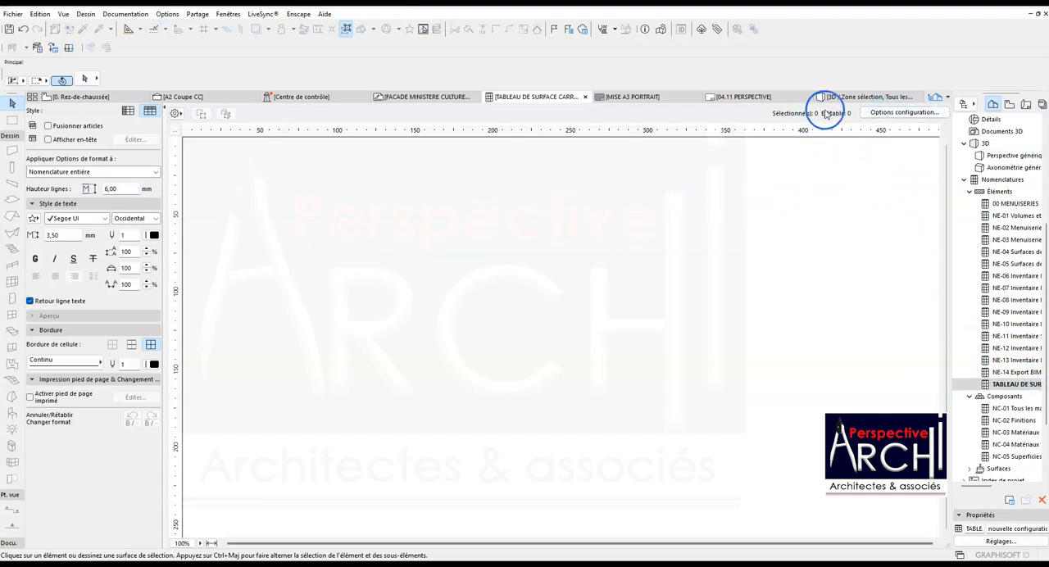
pyautogui.click(881, 114)
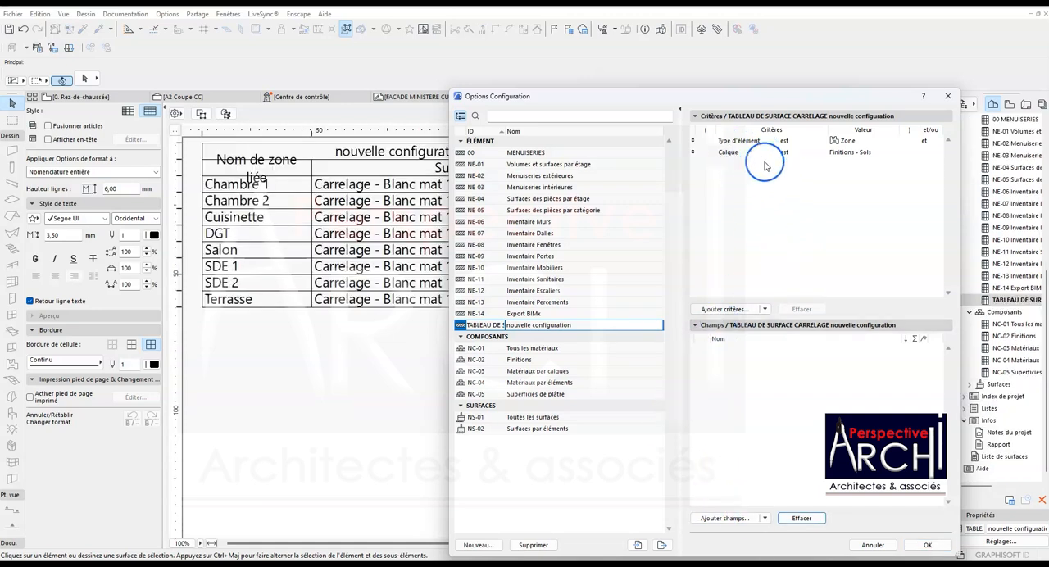
# - Find the zone field Nom de Zone and add it to the tiling schedule's fields
pyautogui.click(726, 519)
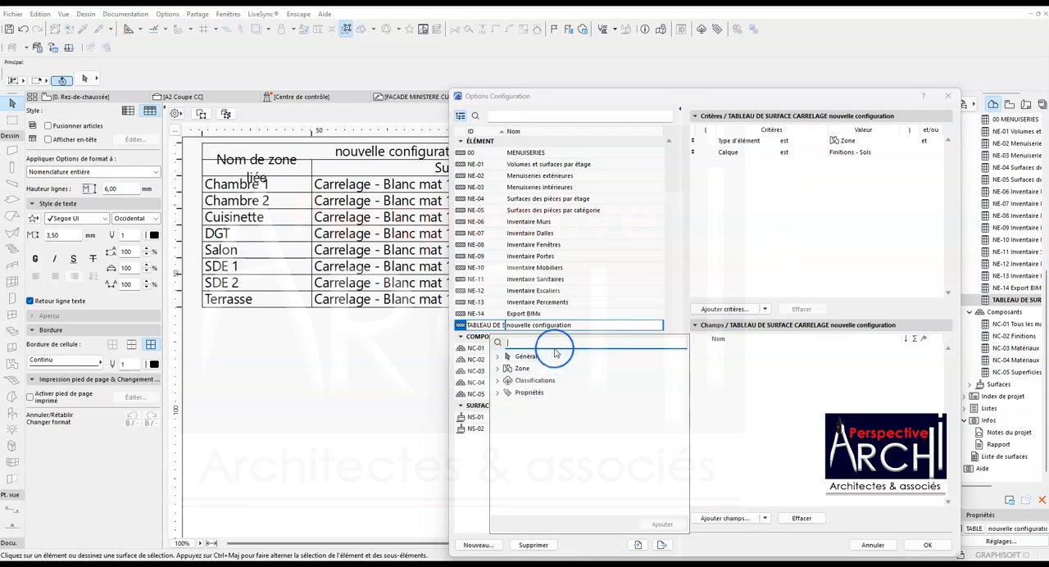
pyautogui.write('no')
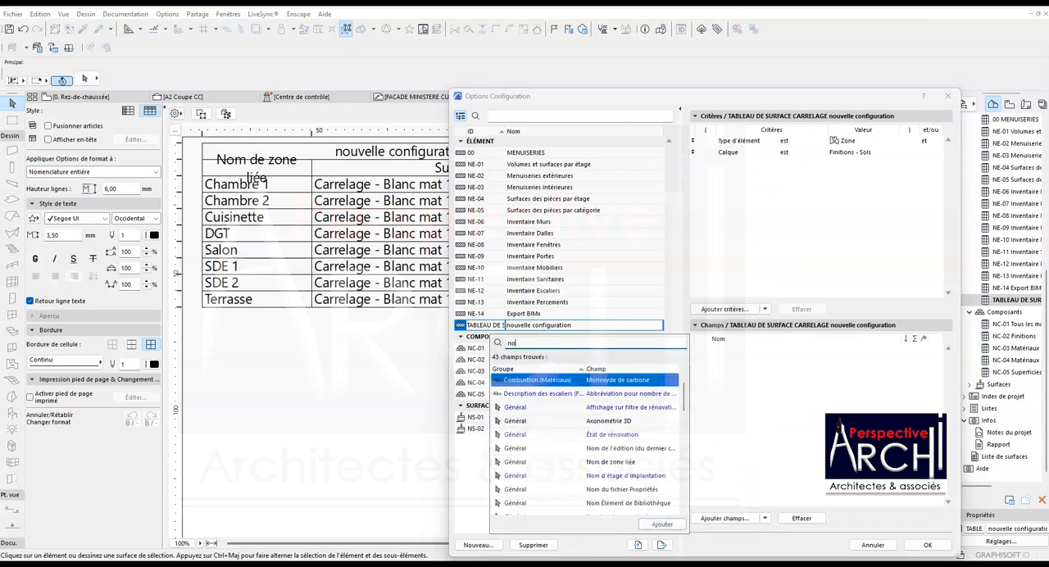
pyautogui.write('m')
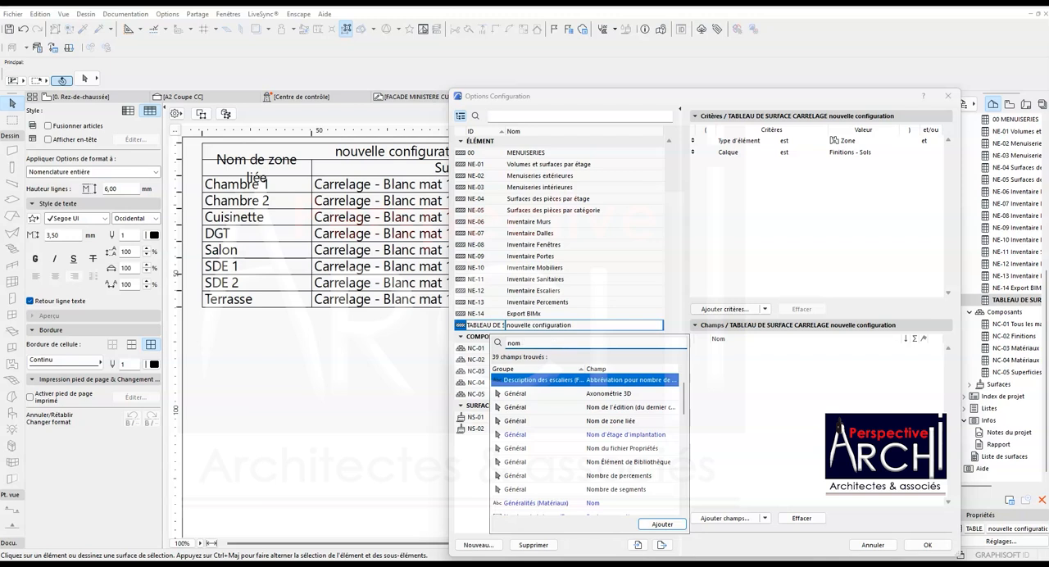
pyautogui.scroll(-1, 606, 483)
pyautogui.scroll(-2, 607, 483)
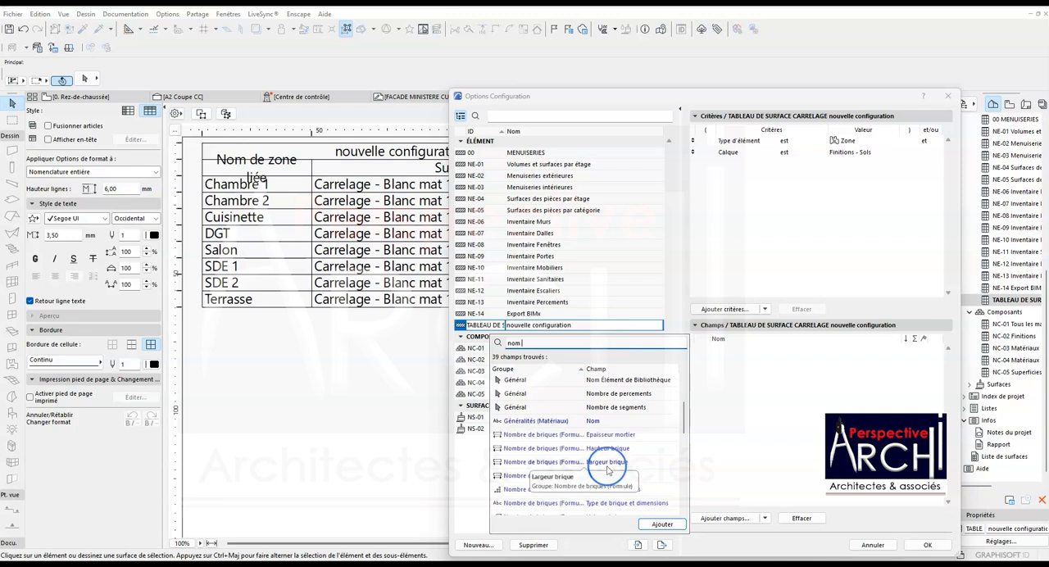
pyautogui.write('de zone')
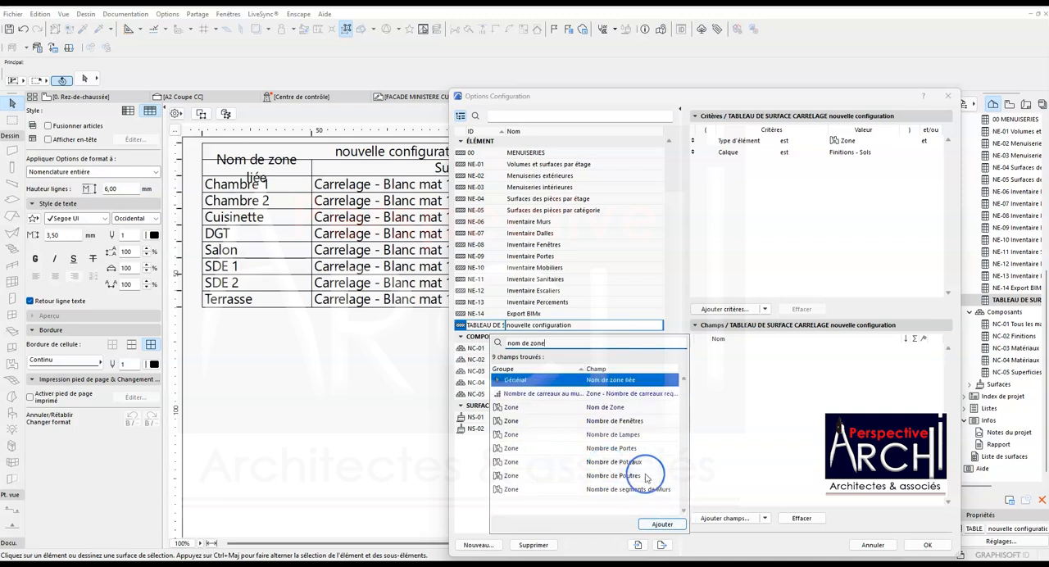
pyautogui.click(616, 412)
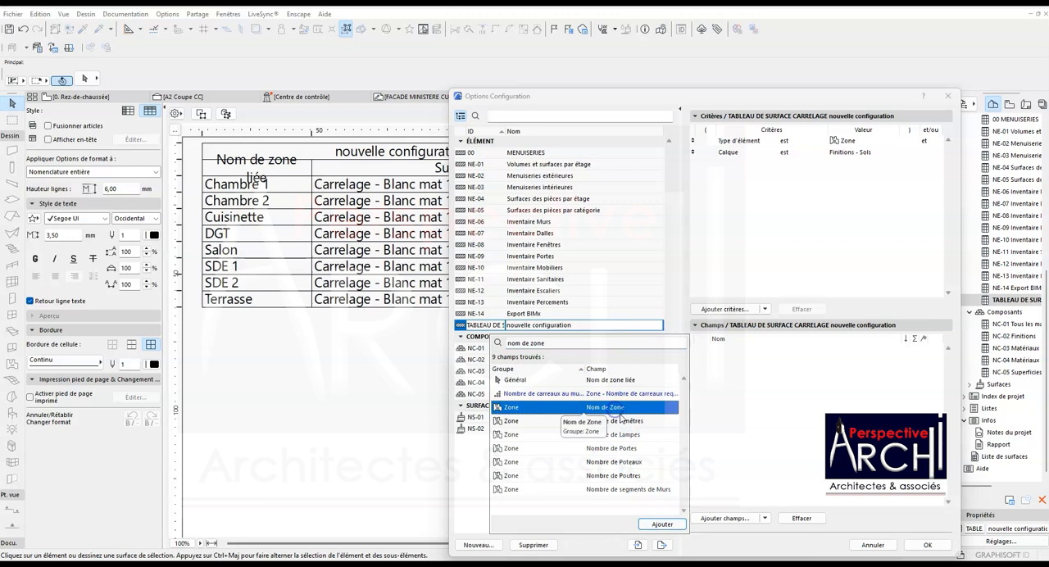
pyautogui.click(660, 524)
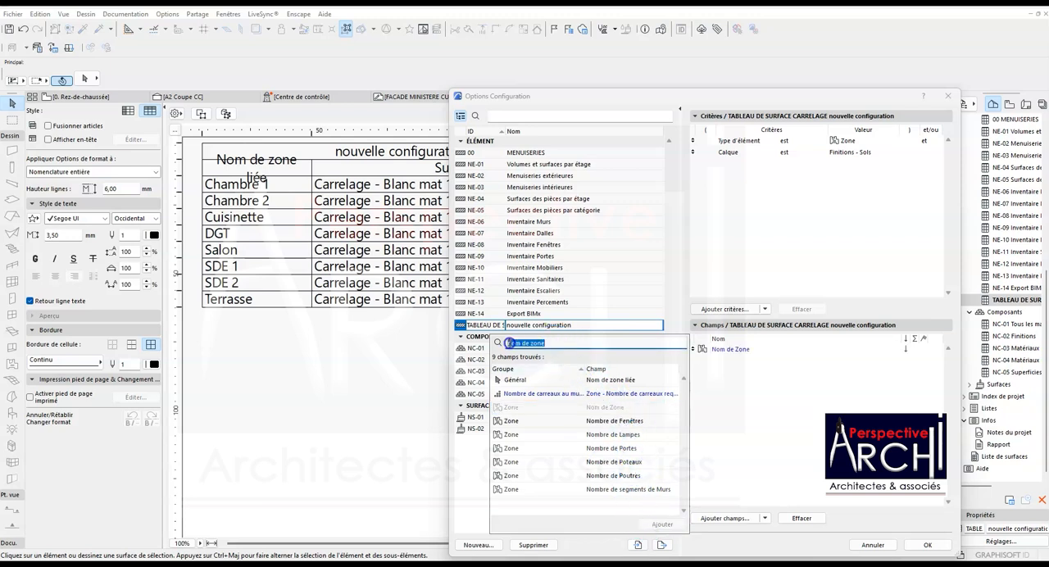
# - Add the zone field Superficie mesurée to the tiling schedule and apply the configuration
pyautogui.write('sur')
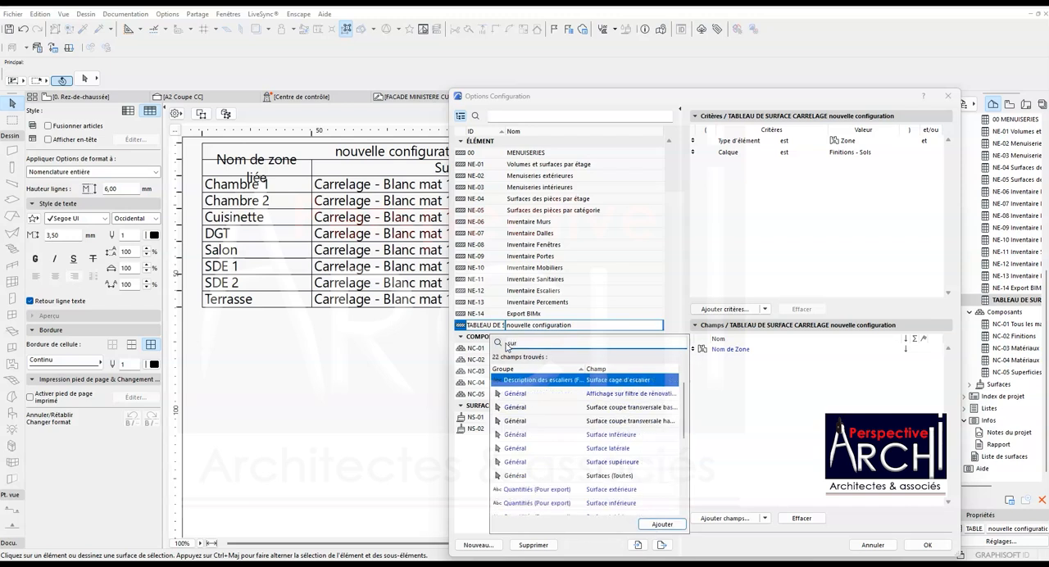
pyautogui.write('p')
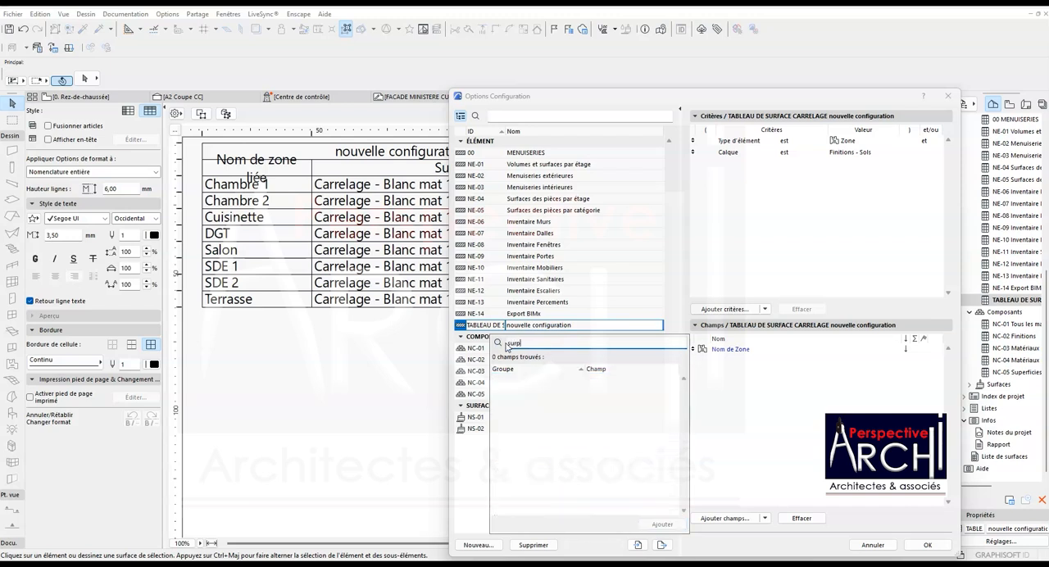
pyautogui.press('BackSpace')
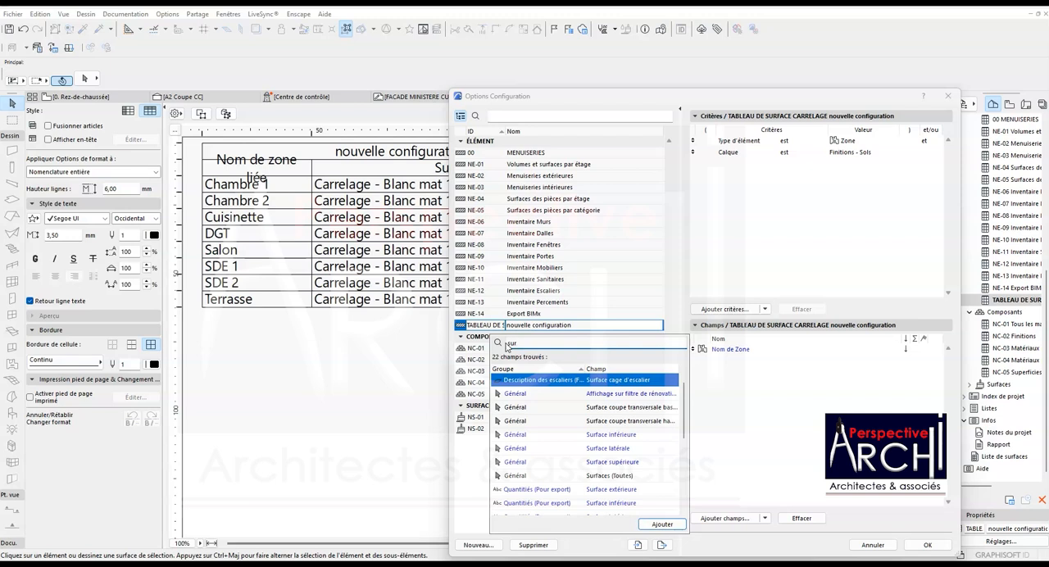
pyautogui.scroll(-5, 555, 416)
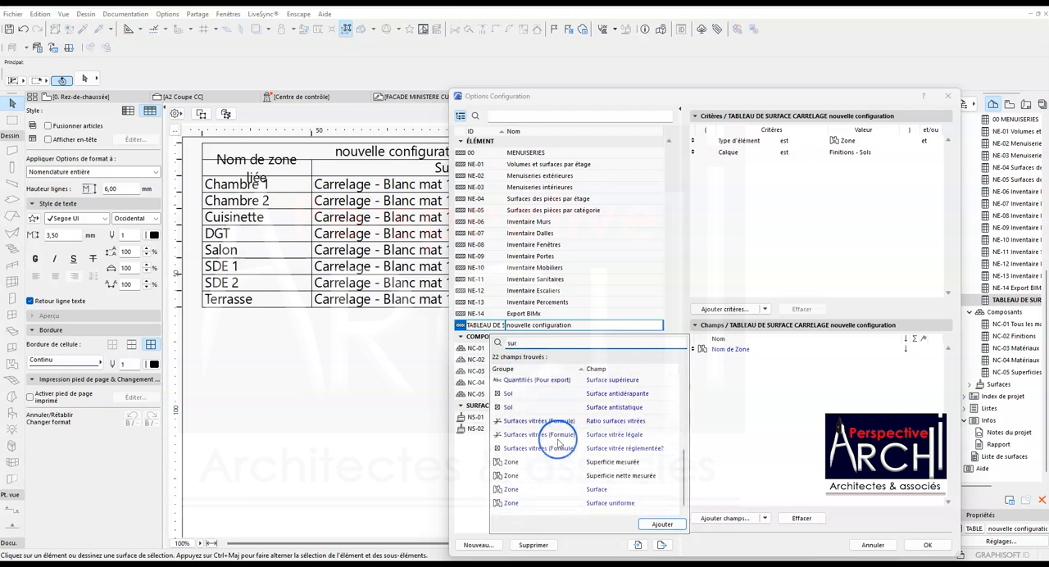
pyautogui.click(610, 463)
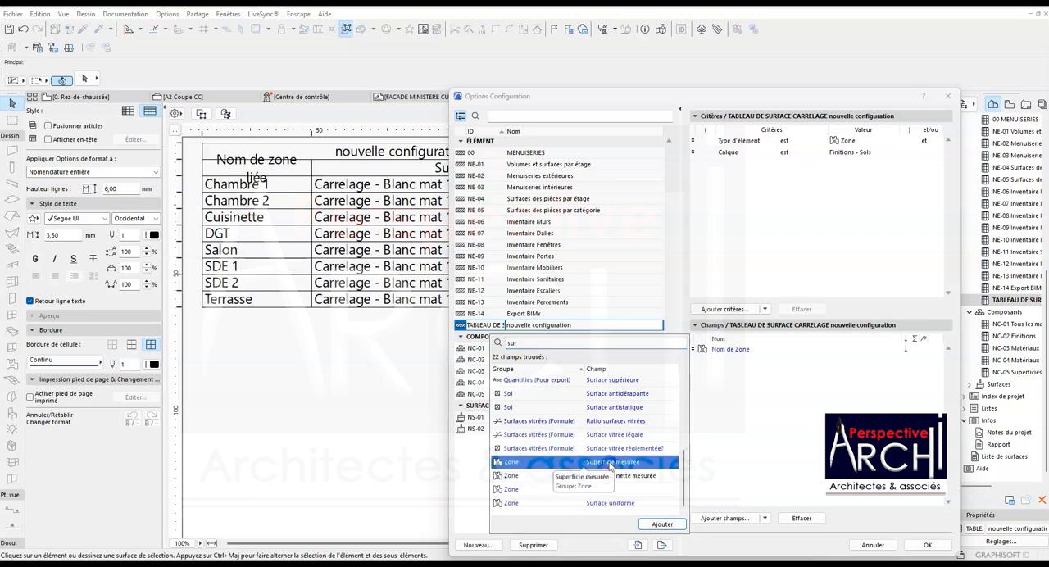
pyautogui.click(662, 525)
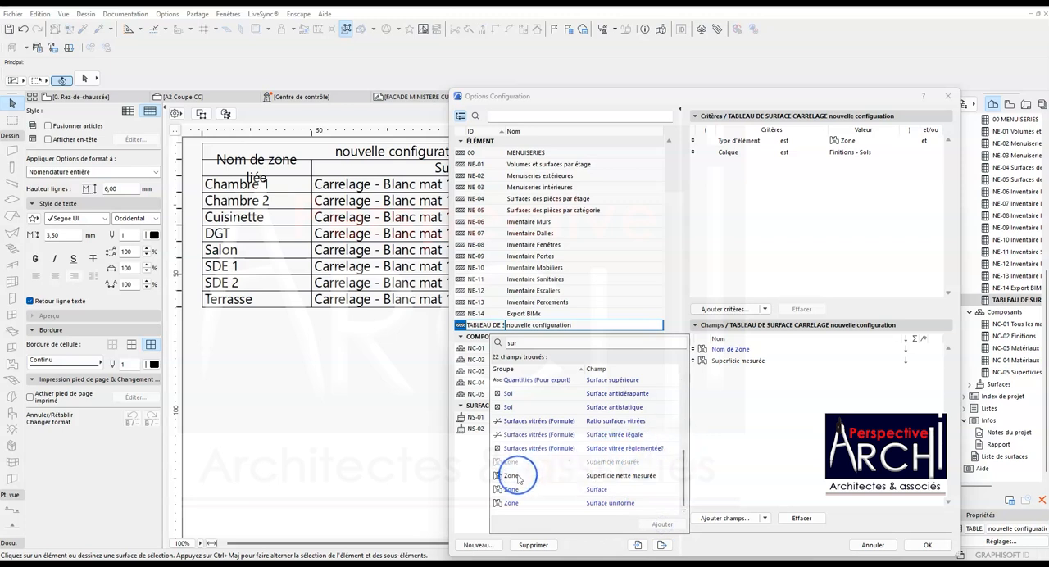
pyautogui.click(908, 544)
pyautogui.click(914, 545)
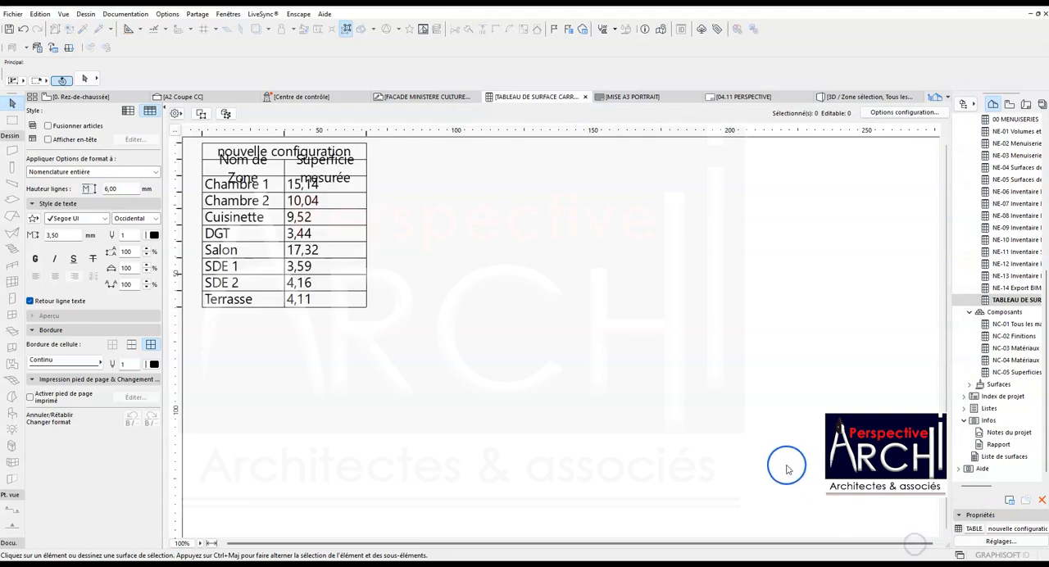
# - Widen the zone name column to about 40 mm and the area column to about 53 mm, and shorten the area header to Superficie
pyautogui.moveTo(365, 130); pyautogui.dragTo(428, 133)
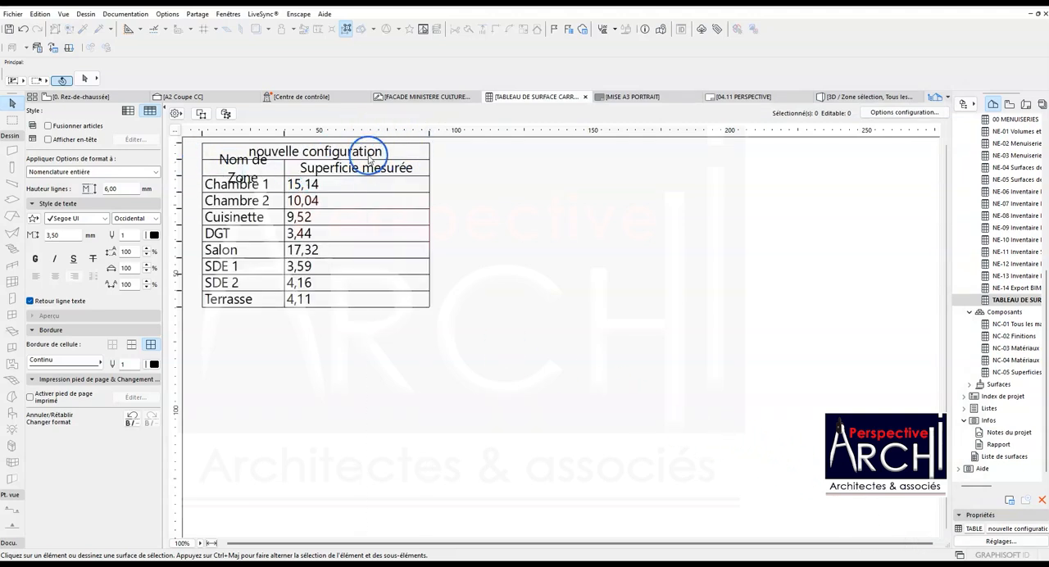
pyautogui.moveTo(284, 133); pyautogui.dragTo(311, 131)
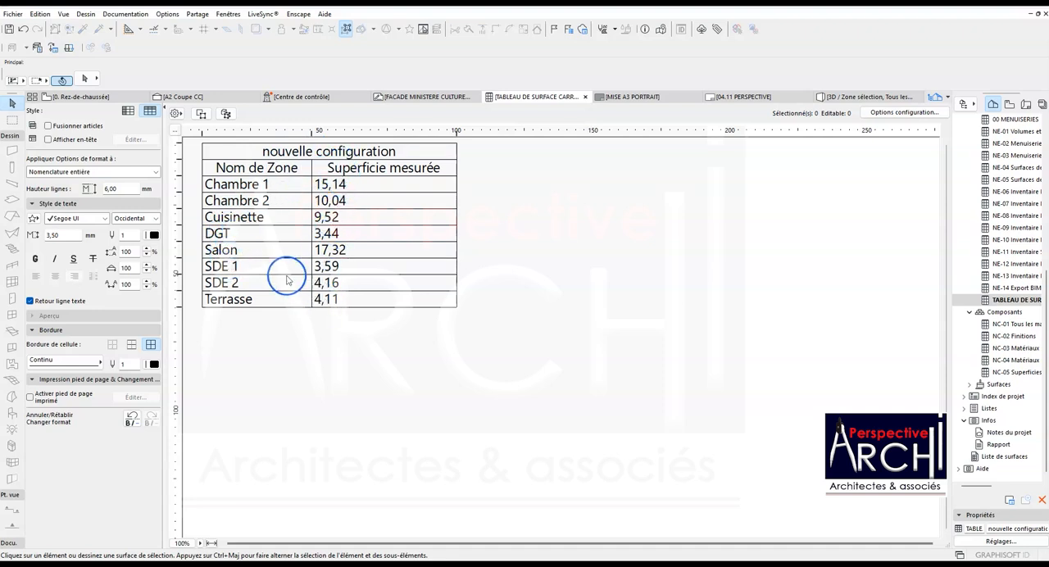
pyautogui.doubleClick(421, 167)
pyautogui.moveTo(431, 169); pyautogui.dragTo(369, 169)
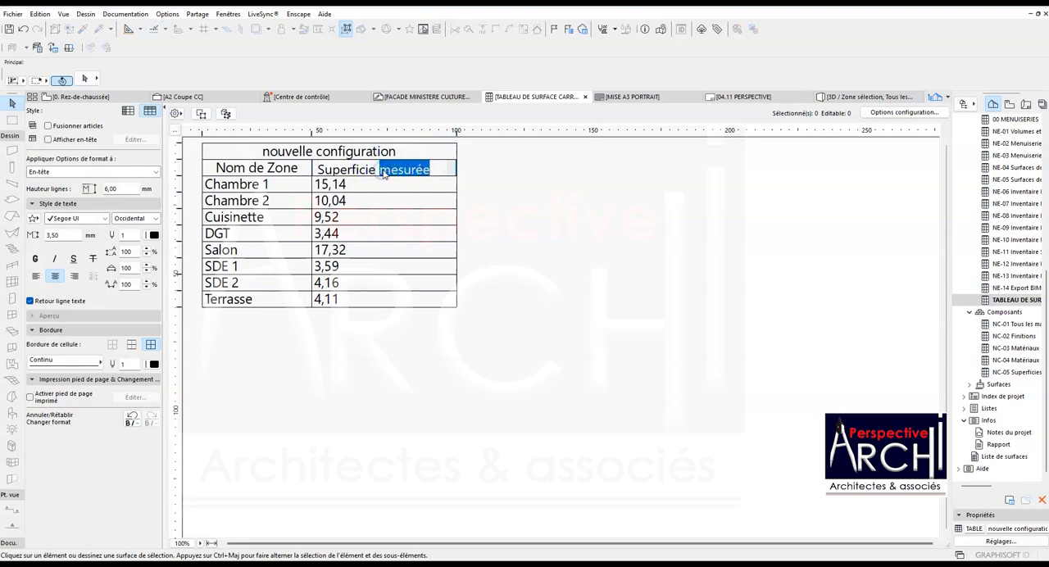
pyautogui.press('BackSpace')
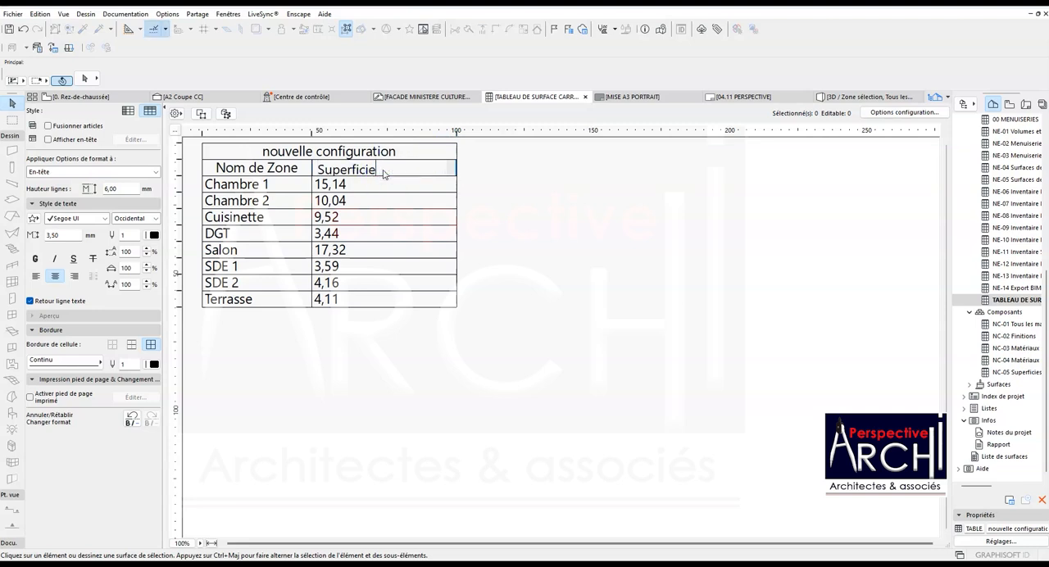
pyautogui.click(492, 189)
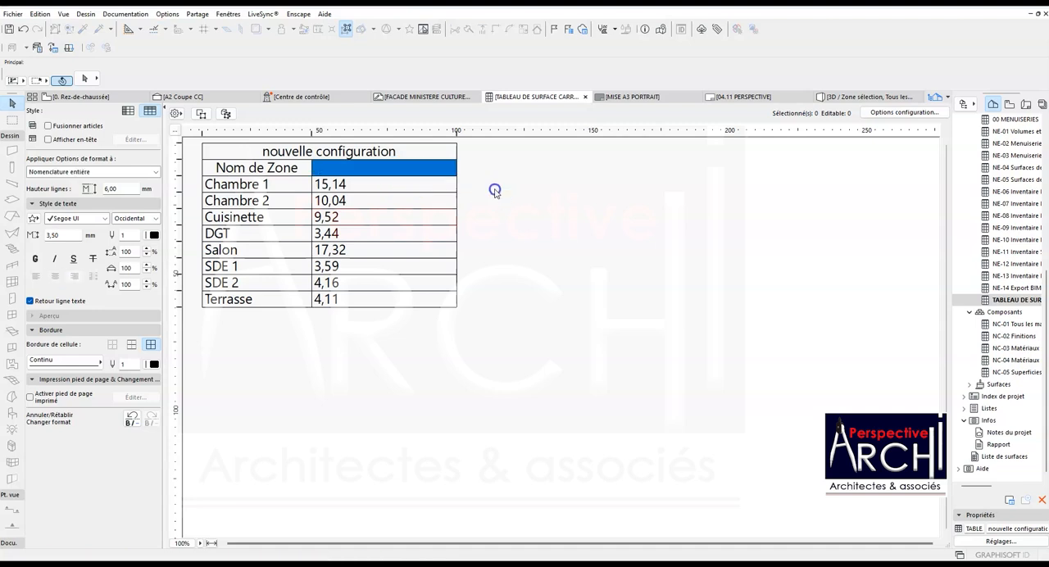
# - Rename the zone name column's header as Désignation
pyautogui.doubleClick(286, 169)
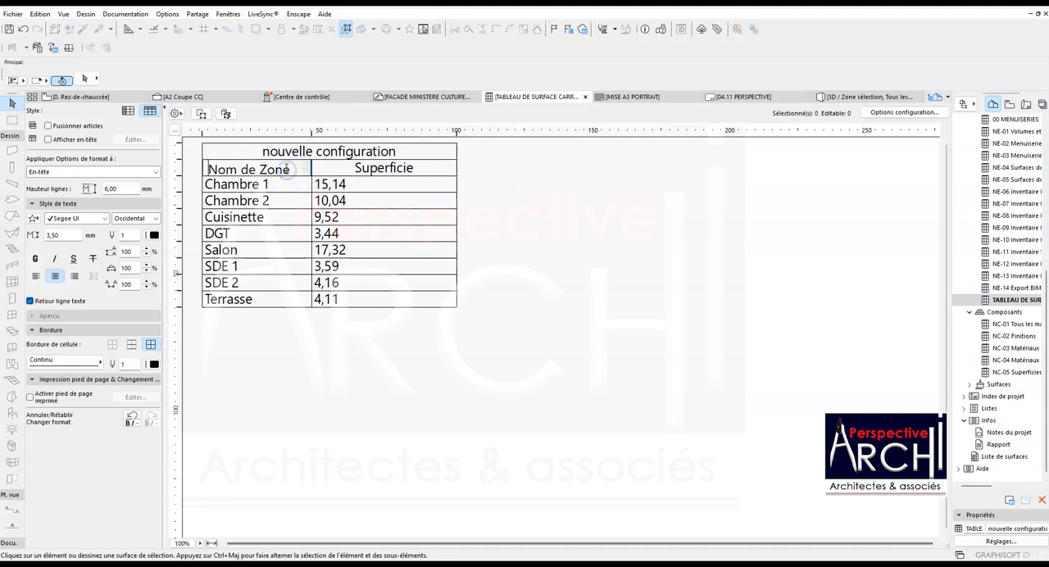
pyautogui.moveTo(292, 169); pyautogui.dragTo(211, 169)
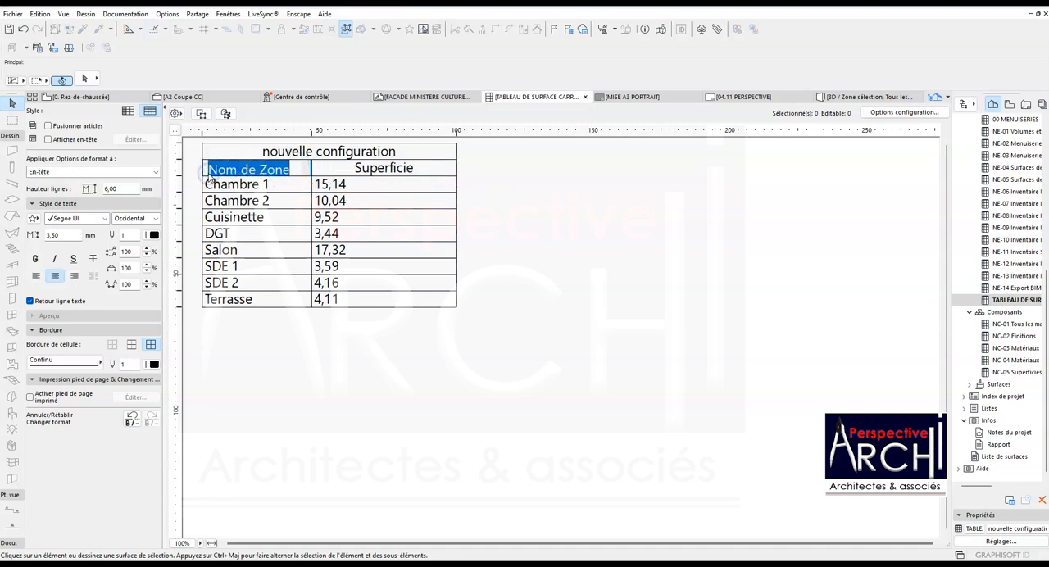
pyautogui.write('Désignat')
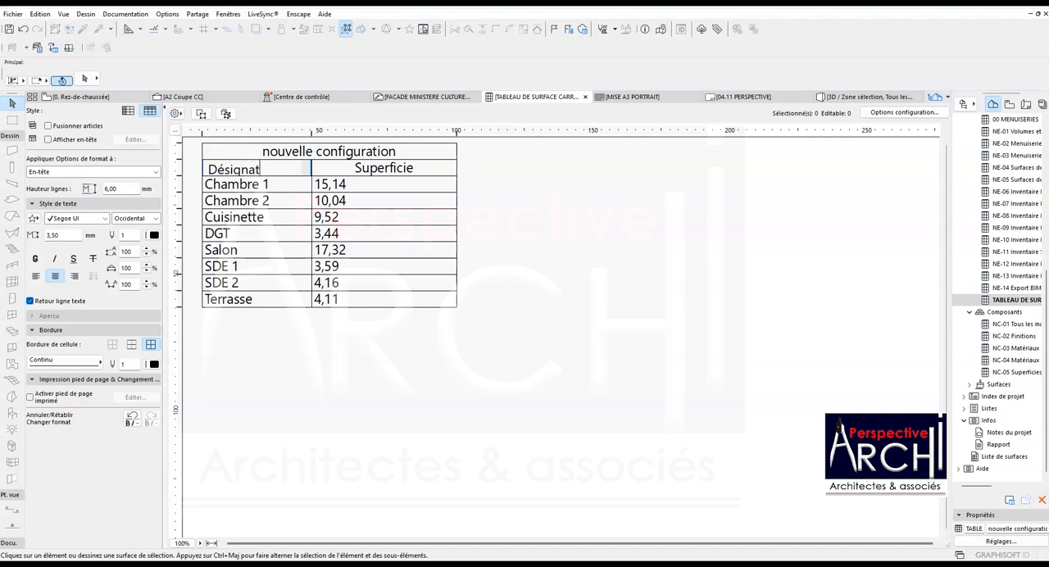
pyautogui.write('ion')
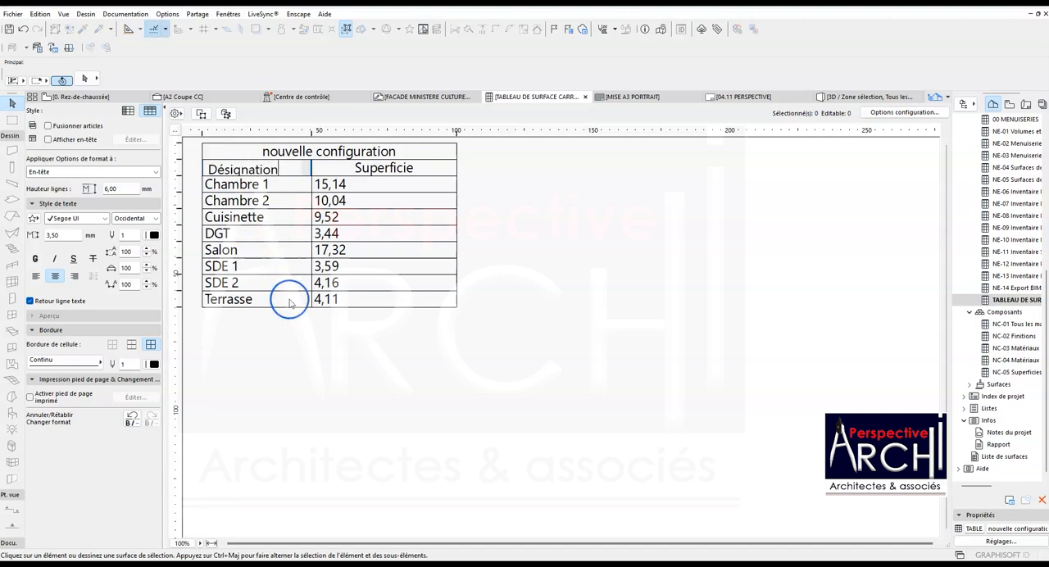
pyautogui.click(291, 315)
# - Replace the schedule's title with Tableau Carrelage
pyautogui.doubleClick(288, 153)
pyautogui.moveTo(340, 153); pyautogui.dragTo(205, 157)
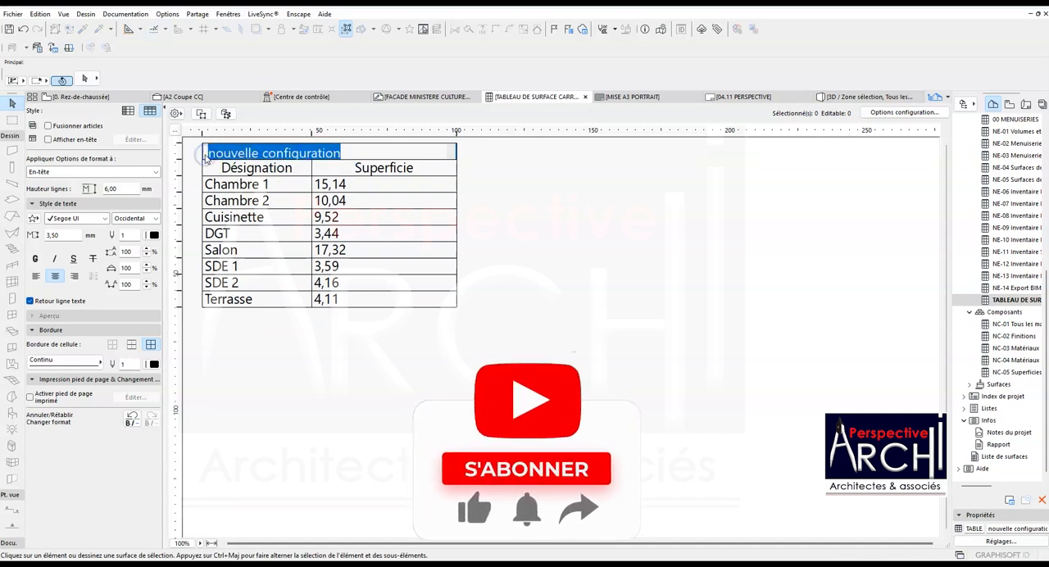
pyautogui.write('T')
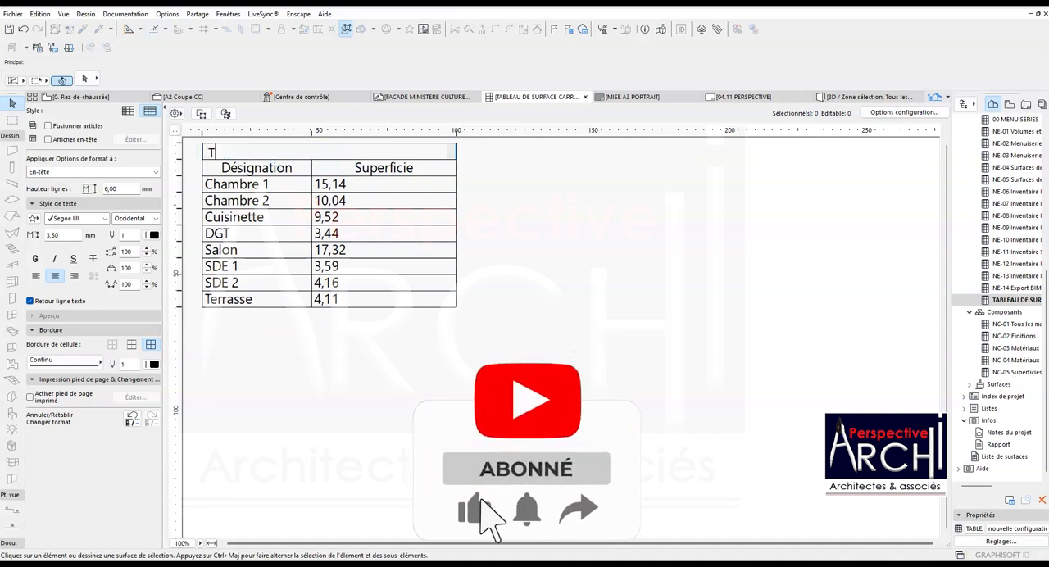
pyautogui.write('ableau Carrelage')
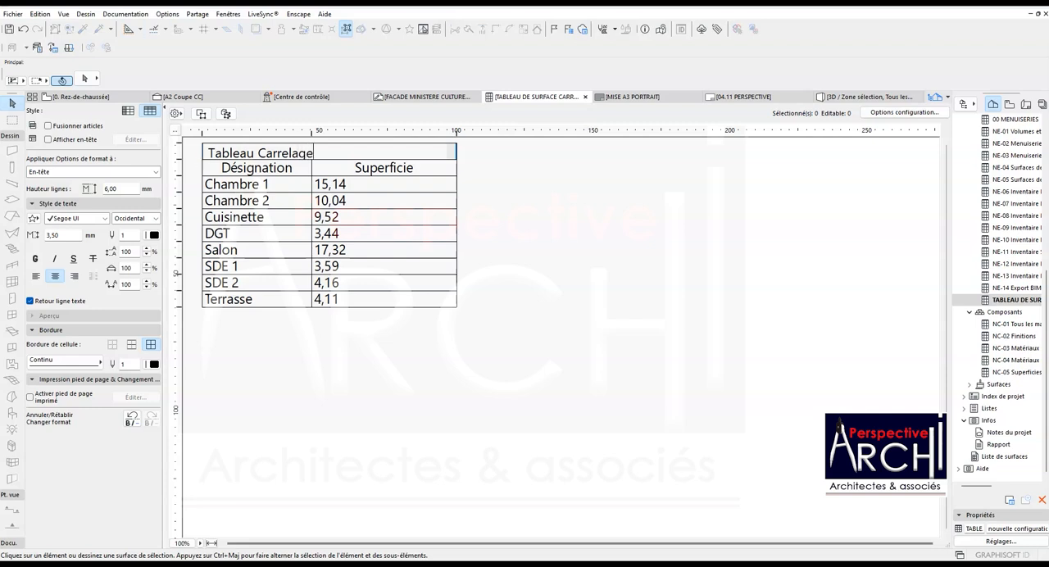
pyautogui.click(492, 182)
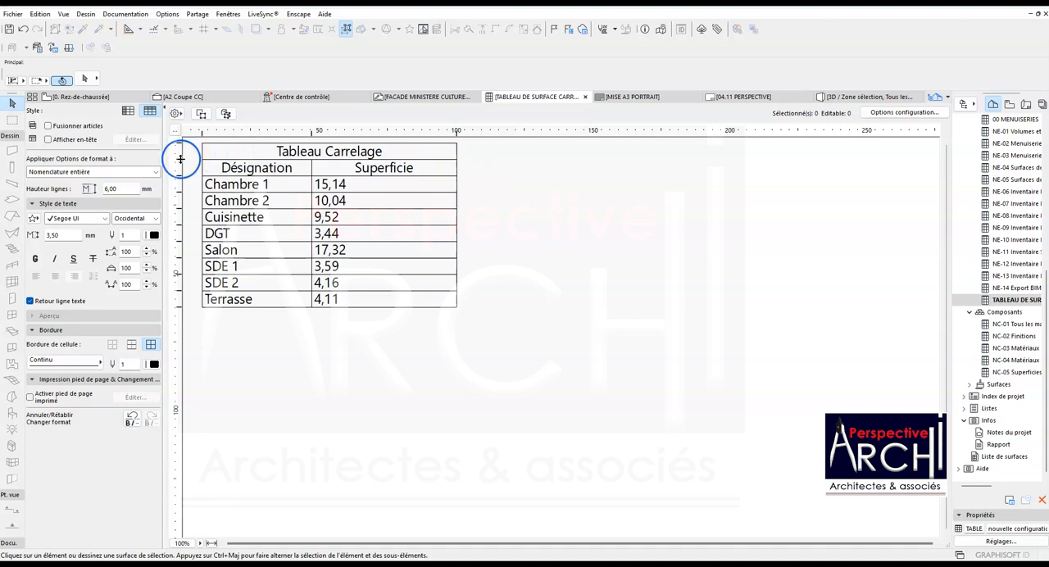
# - Increase the title row's height in the tiling schedule to about 10 mm and return to the 0. Rez-de-chaussée plan
pyautogui.moveTo(182, 165); pyautogui.dragTo(183, 166)
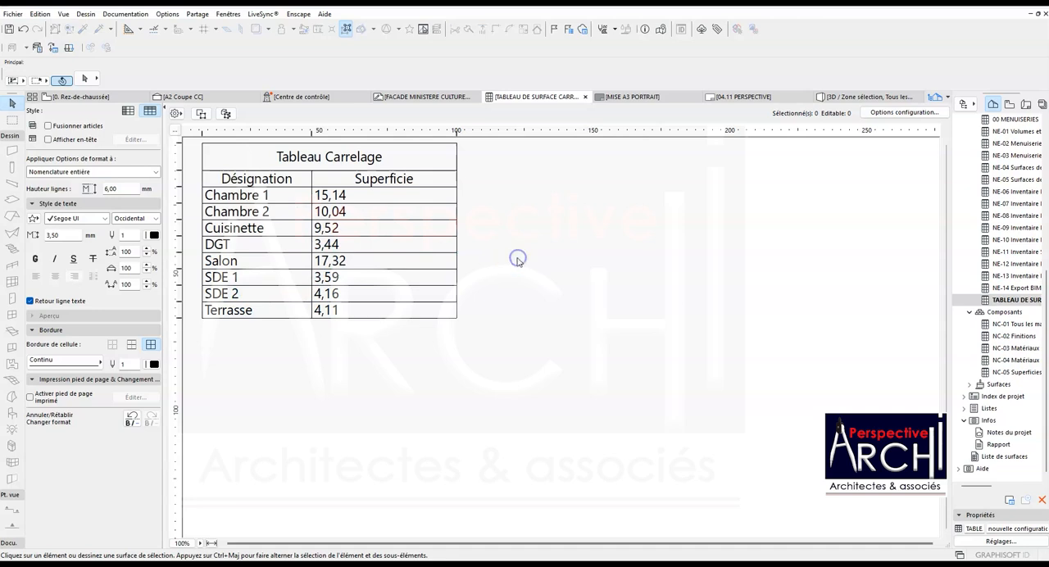
pyautogui.click(1015, 300)
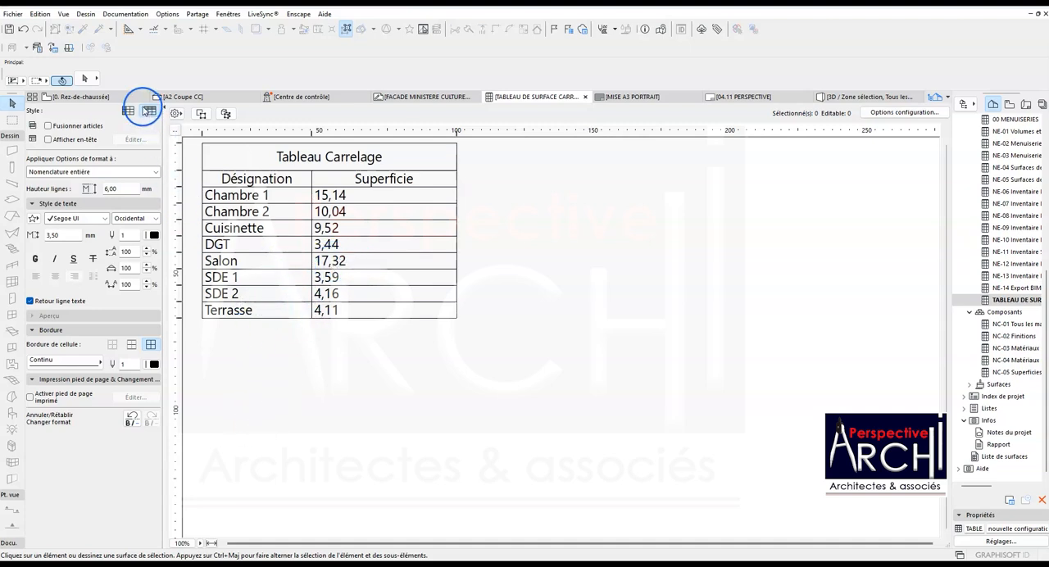
pyautogui.click(105, 99)
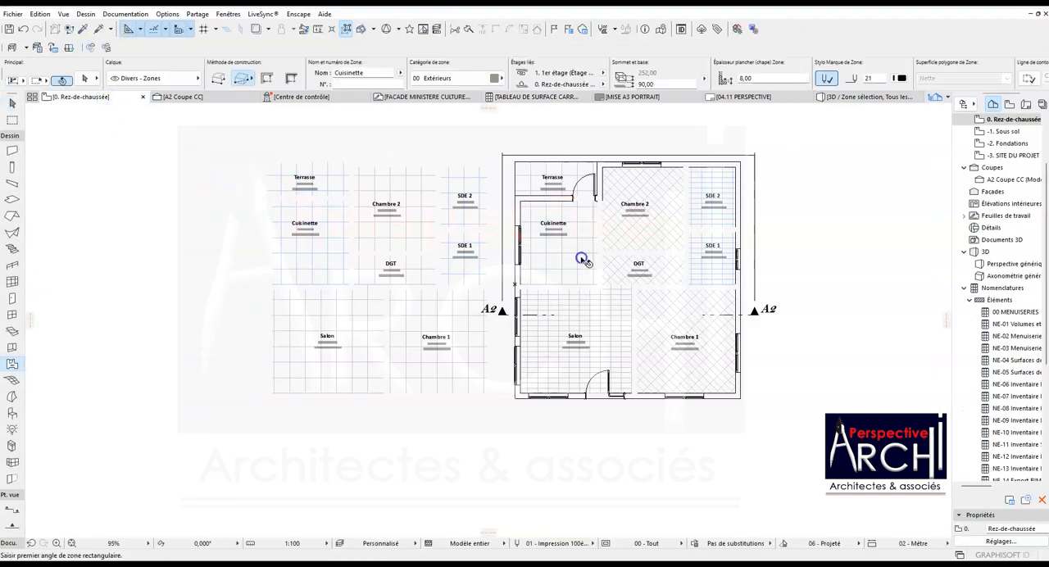
# - Move all eight ceiling-finish zones beside the plan back over it, aligning Chambre 1's lower-right zone corner with the room's matching inner corner
pyautogui.click(333, 186)
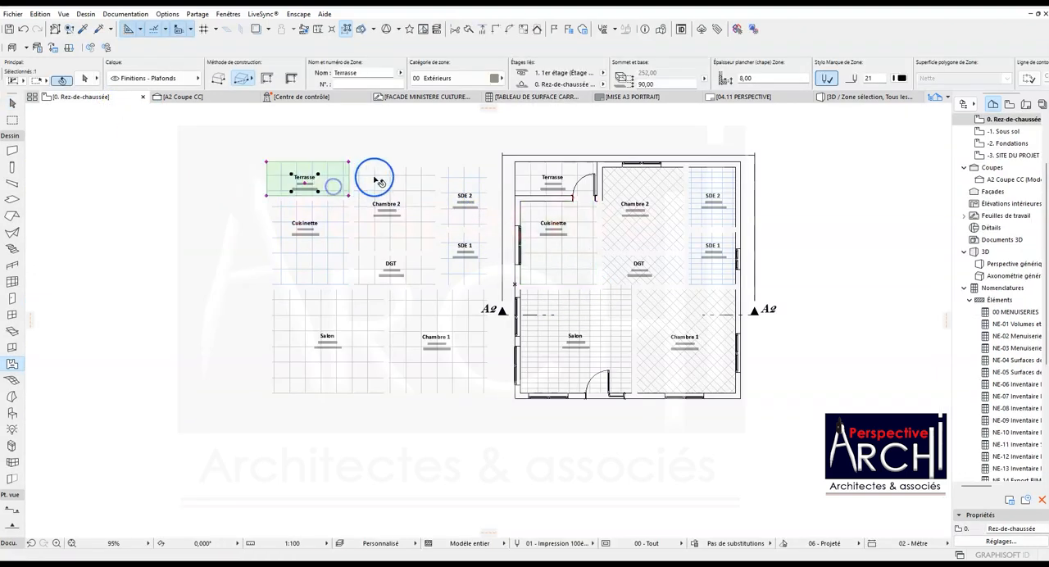
pyautogui.keyDown('shift'); pyautogui.click(373, 177); pyautogui.keyUp('shift')
pyautogui.keyDown('shift'); pyautogui.click(330, 215); pyautogui.keyUp('shift')
pyautogui.keyDown('shift'); pyautogui.click(327, 294); pyautogui.keyUp('shift')
pyautogui.keyDown('shift'); pyautogui.click(408, 273); pyautogui.keyUp('shift')
pyautogui.keyDown('shift'); pyautogui.click(410, 317); pyautogui.keyUp('shift')
pyautogui.keyDown('shift'); pyautogui.click(459, 245); pyautogui.keyUp('shift')
pyautogui.keyDown('shift'); pyautogui.click(464, 213); pyautogui.keyUp('shift')
pyautogui.hotkey('ctrl', 'd')
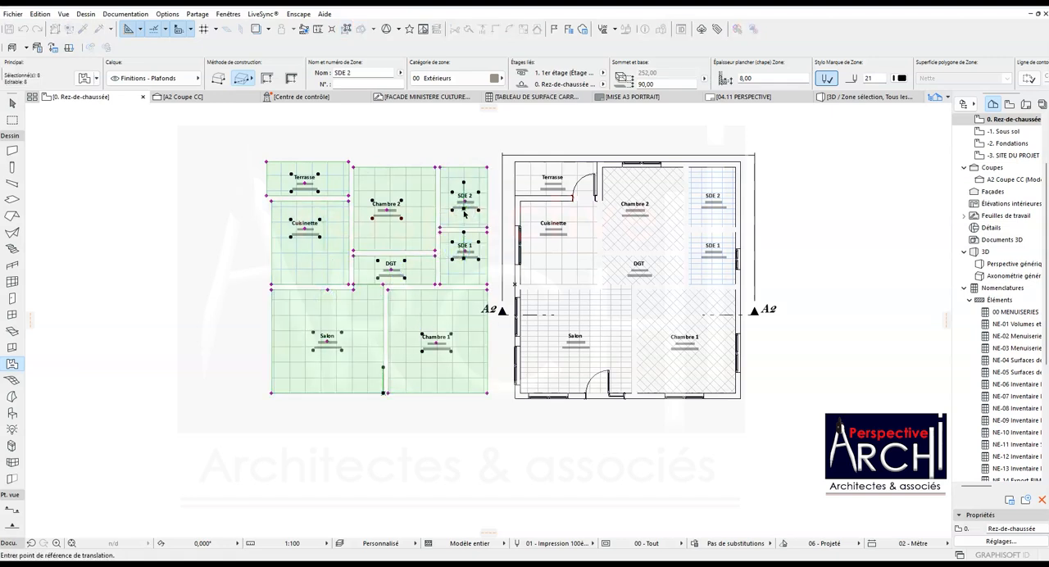
pyautogui.click(487, 393)
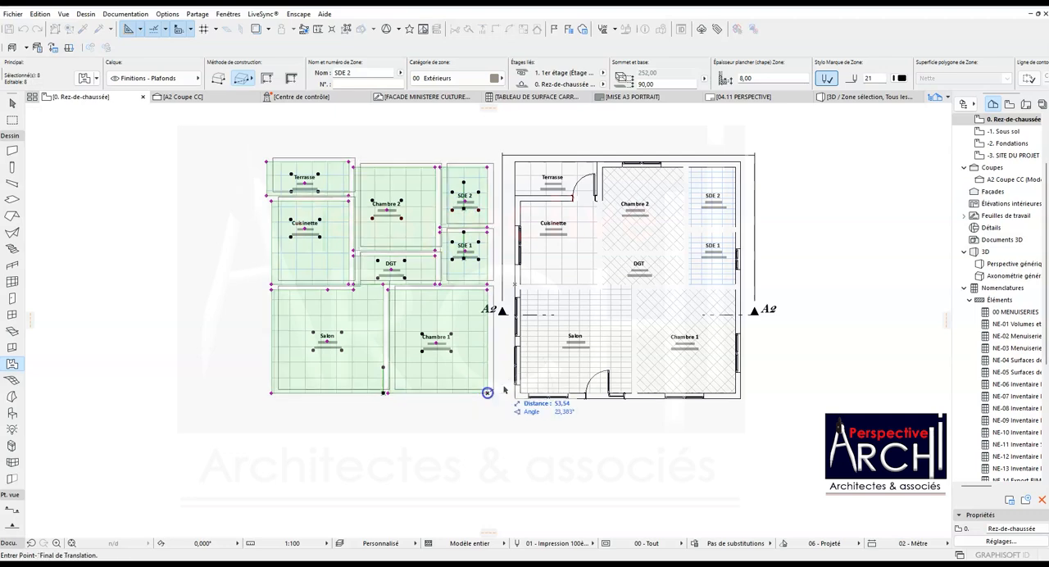
pyautogui.scroll(4, 731, 393)
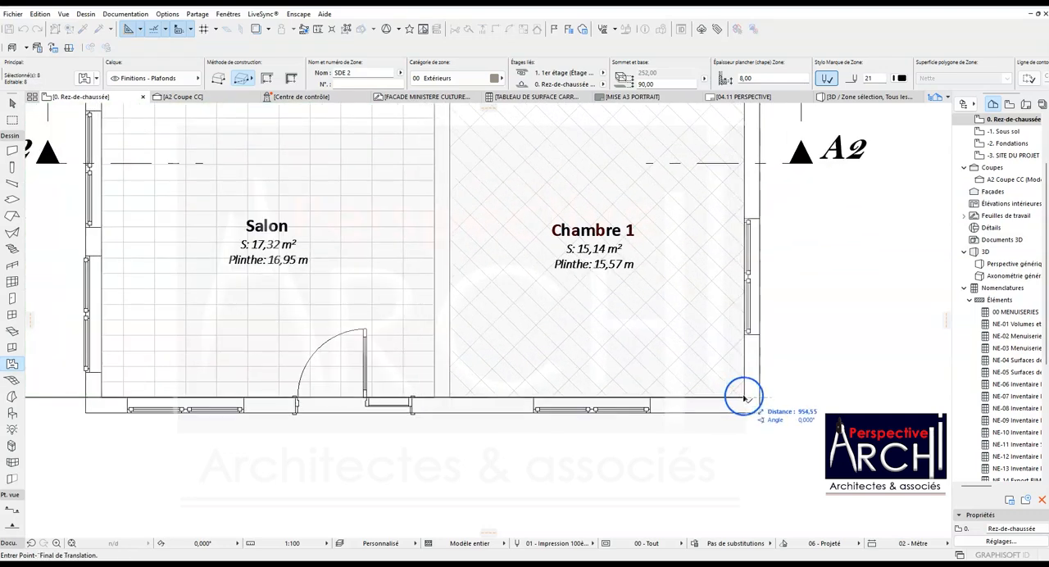
pyautogui.click(741, 397)
pyautogui.scroll(-5, 668, 388)
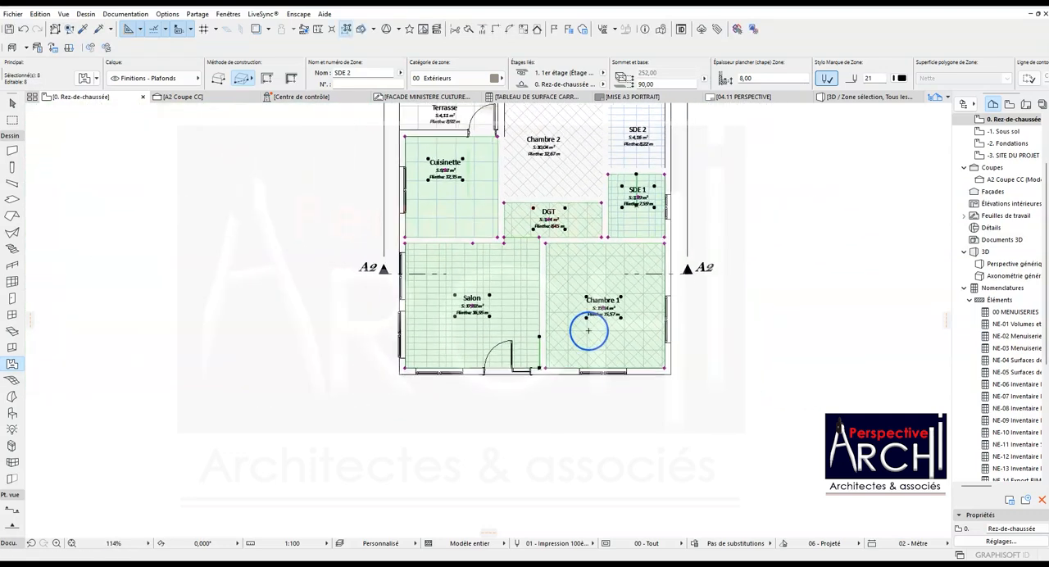
pyautogui.scroll(5, 496, 205)
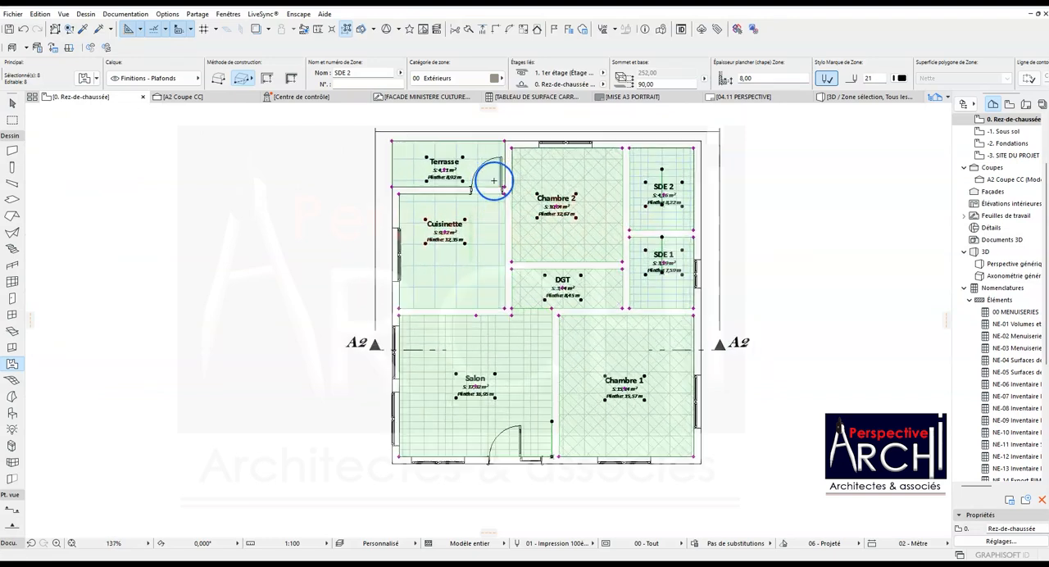
pyautogui.scroll(-3, 459, 196)
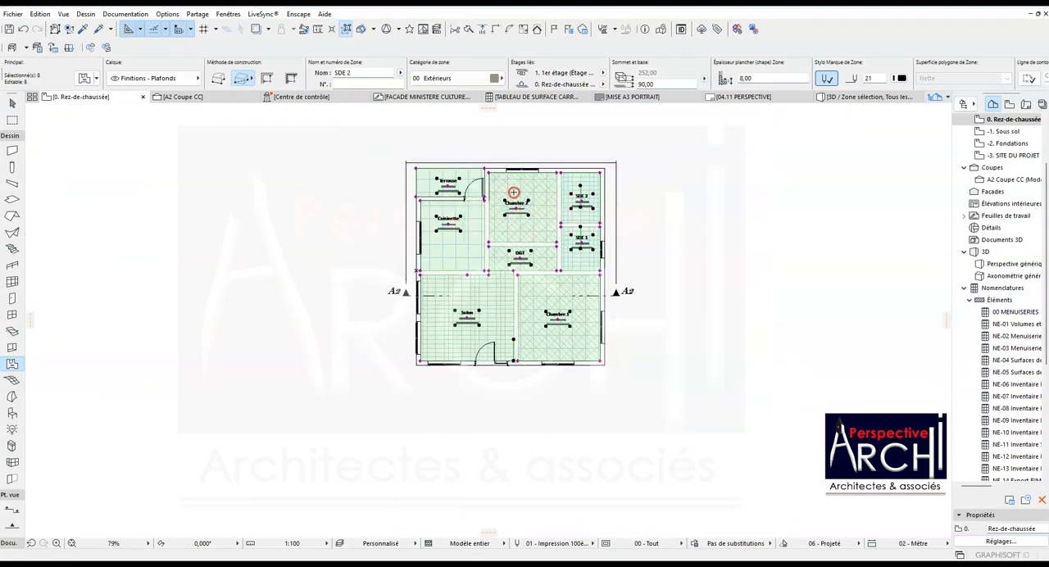
# - Hide the Finitions - Plafonds layer of the selected ceiling zones
pyautogui.rightClick(513, 193)
pyautogui.moveTo(642, 338)
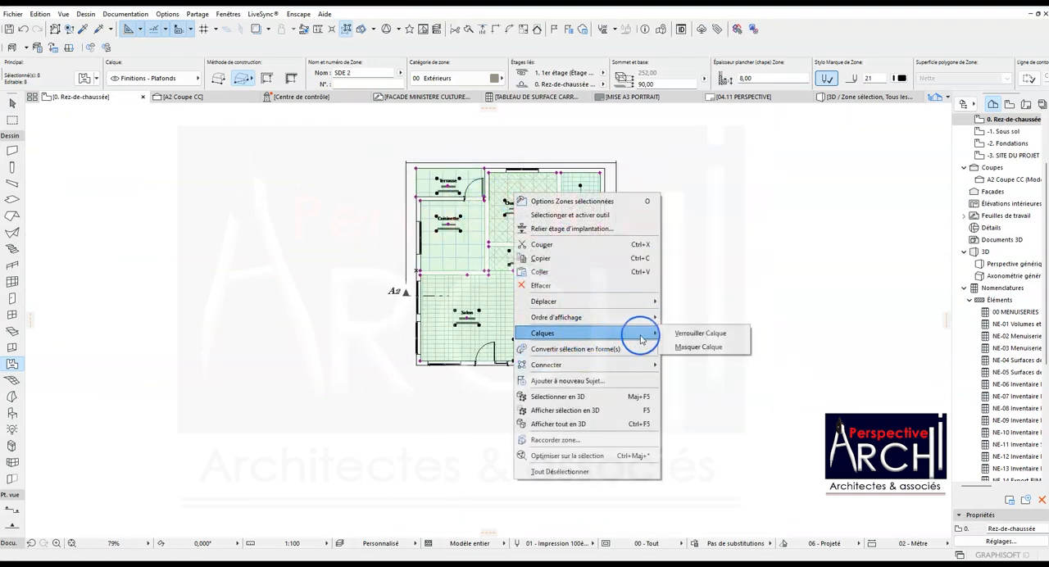
pyautogui.click(691, 349)
pyautogui.scroll(2, 508, 199)
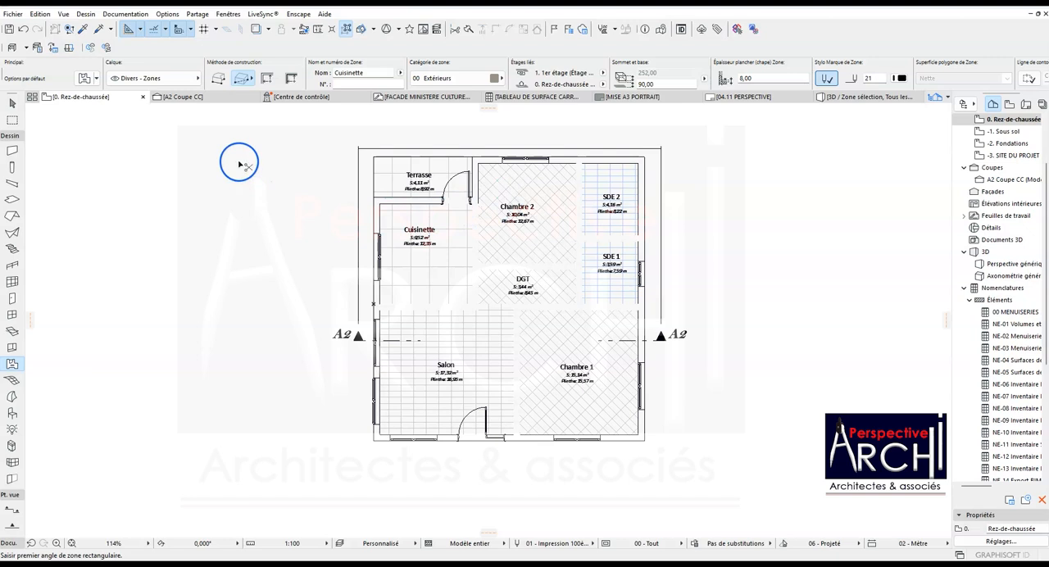
# - Show the Finitions - Plafonds and Structure - Murs intérieurs layers and apply the layer settings
pyautogui.hotkey('ctrl', 'shift', 'l')
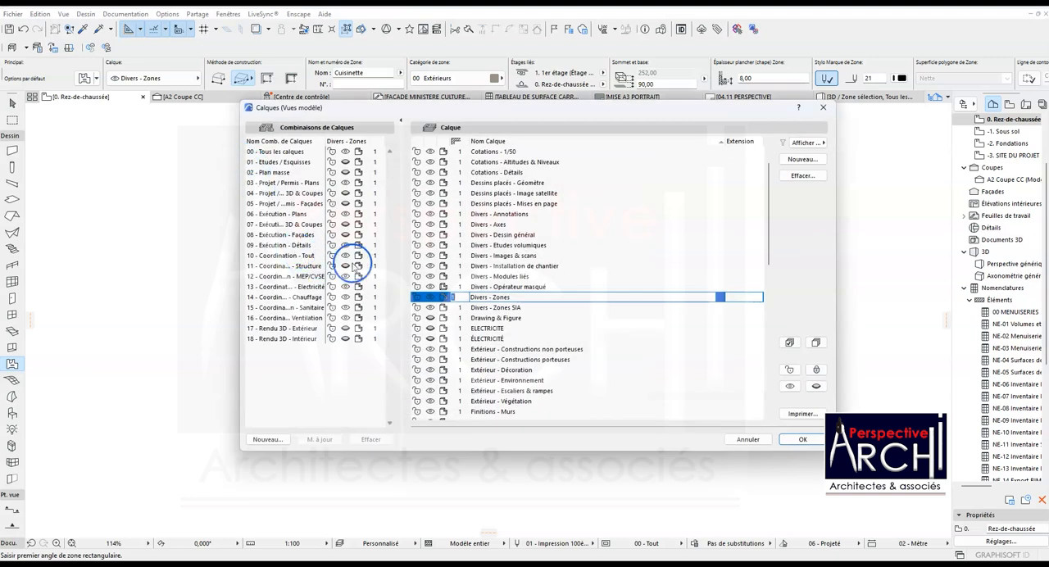
pyautogui.scroll(-6, 435, 310)
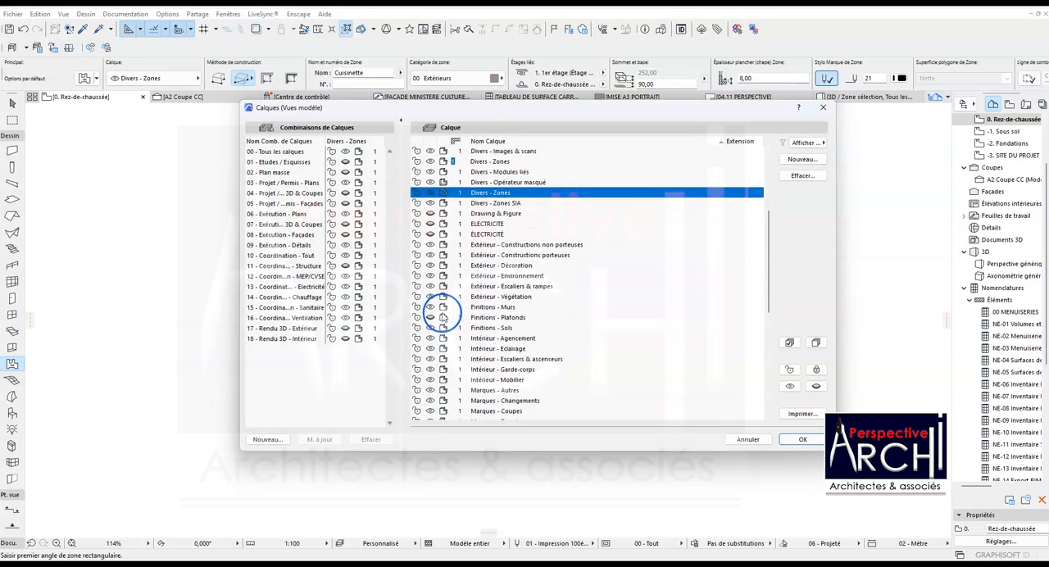
pyautogui.scroll(-2, 446, 324)
pyautogui.scroll(-4, 446, 322)
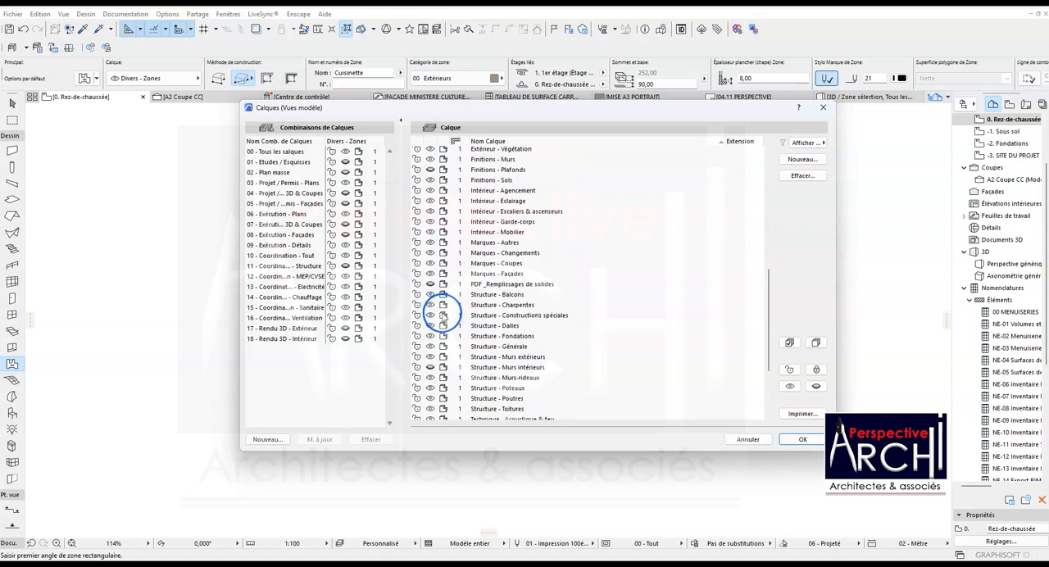
pyautogui.scroll(11, 443, 326)
pyautogui.scroll(-3, 443, 315)
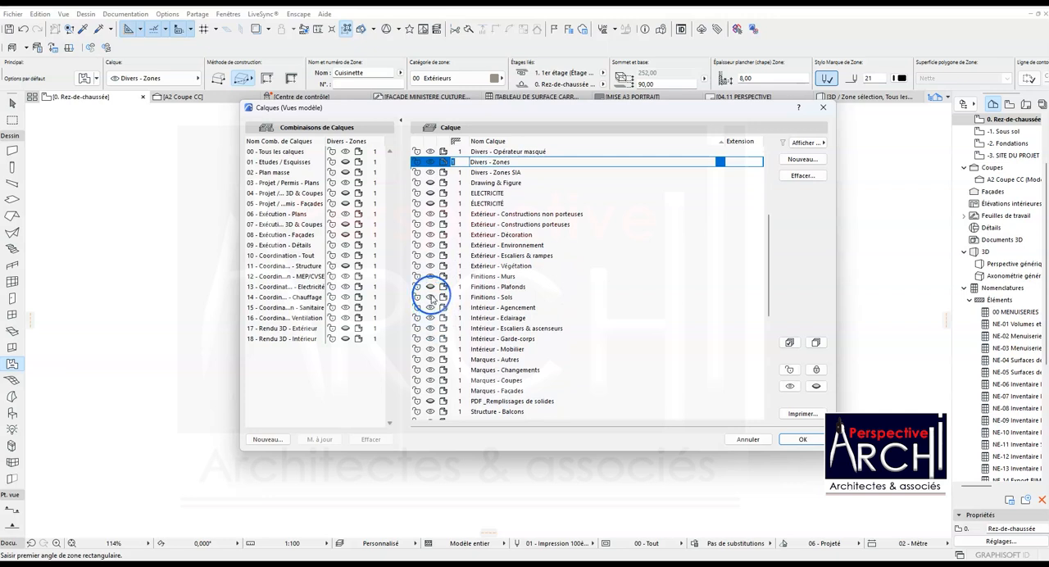
pyautogui.click(430, 287)
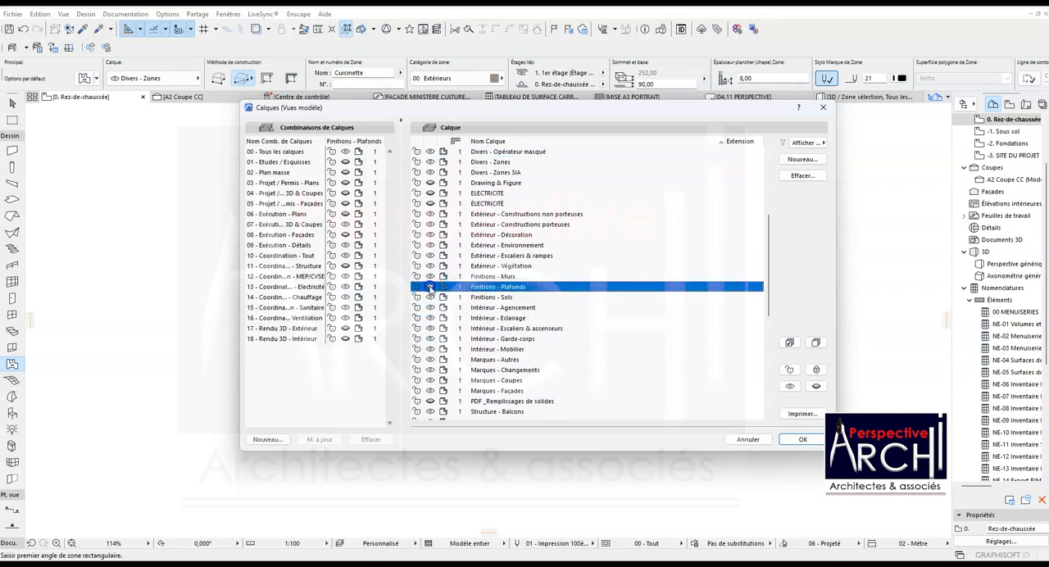
pyautogui.scroll(-3, 438, 275)
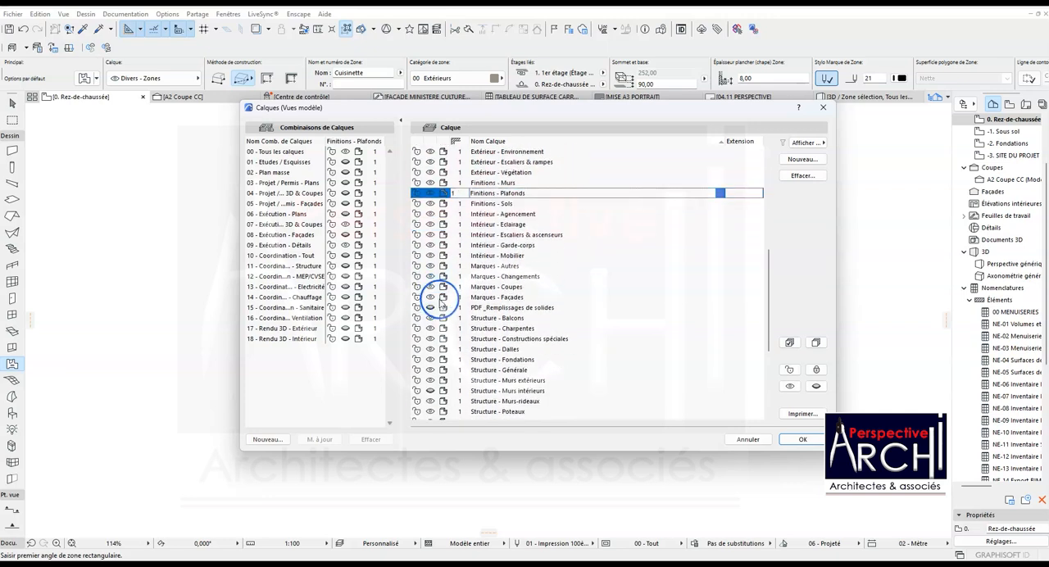
pyautogui.scroll(-2, 442, 315)
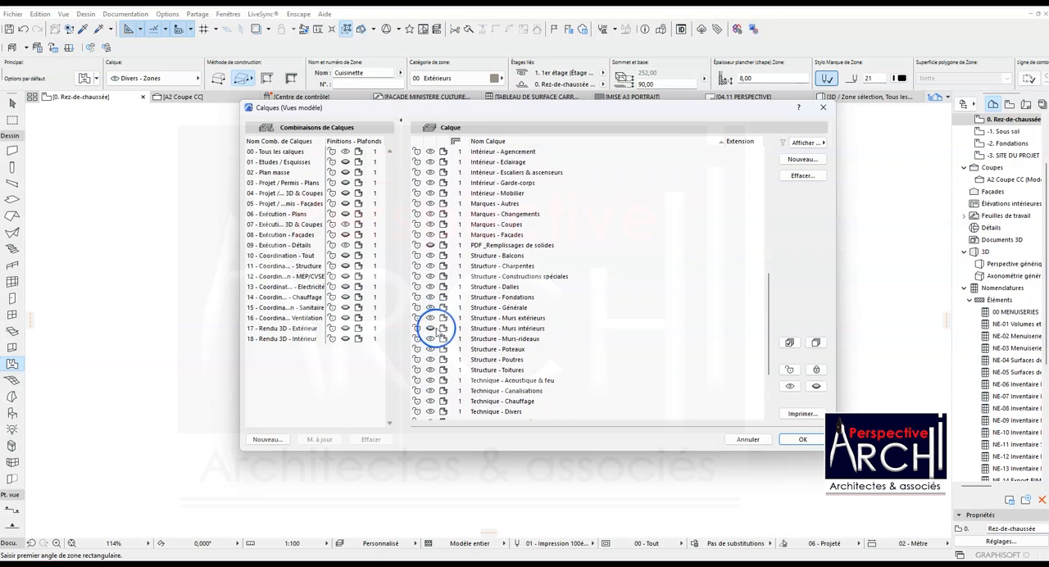
pyautogui.click(437, 329)
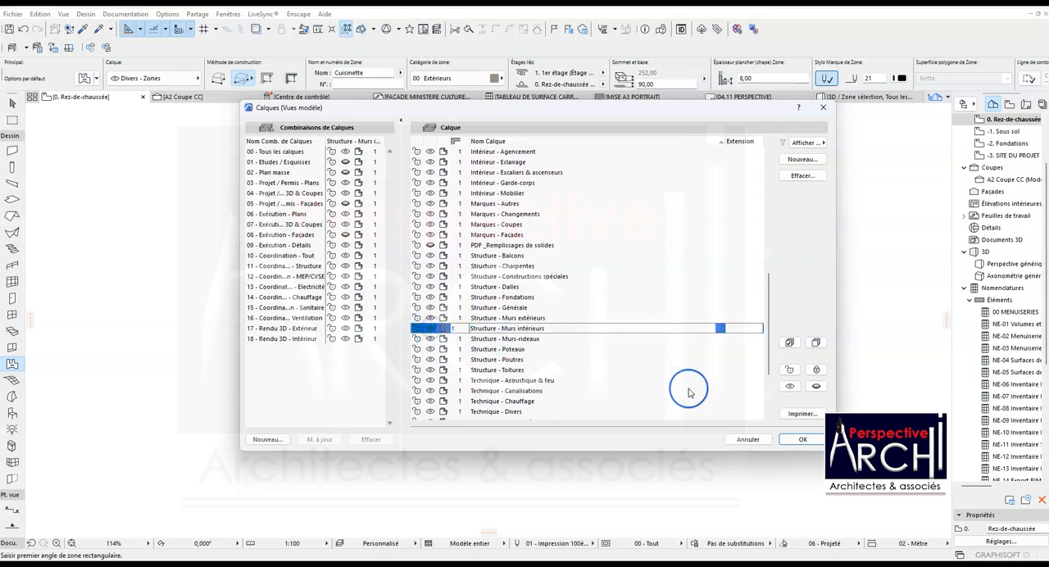
pyautogui.click(803, 439)
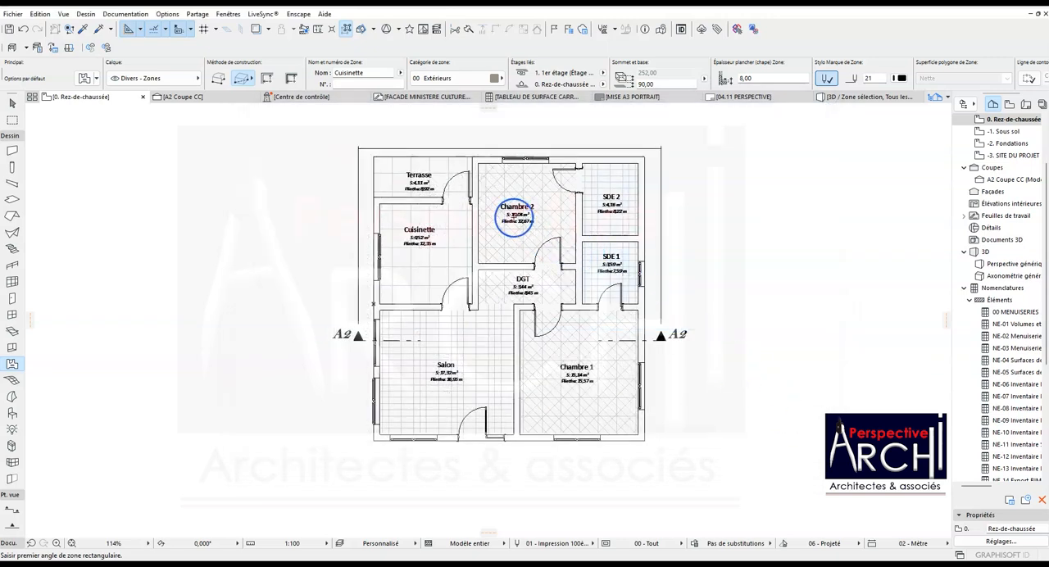
# - Examine the superimposed floor and ceiling zones, interior walls and room labels across the ground-floor plan
pyautogui.scroll(2, 453, 192)
pyautogui.scroll(-2, 506, 228)
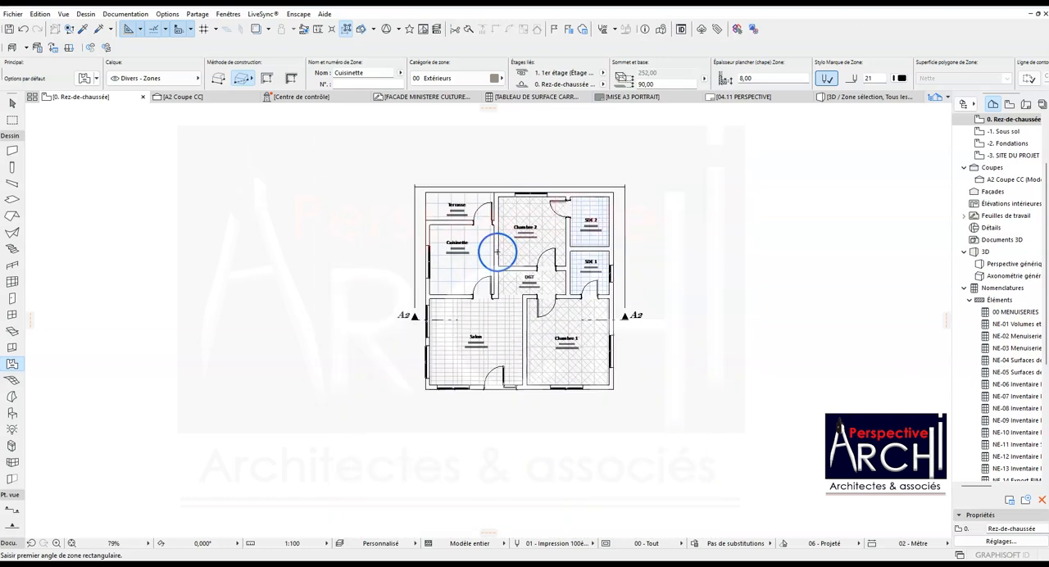
pyautogui.scroll(2, 470, 251)
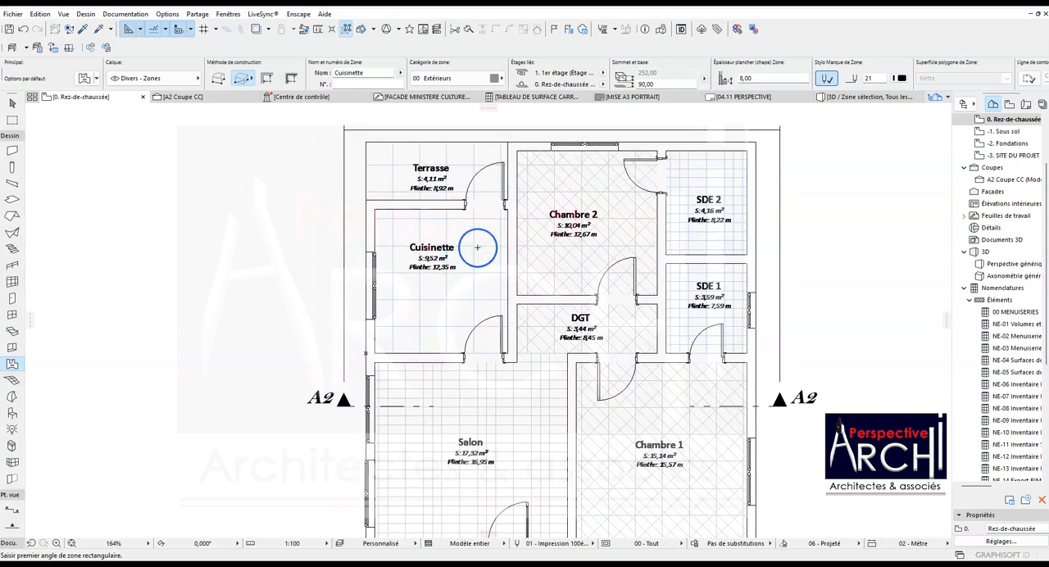
pyautogui.scroll(-1, 477, 246)
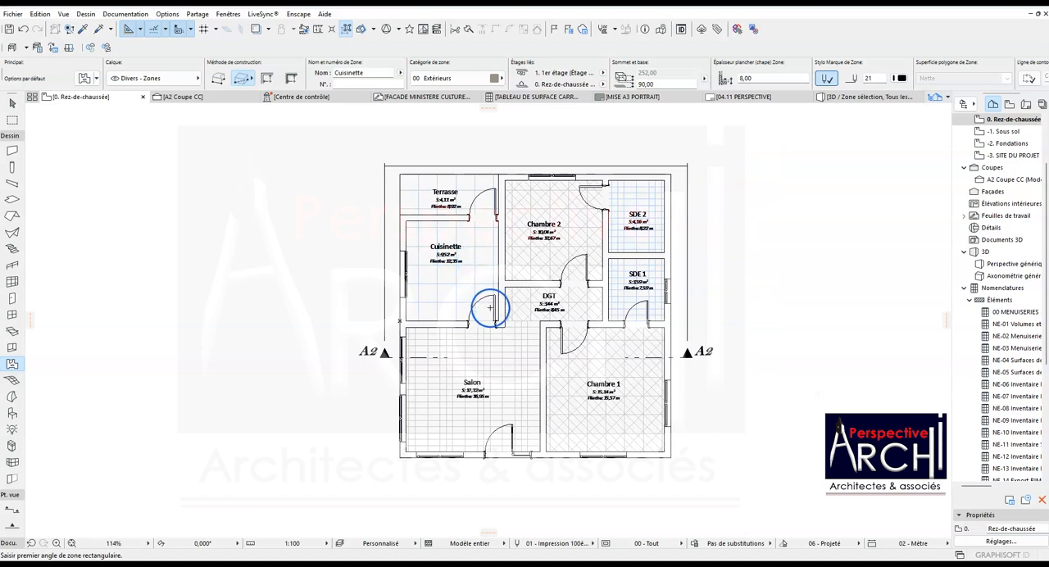
pyautogui.scroll(1, 494, 276)
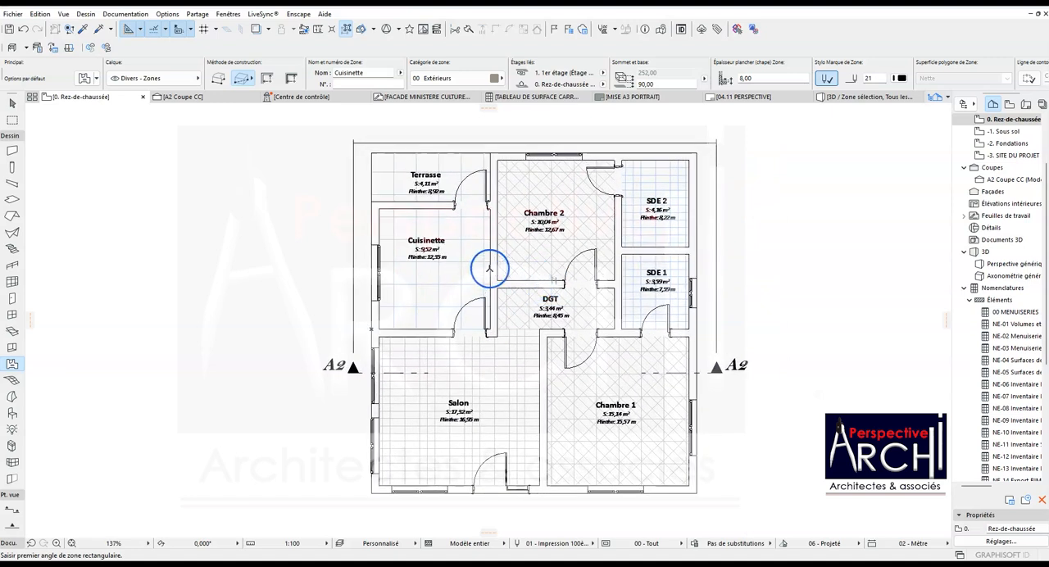
pyautogui.scroll(-2, 484, 269)
pyautogui.scroll(2, 537, 261)
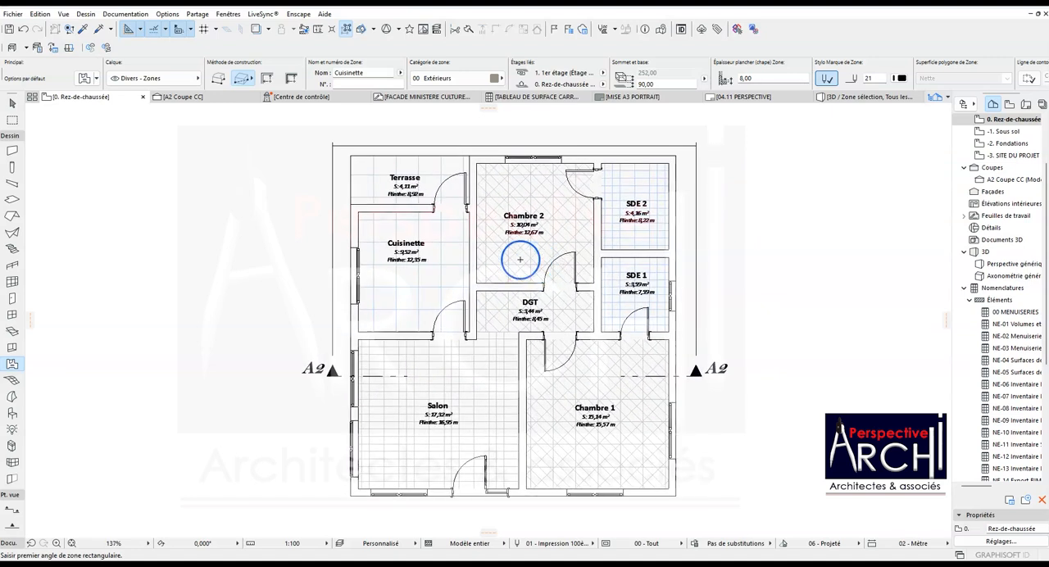
pyautogui.scroll(-2, 466, 262)
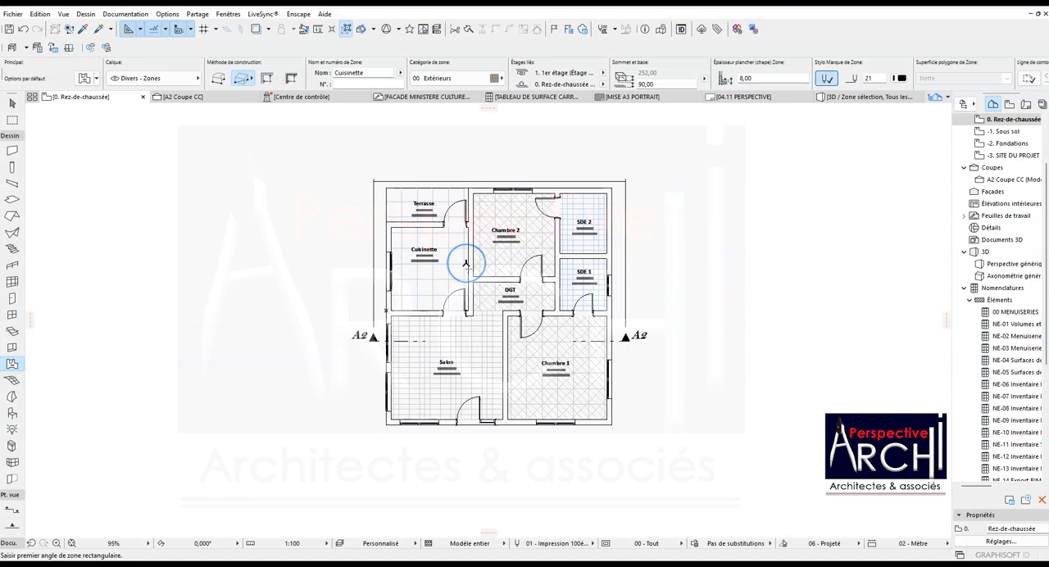
pyautogui.scroll(2, 458, 249)
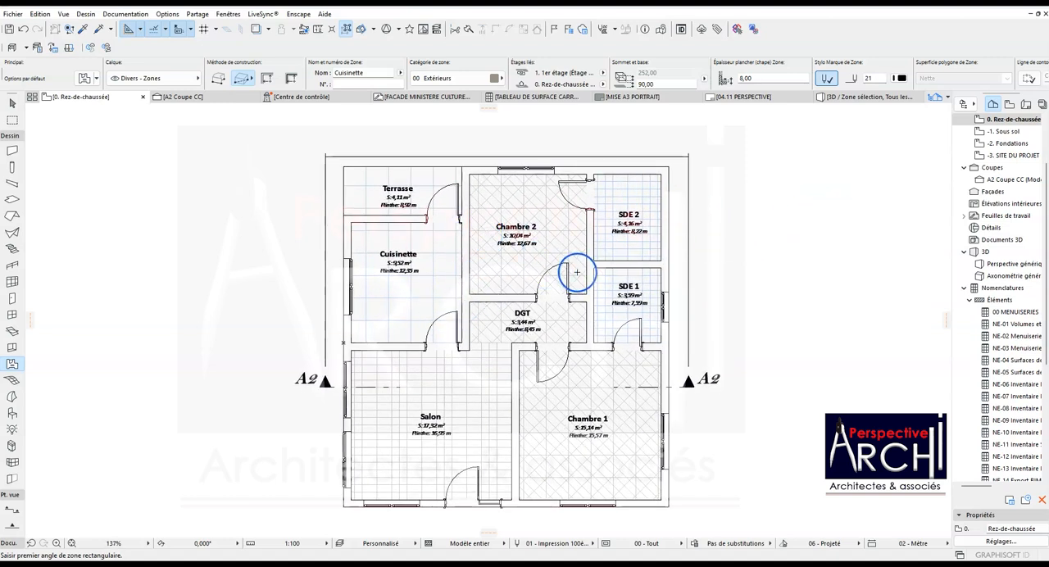
pyautogui.scroll(-2, 577, 272)
pyautogui.scroll(2, 511, 265)
pyautogui.scroll(-1, 445, 294)
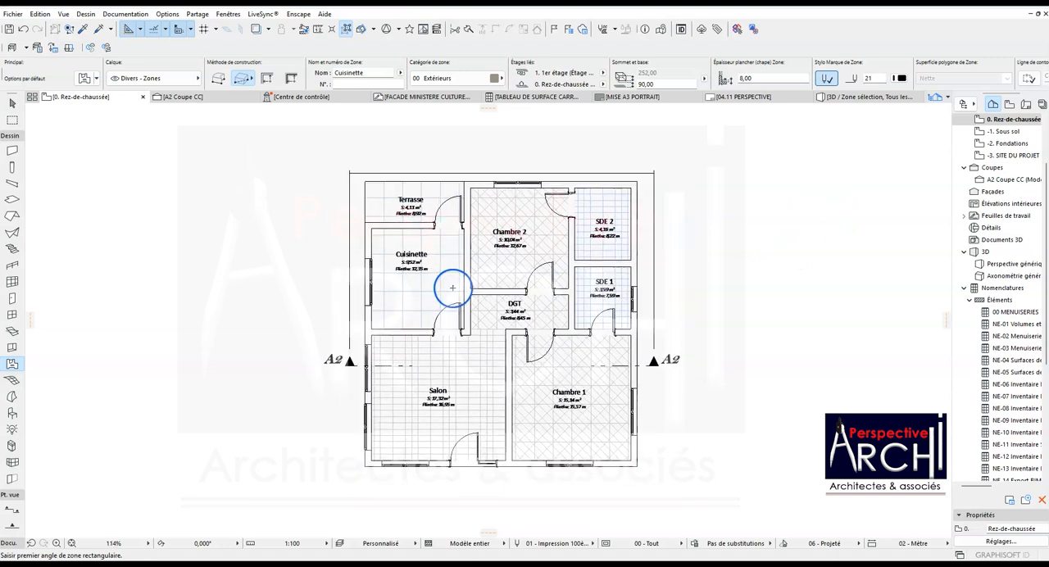
pyautogui.scroll(1, 436, 290)
pyautogui.scroll(-1, 424, 290)
pyautogui.scroll(-1, 410, 307)
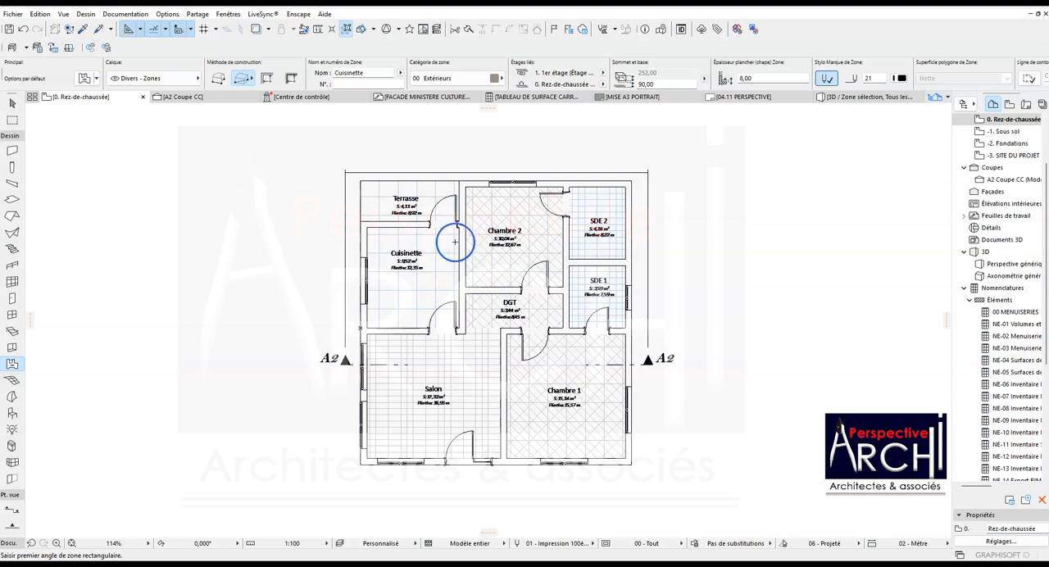
pyautogui.keyDown('shift'); pyautogui.click(582, 207); pyautogui.keyUp('shift')
pyautogui.press('Escape')
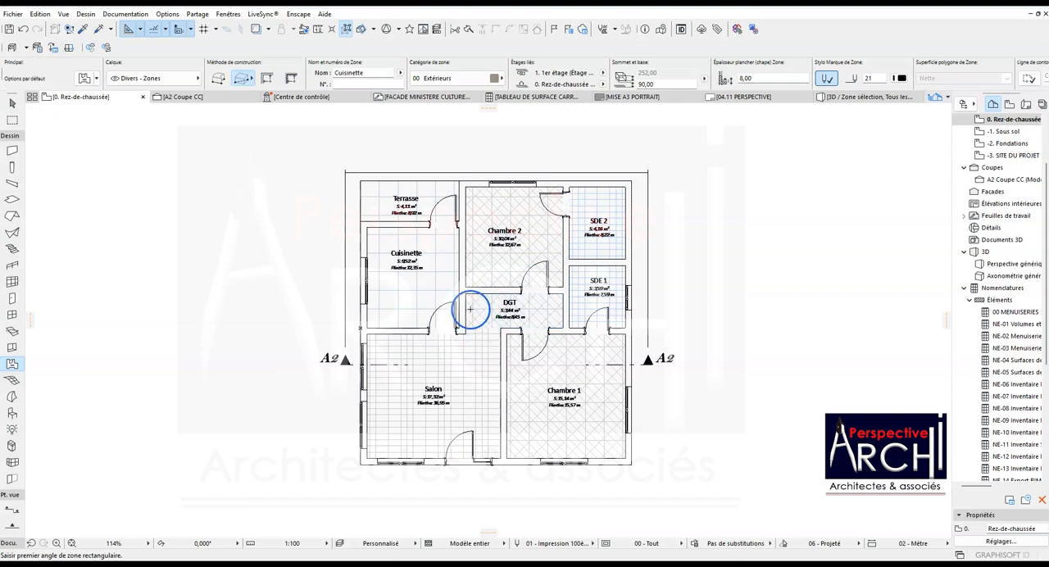
# - Give the Finitions - Sols layer the extension Locaux Humides in the layer settings
pyautogui.hotkey('ctrl', 'shift', 'l')
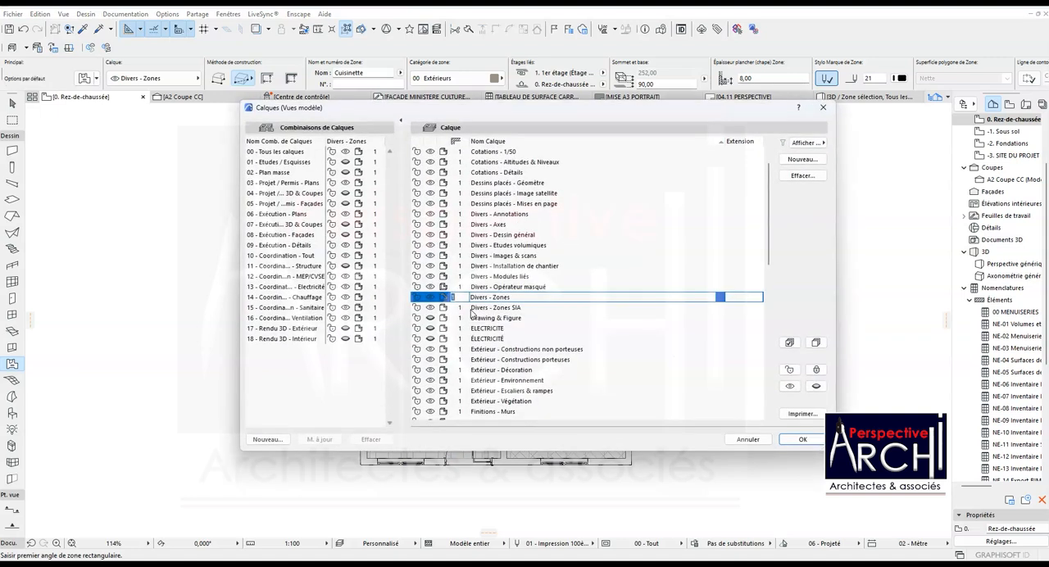
pyautogui.scroll(-6, 491, 315)
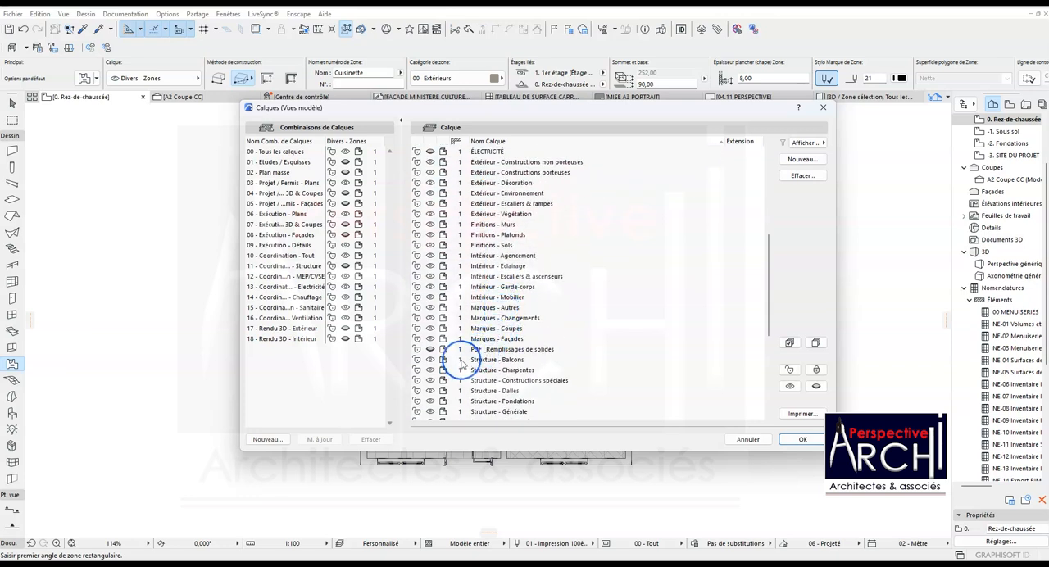
pyautogui.scroll(-2, 476, 353)
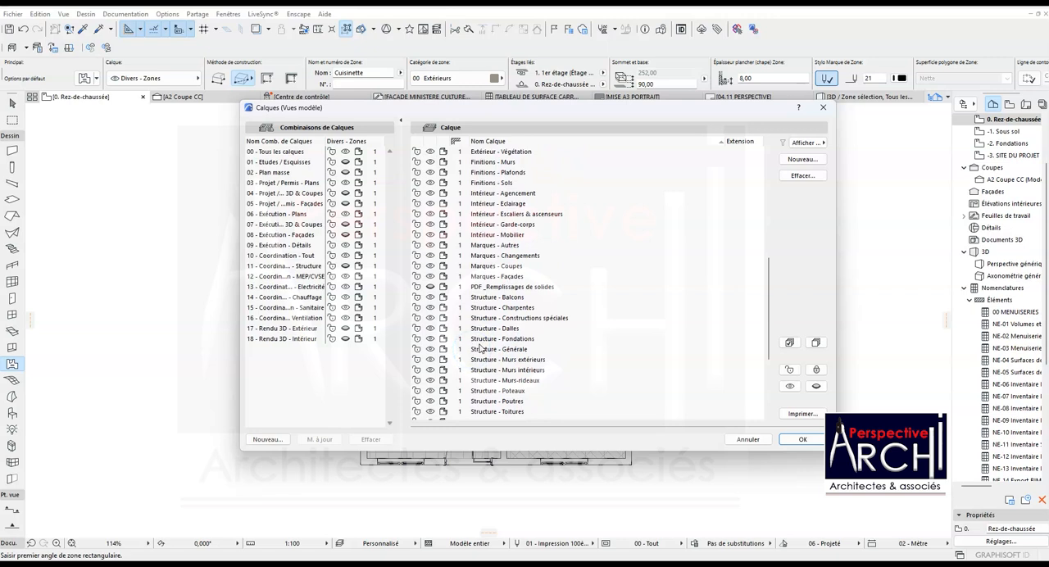
pyautogui.scroll(3, 487, 340)
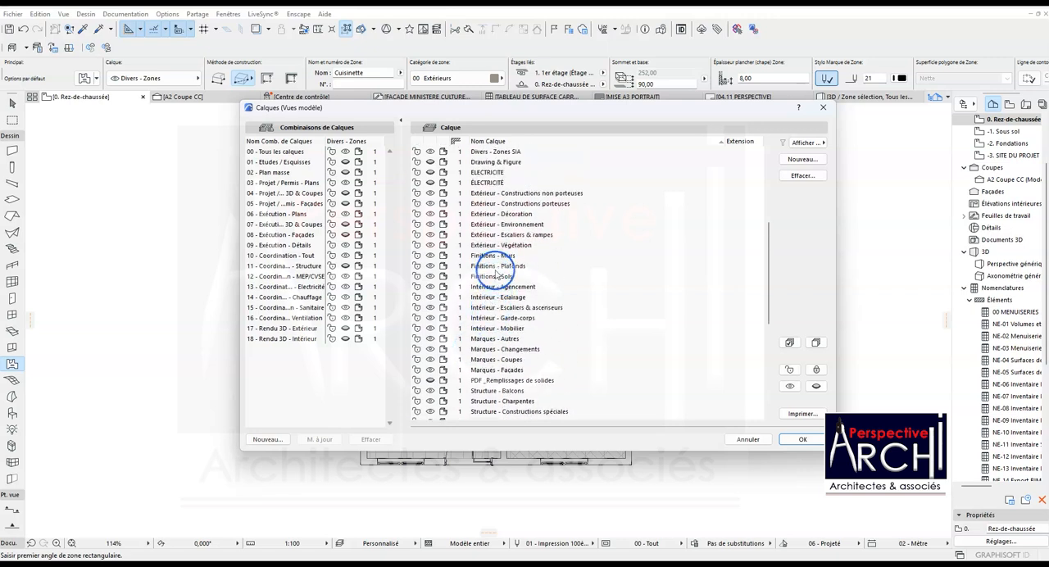
pyautogui.click(496, 276)
pyautogui.click(497, 276)
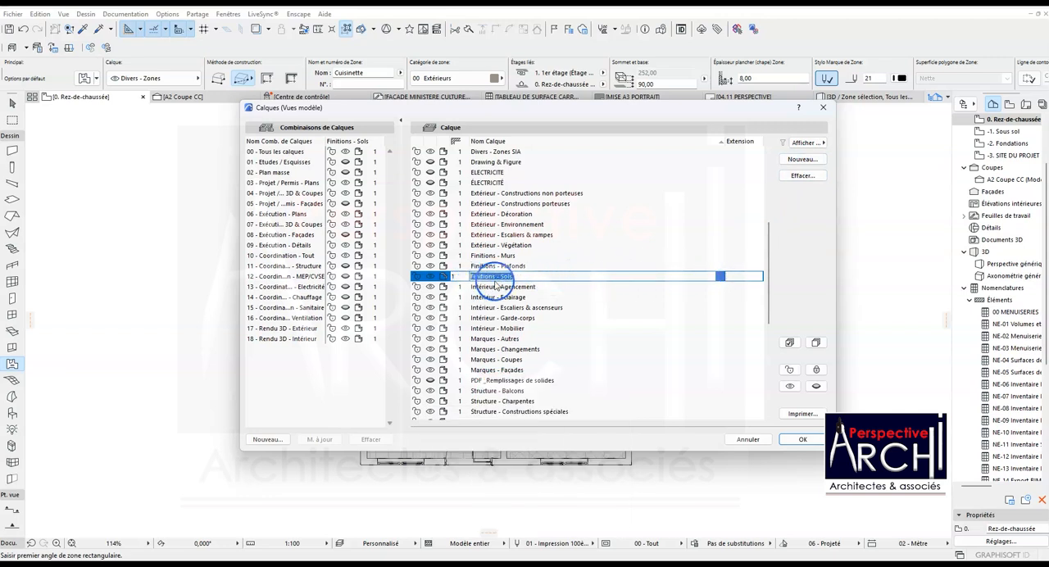
pyautogui.click(731, 276)
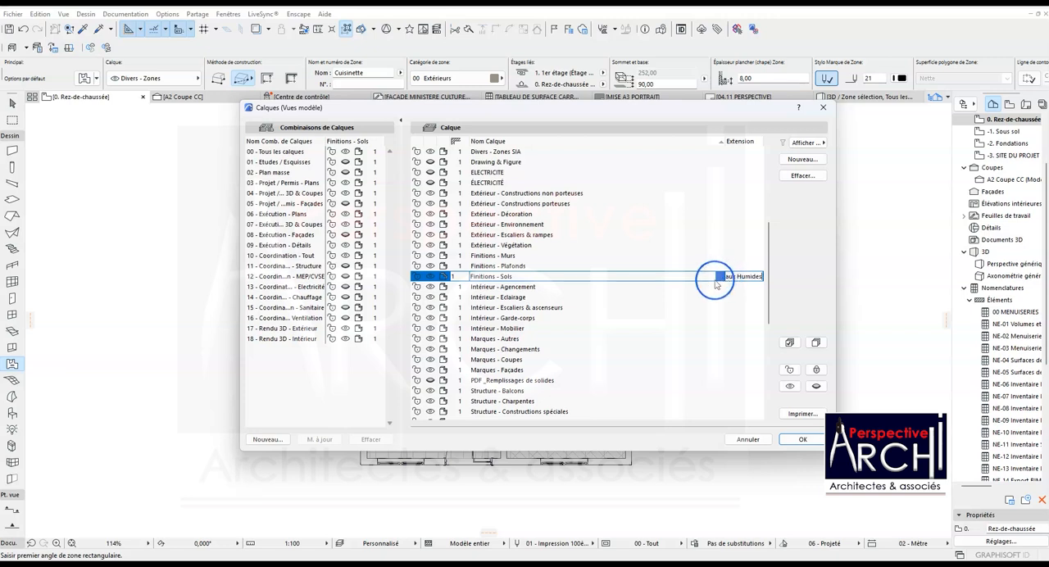
pyautogui.click(726, 245)
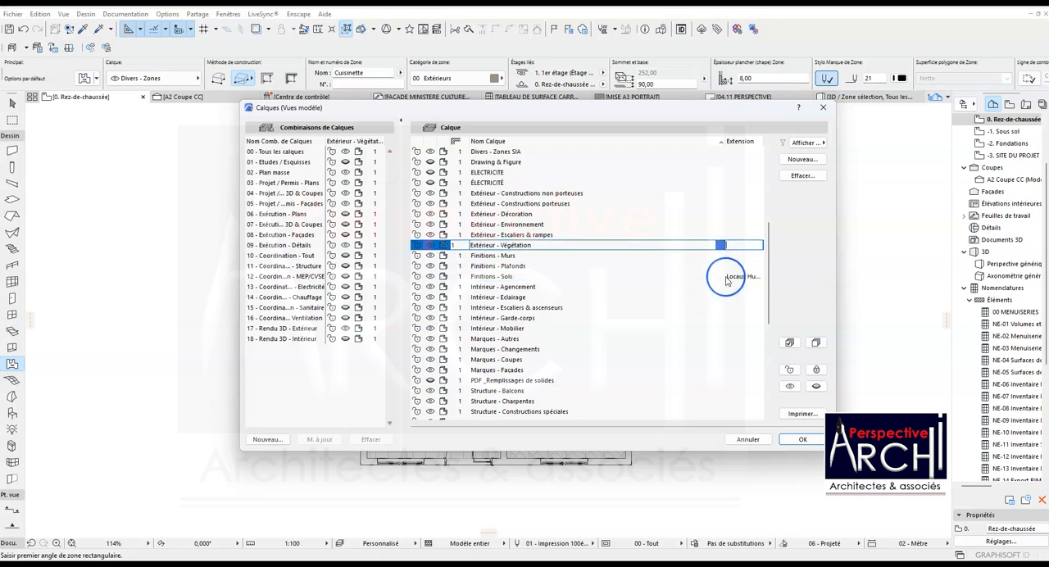
pyautogui.click(728, 276)
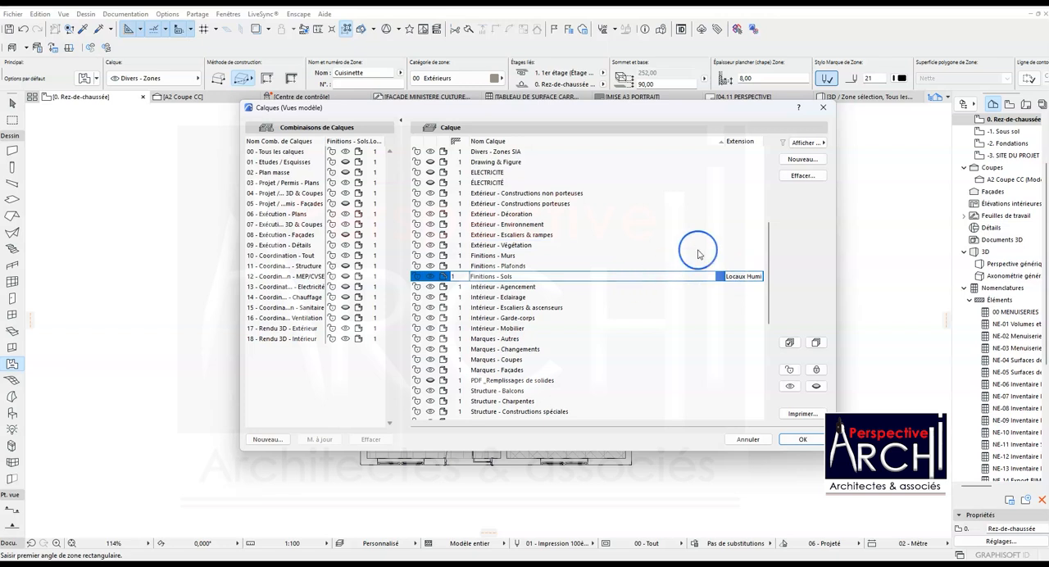
# - Create a second Finitions - Sols layer with the extension Pieces P. and apply the layer settings
pyautogui.click(795, 160)
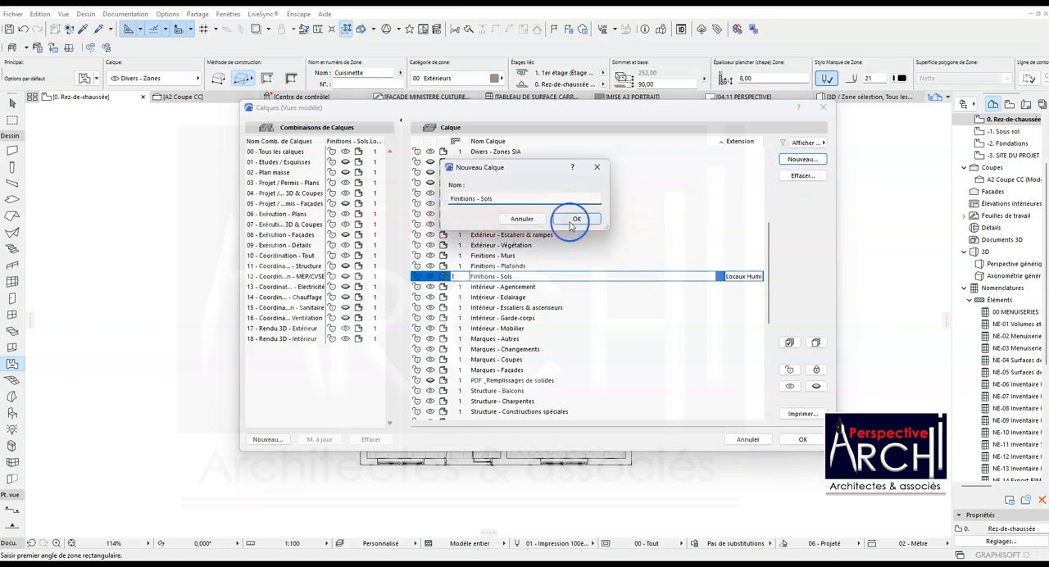
pyautogui.click(576, 220)
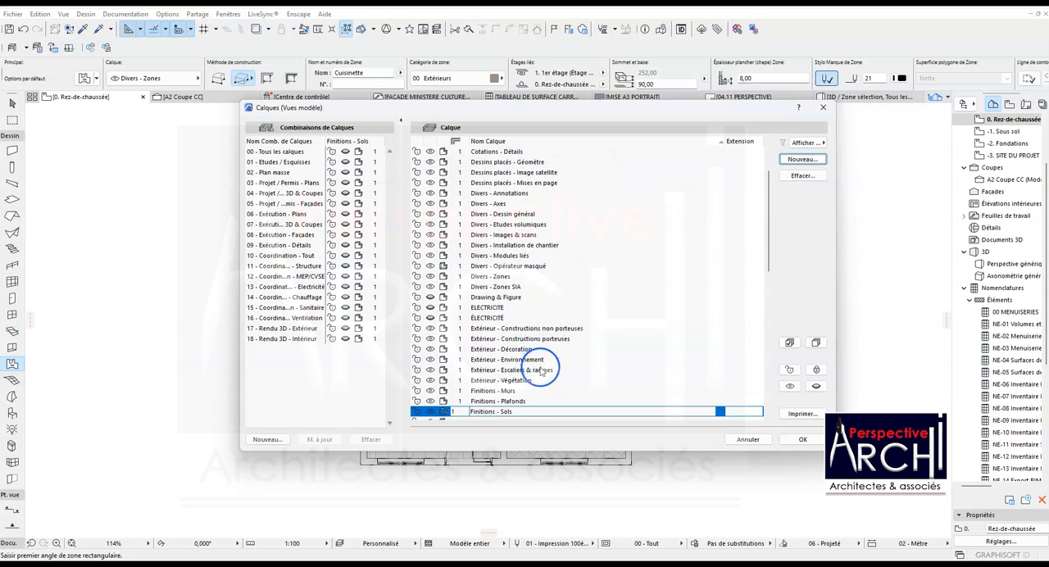
pyautogui.scroll(-1, 534, 354)
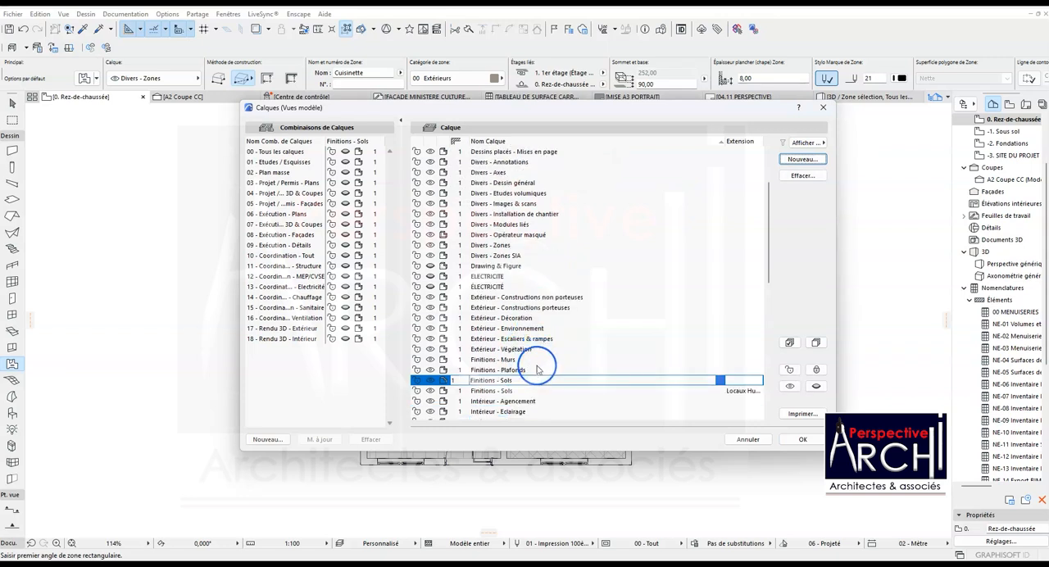
pyautogui.click(708, 385)
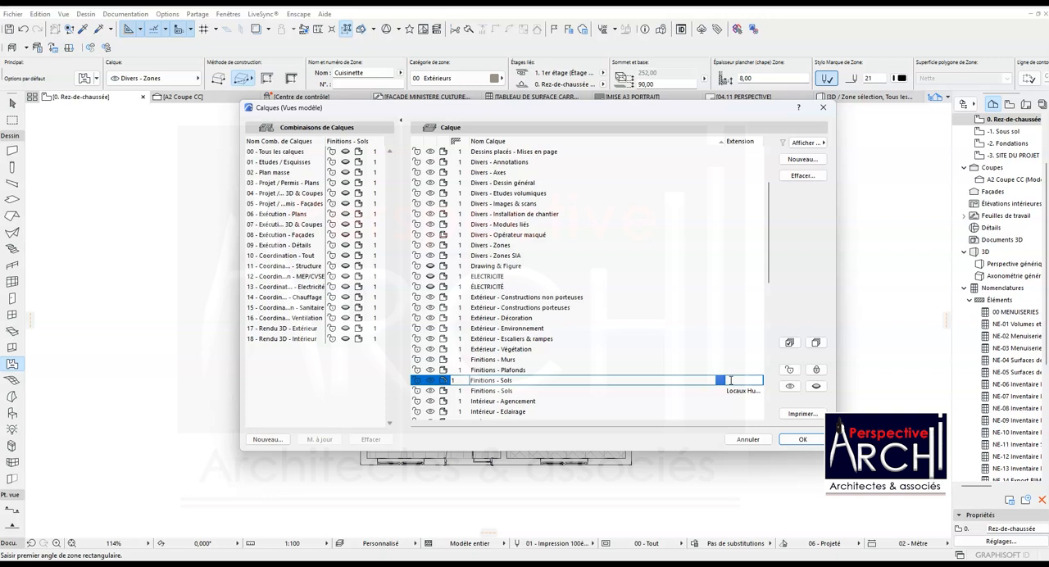
pyautogui.click(728, 379)
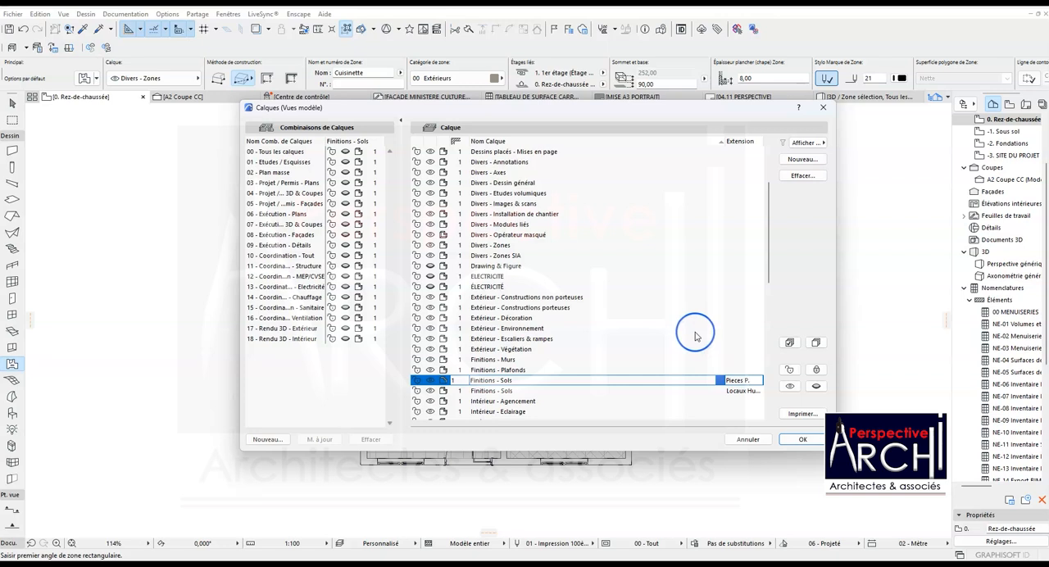
pyautogui.click(793, 441)
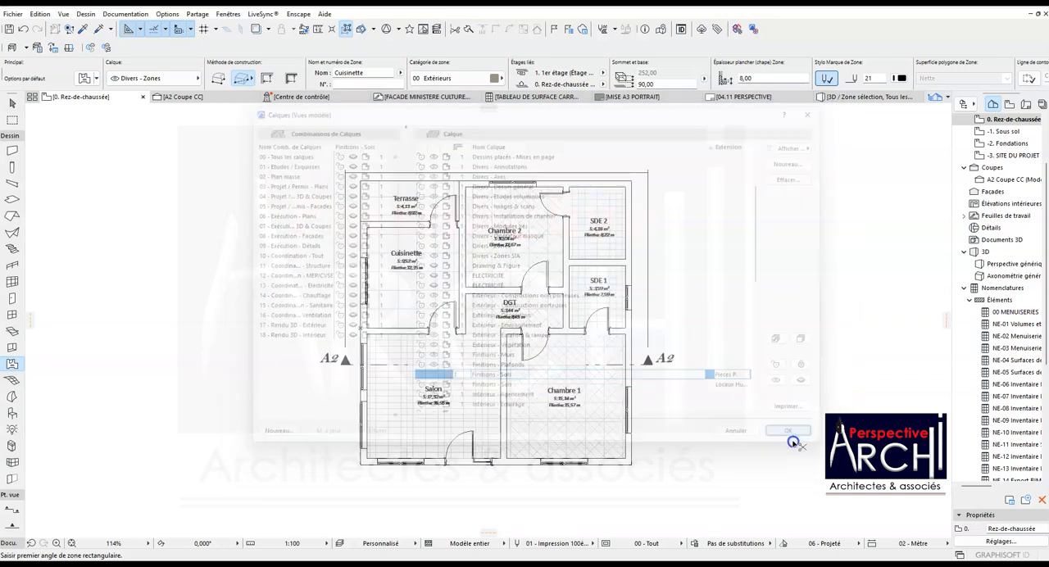
# - Hide the Finitions - Plafonds layer through the Chambre 2 and DGT ceiling zones
pyautogui.scroll(3, 538, 333)
pyautogui.scroll(-3, 551, 295)
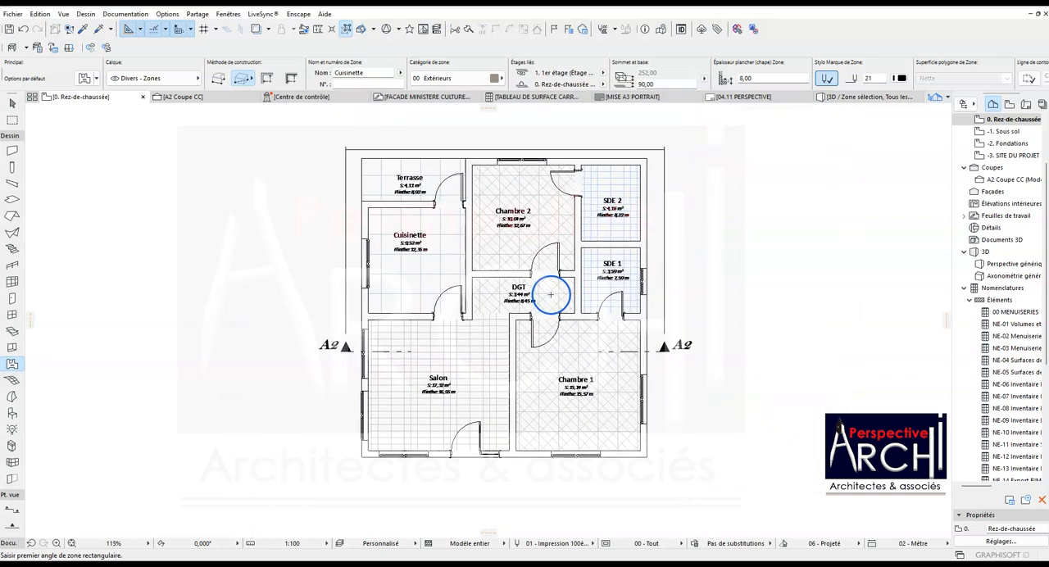
pyautogui.keyDown('shift'); pyautogui.click(531, 240); pyautogui.keyUp('shift')
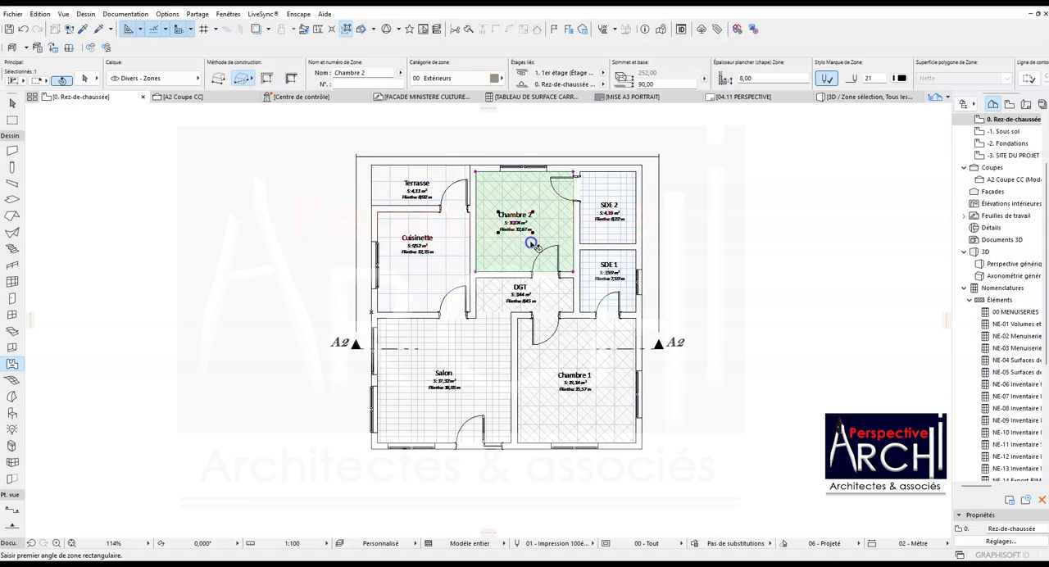
pyautogui.keyDown('shift'); pyautogui.click(494, 296); pyautogui.keyUp('shift')
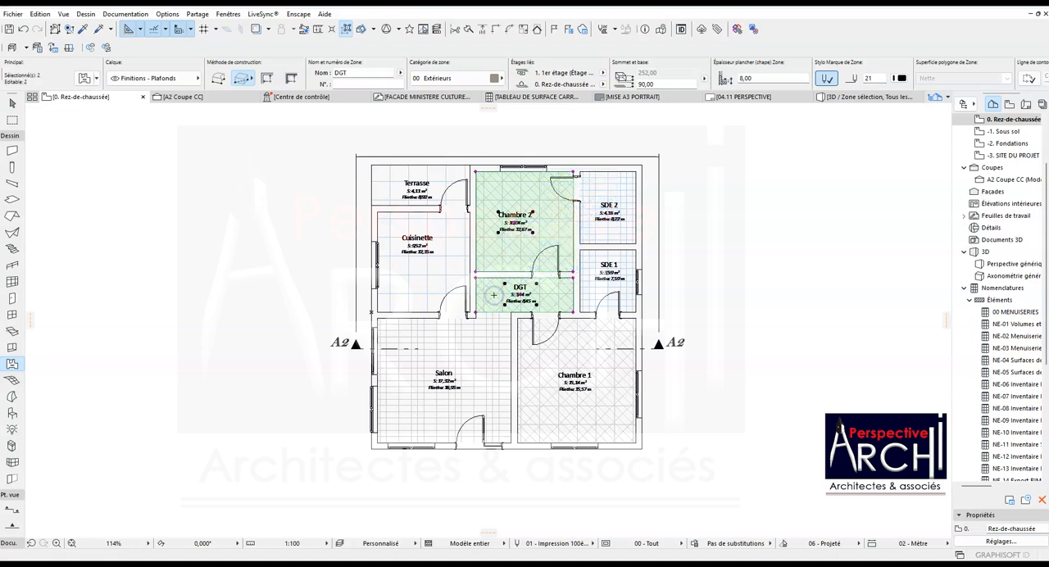
pyautogui.rightClick(491, 297)
pyautogui.moveTo(597, 152)
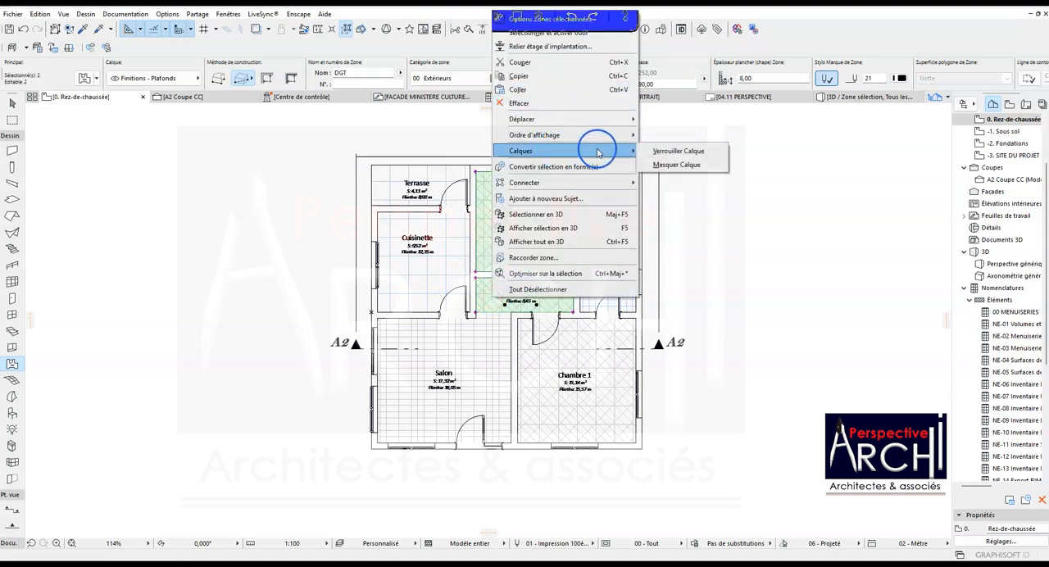
pyautogui.click(666, 165)
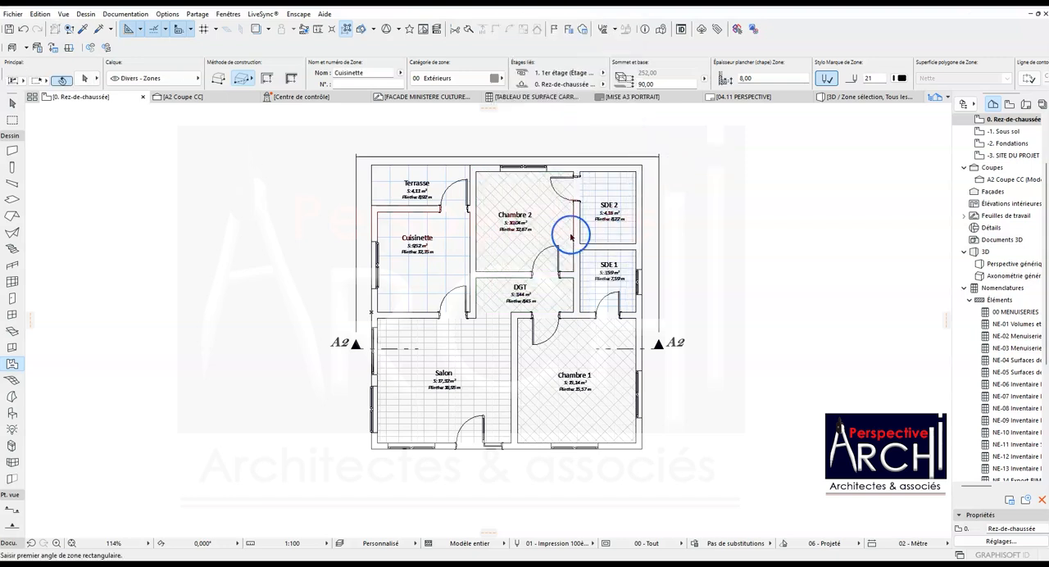
# - Assign the Chambre 2, DGT, Salon and Chambre 1 floor zones to the Finitions - Sols.Pieces P. layer
pyautogui.click(566, 236)
pyautogui.keyDown('shift'); pyautogui.click(491, 303); pyautogui.keyUp('shift')
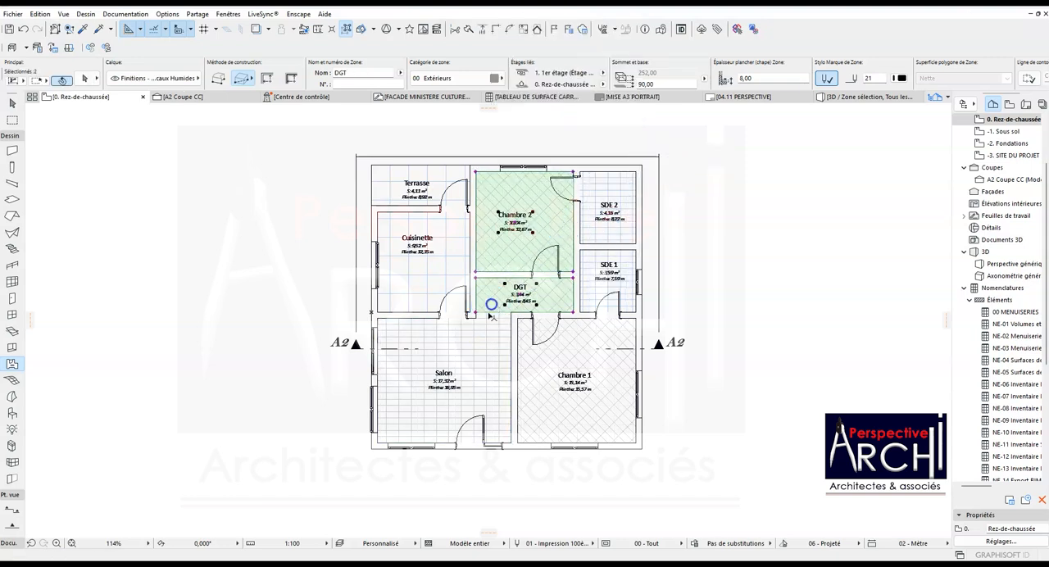
pyautogui.keyDown('shift'); pyautogui.click(485, 324); pyautogui.keyUp('shift')
pyautogui.keyDown('shift'); pyautogui.click(537, 351); pyautogui.keyUp('shift')
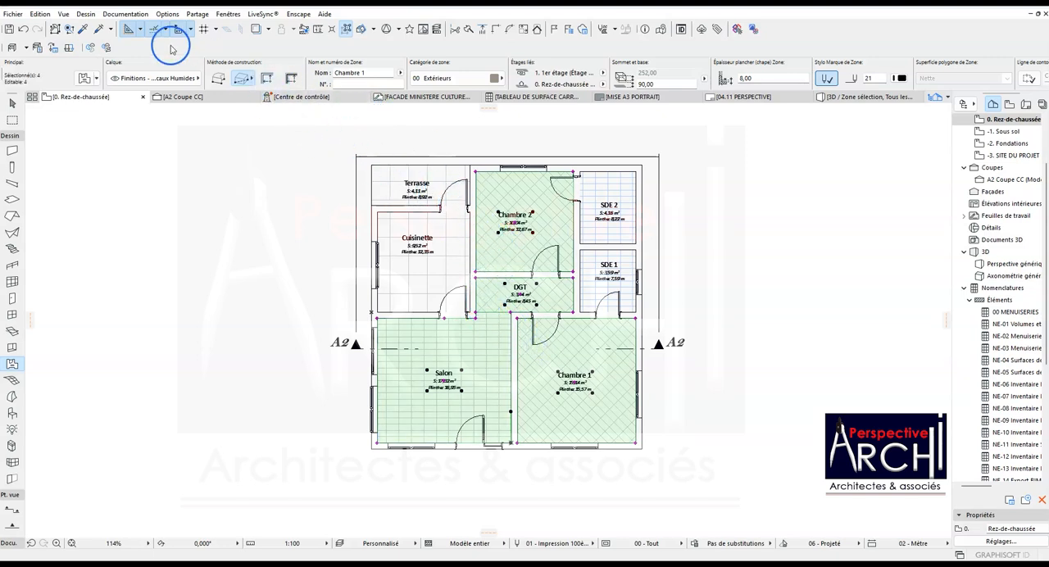
pyautogui.click(153, 78)
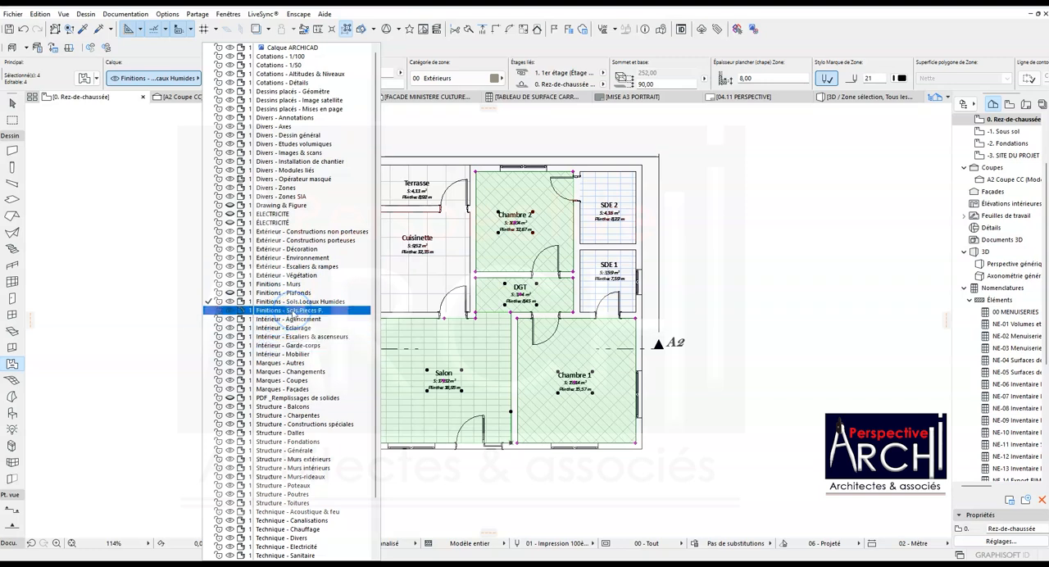
pyautogui.click(302, 312)
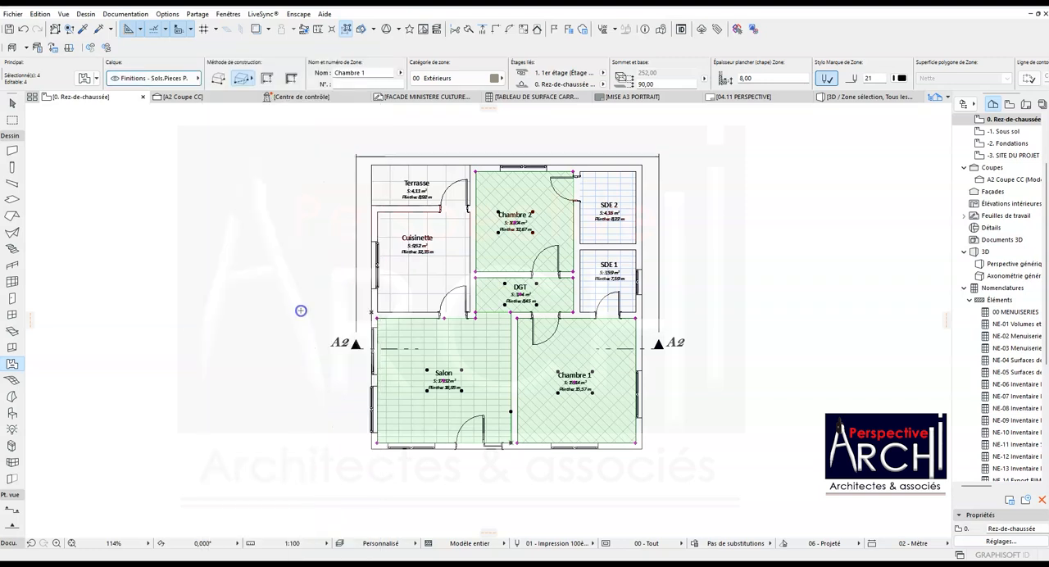
pyautogui.press('Escape')
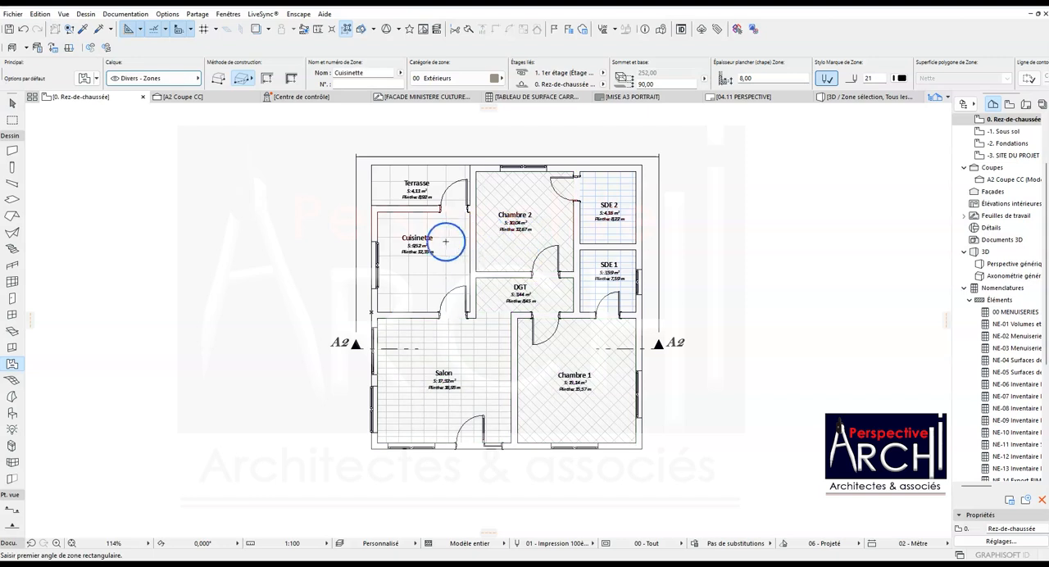
pyautogui.keyDown('shift'); pyautogui.click(418, 240); pyautogui.keyUp('shift')
pyautogui.keyDown('shift'); pyautogui.click(418, 187); pyautogui.keyUp('shift')
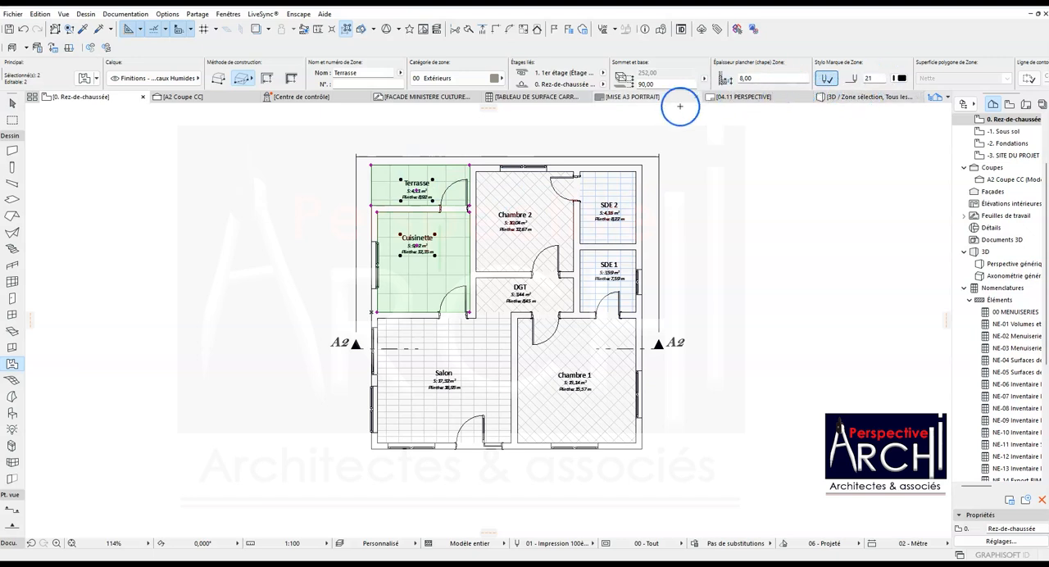
pyautogui.press('Escape')
# - Assign the Terrasse floor zone to the Finitions - Sols.Pieces P. layer
pyautogui.click(425, 184)
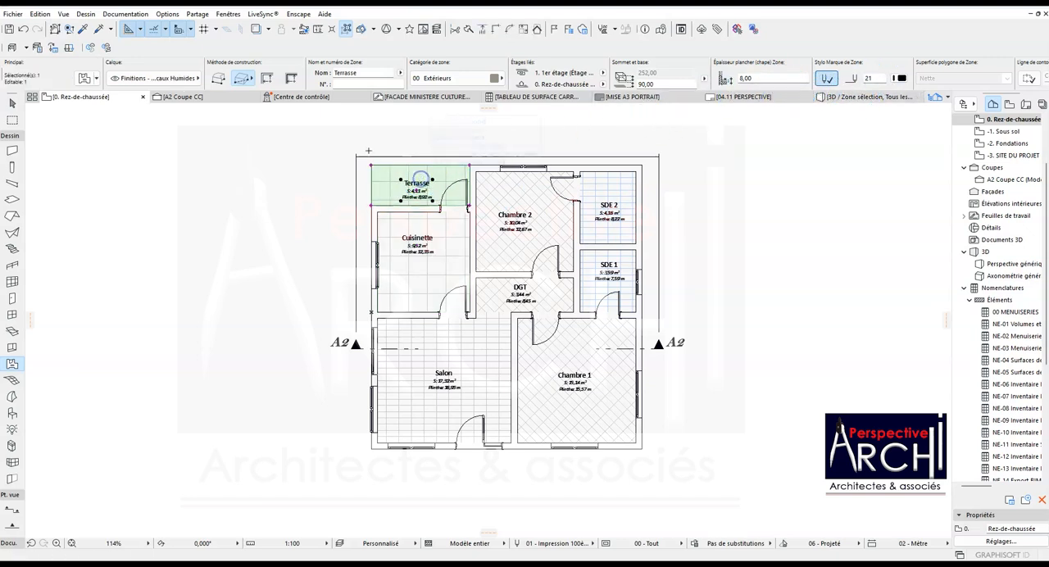
pyautogui.click(165, 78)
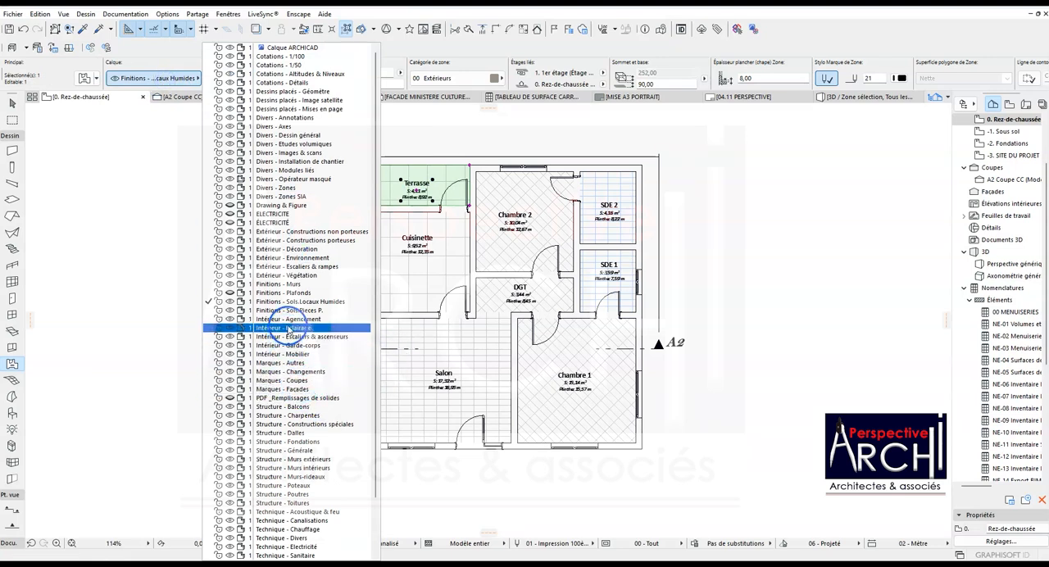
pyautogui.click(295, 310)
pyautogui.press('Escape')
# - Set both the contour line pen and the cover fill pen of the Cuisinette floor zone to 166
pyautogui.click(458, 241)
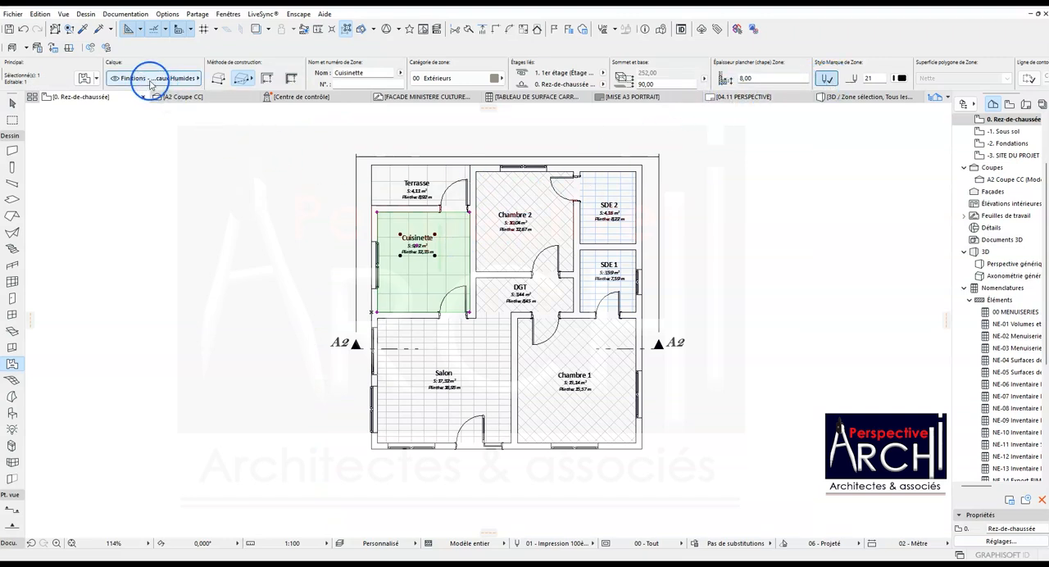
pyautogui.scroll(-3, 991, 83)
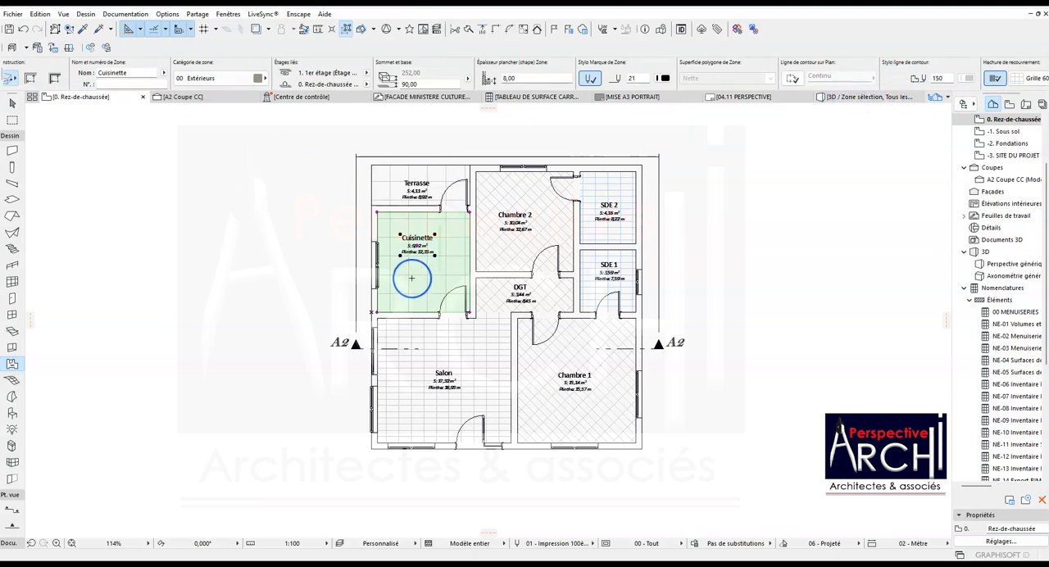
pyautogui.click(963, 79)
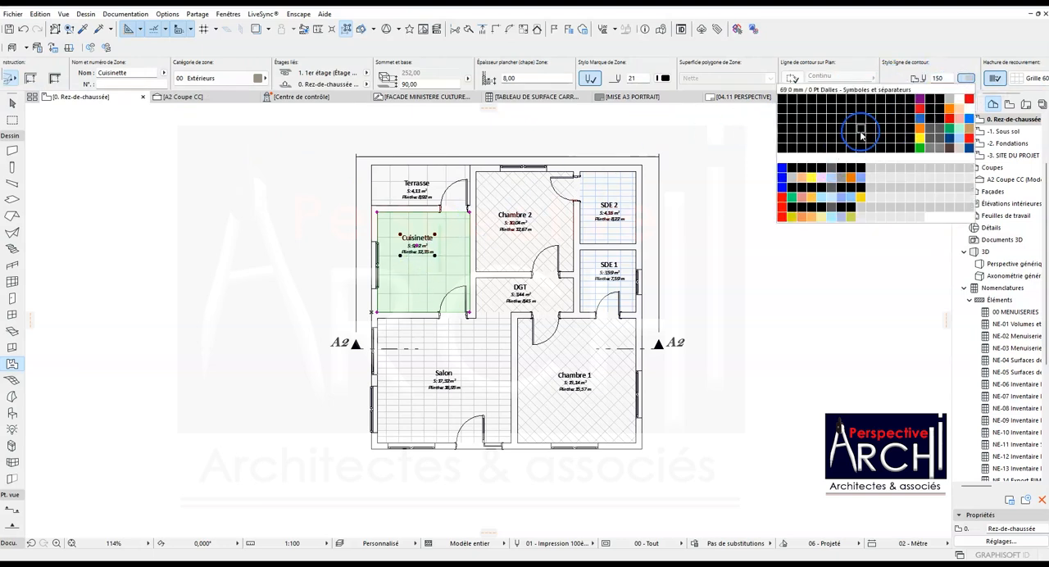
pyautogui.click(841, 174)
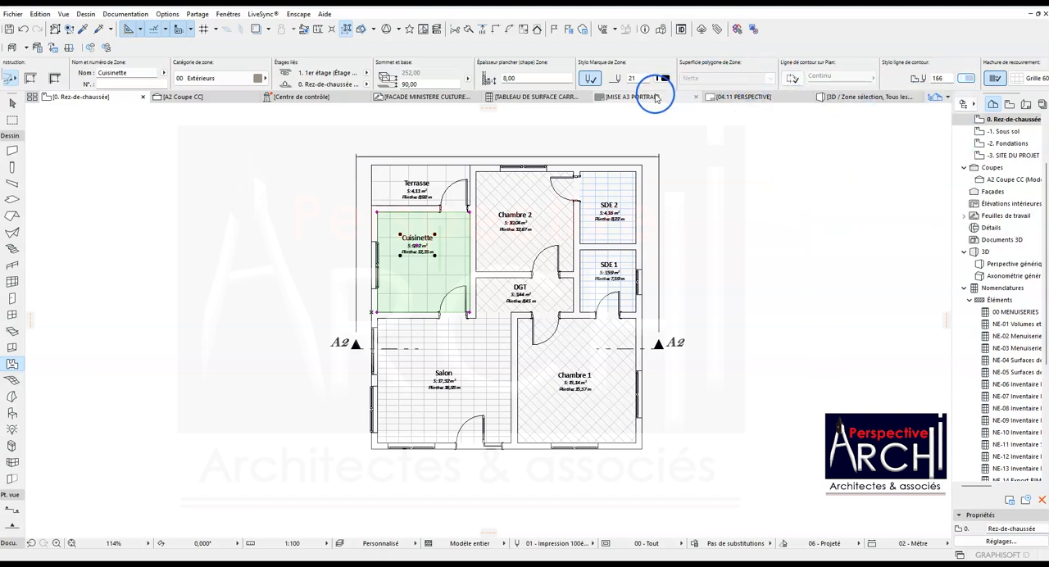
pyautogui.scroll(-5, 791, 74)
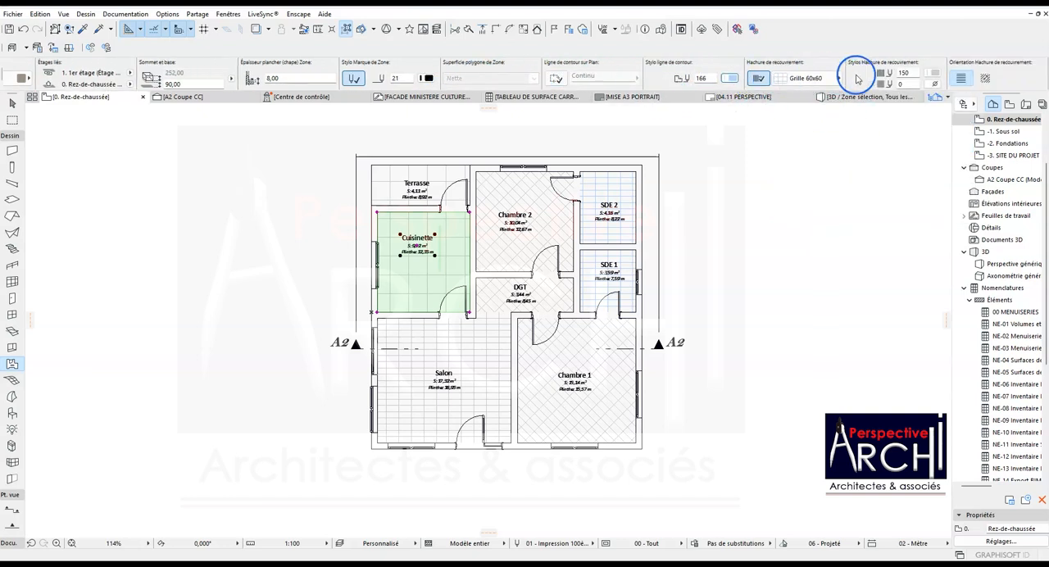
pyautogui.click(932, 73)
pyautogui.click(796, 169)
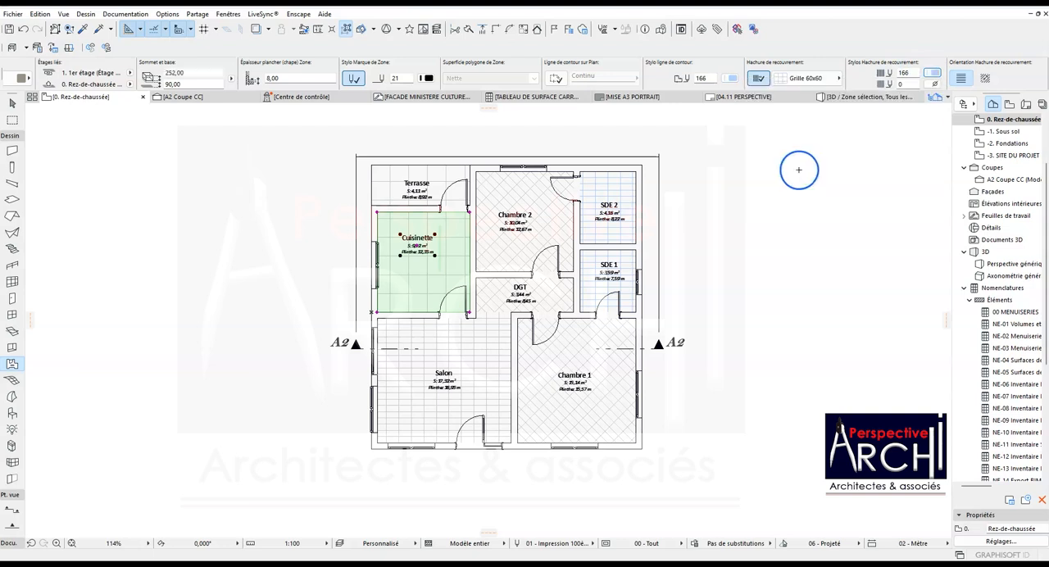
pyautogui.press('Escape')
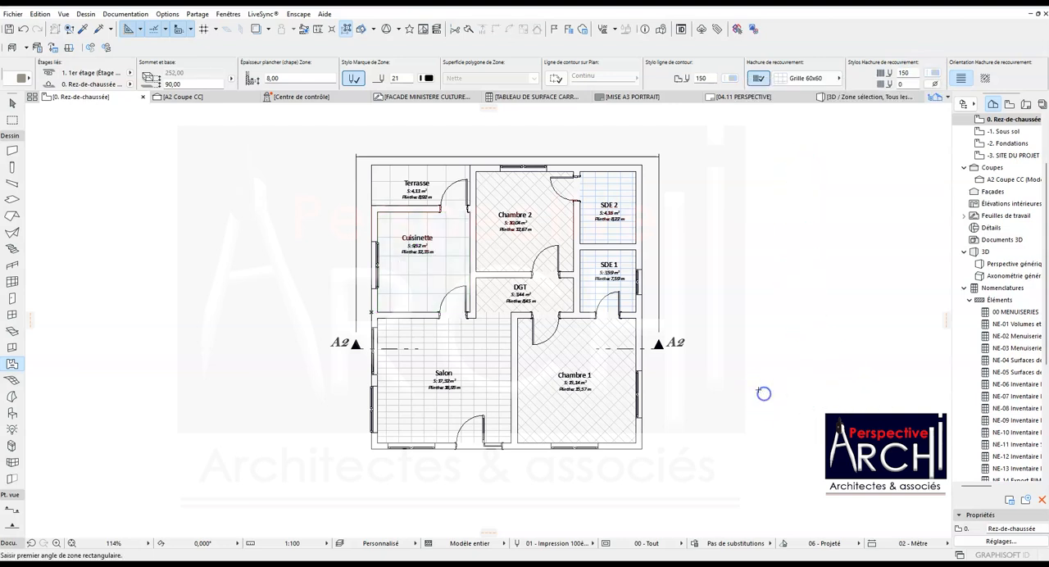
pyautogui.scroll(2, 386, 209)
pyautogui.scroll(1, 385, 209)
pyautogui.scroll(-2, 417, 205)
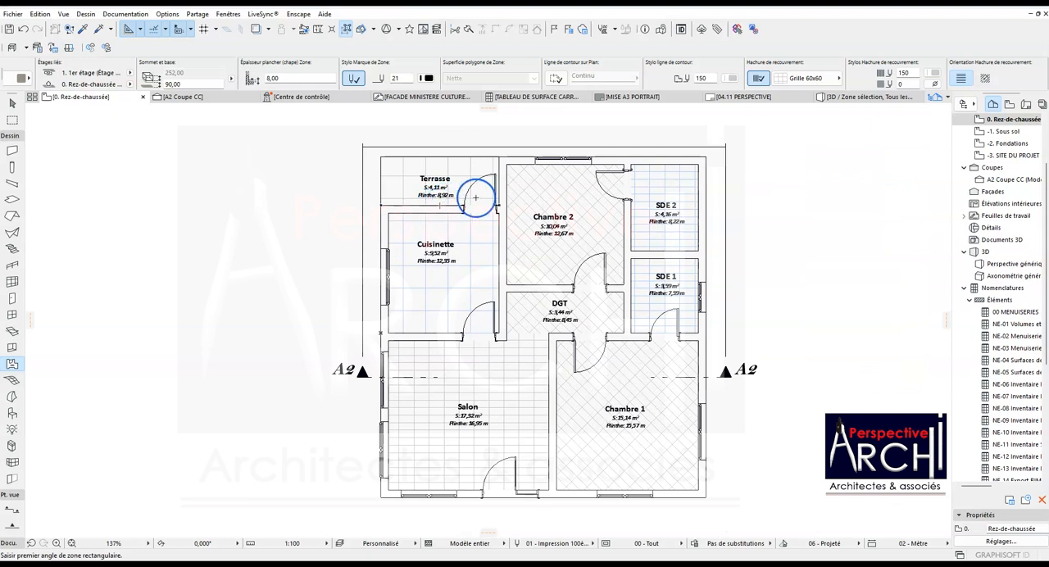
# - Retitle the tile area schedule "Tableau Carrelage 40 x 20"
pyautogui.scroll(-1, 479, 242)
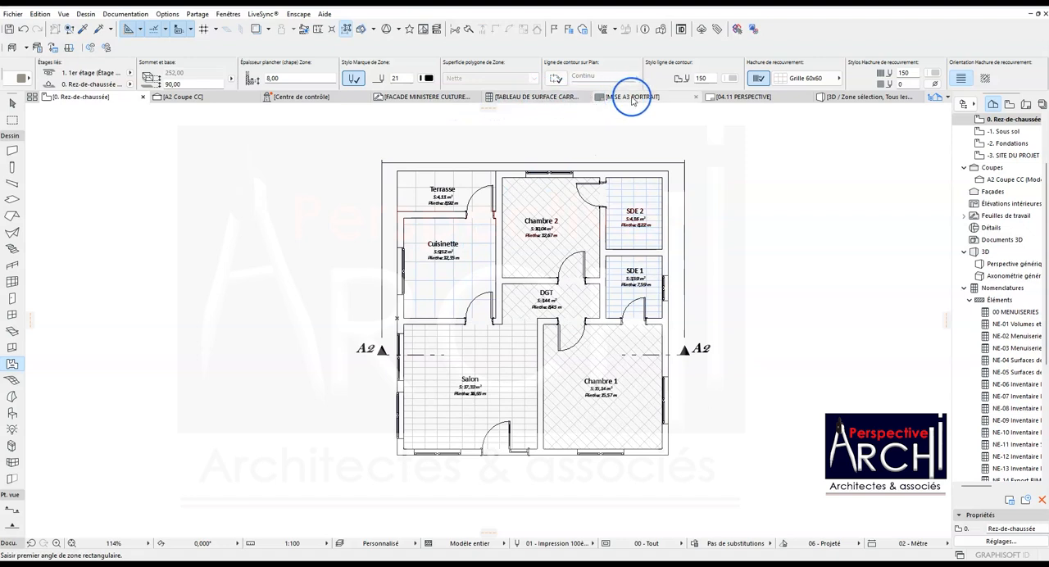
pyautogui.click(565, 96)
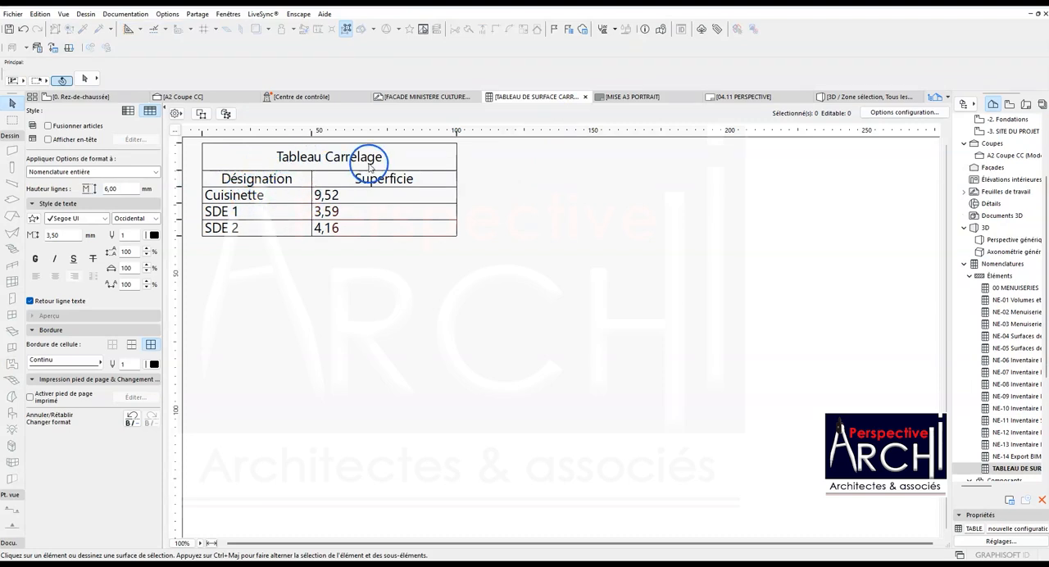
pyautogui.doubleClick(398, 151)
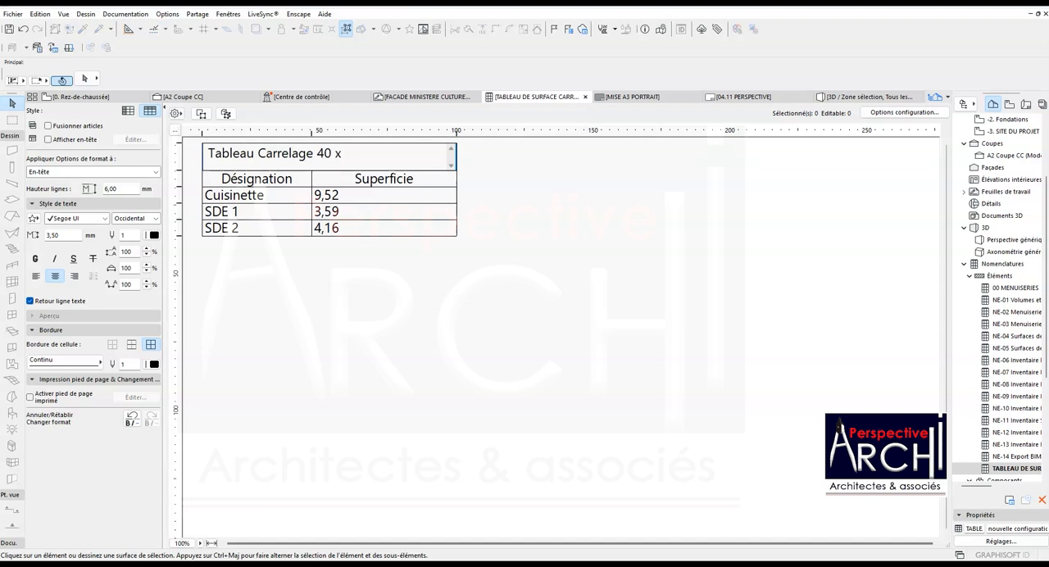
pyautogui.click(412, 328)
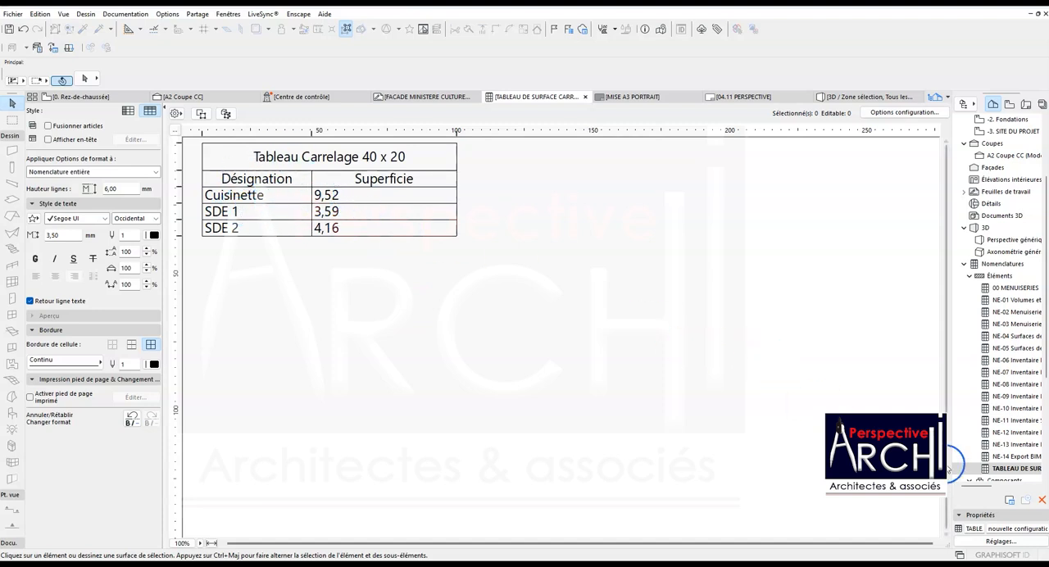
pyautogui.rightClick(1001, 470)
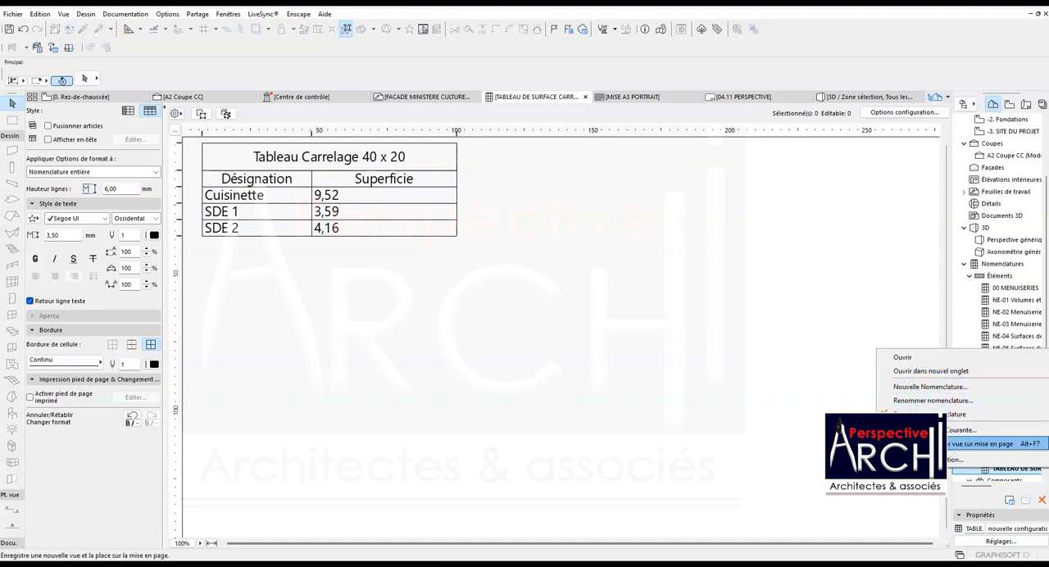
pyautogui.click(751, 368)
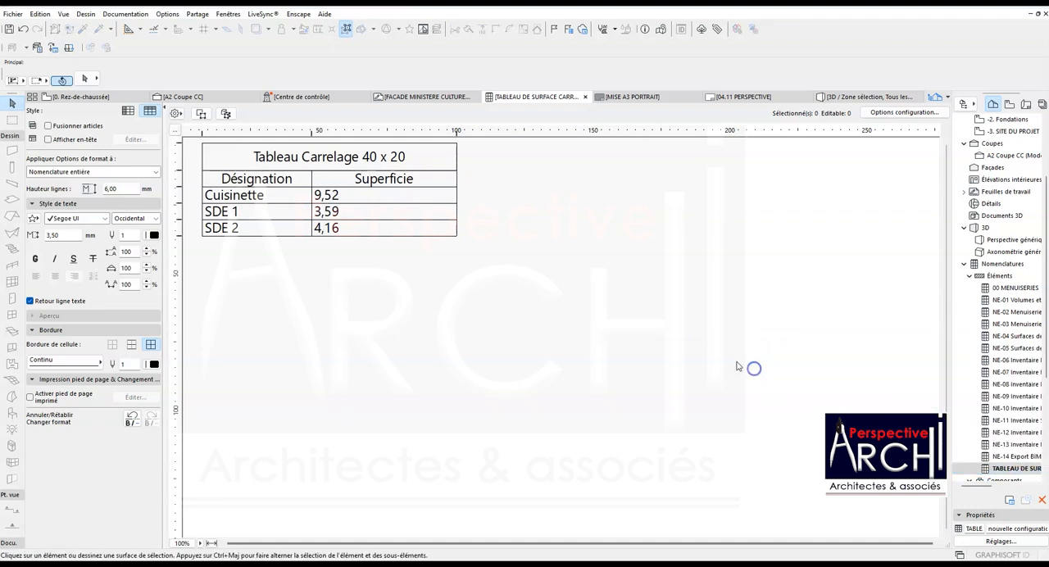
# - Change the cover fill of the Cuisinette floor zone on the ground-floor plan to Grille 40x20
pyautogui.click(86, 97)
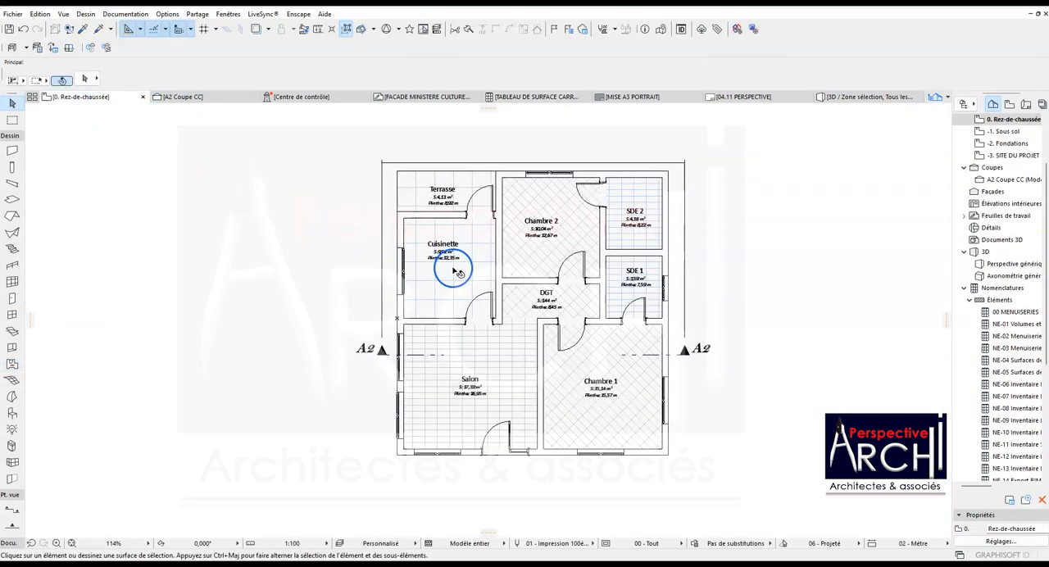
pyautogui.click(439, 256)
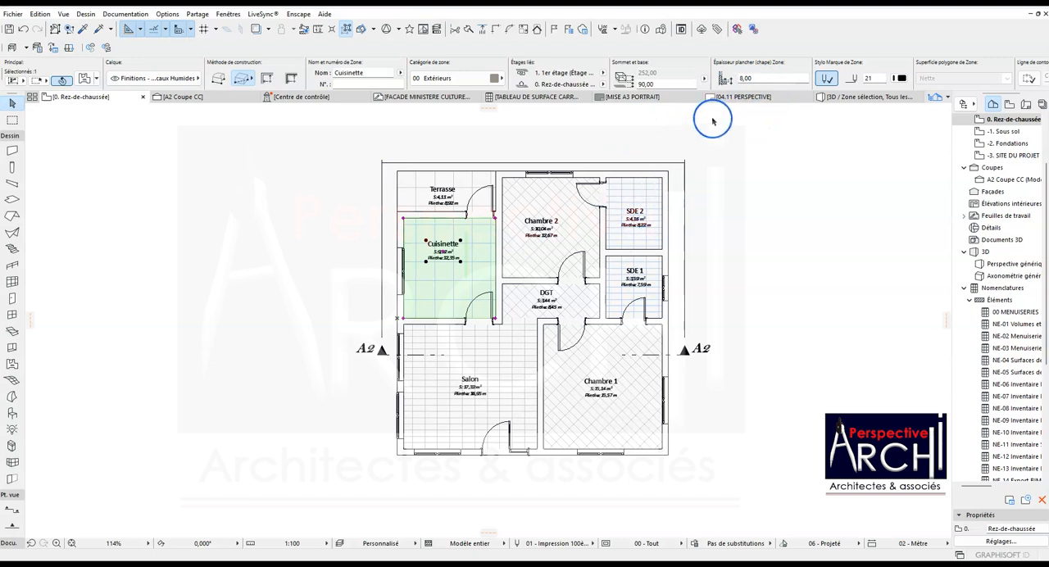
pyautogui.hscroll(3, 853, 80)
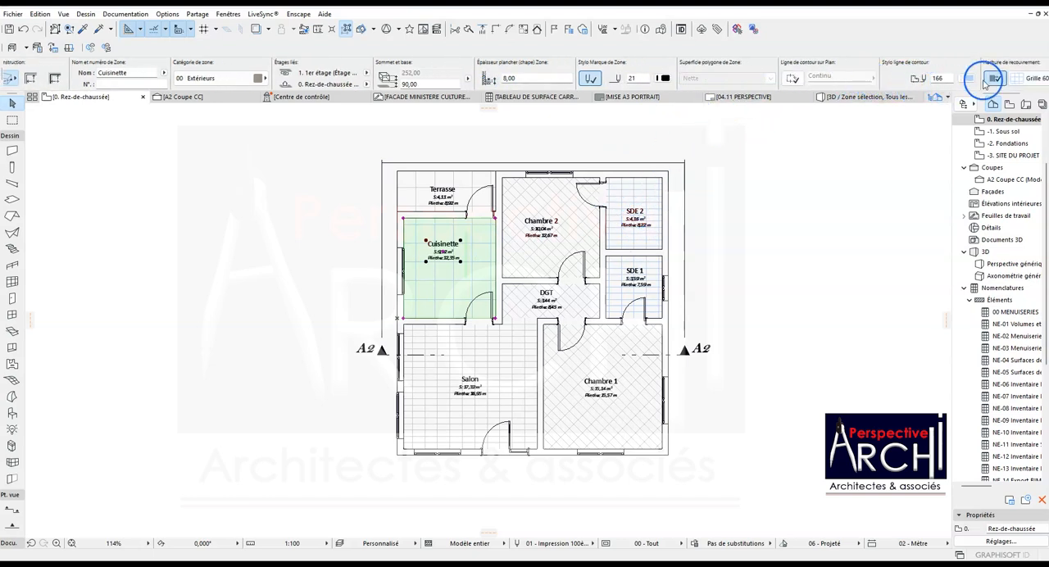
pyautogui.click(1010, 80)
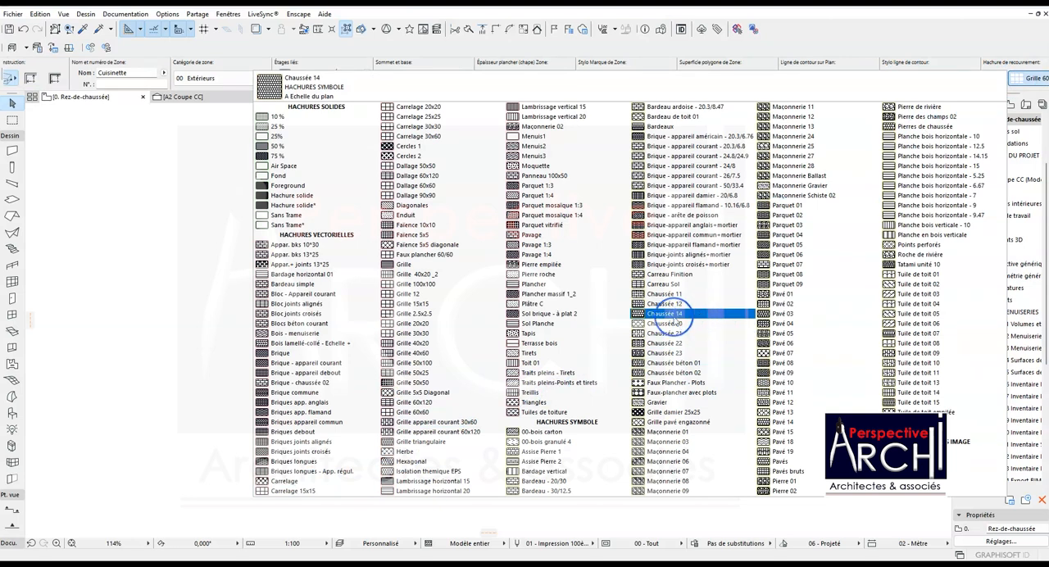
pyautogui.click(434, 344)
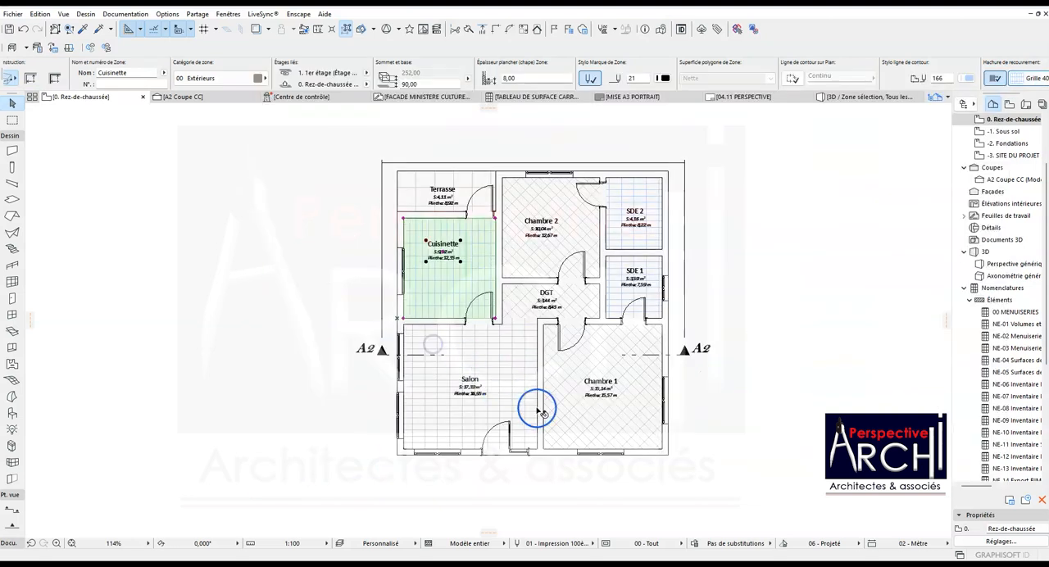
pyautogui.scroll(3, 443, 269)
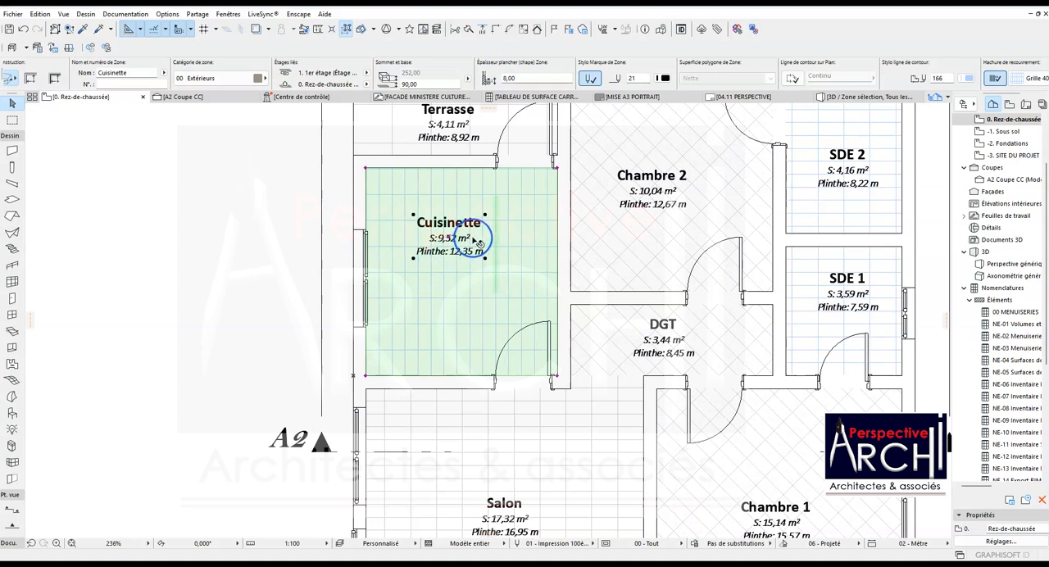
pyautogui.scroll(-3, 443, 225)
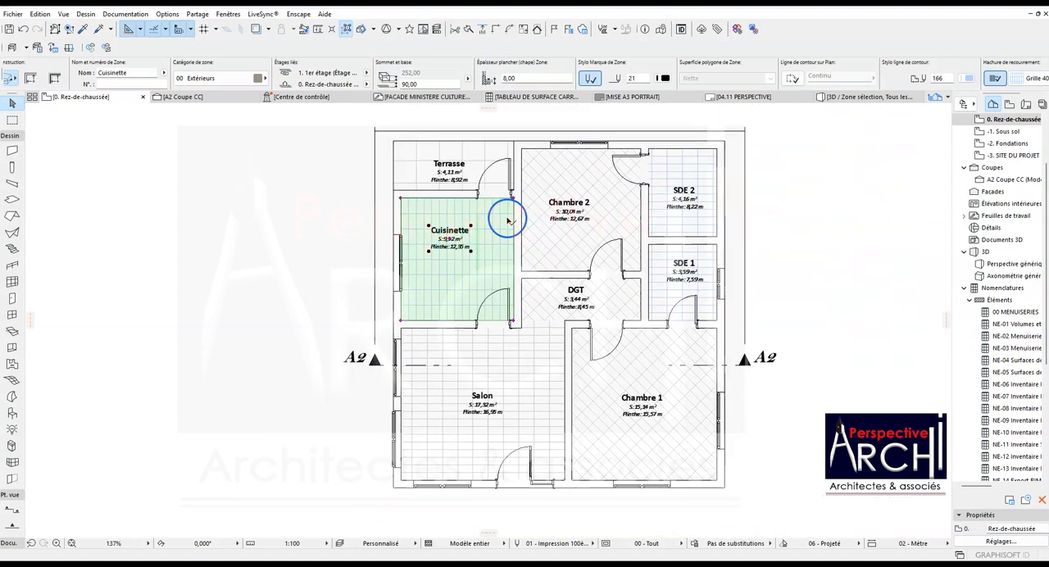
# - Give the Cuisinette zone's cover fill a custom origin inside the room and rotate its pattern by 90°
pyautogui.scroll(-4, 934, 72)
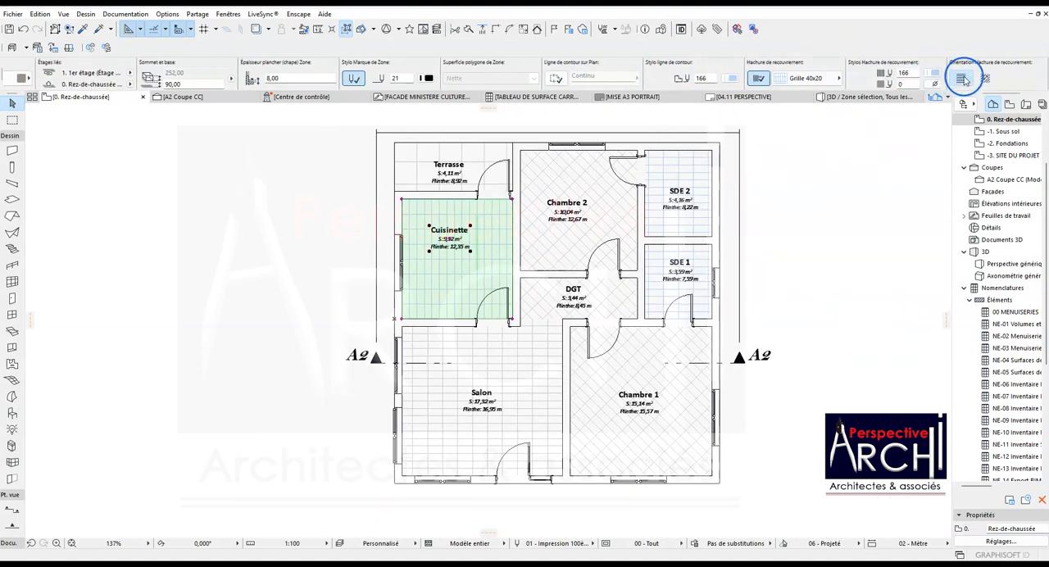
pyautogui.click(982, 78)
pyautogui.click(456, 259)
pyautogui.scroll(3, 459, 257)
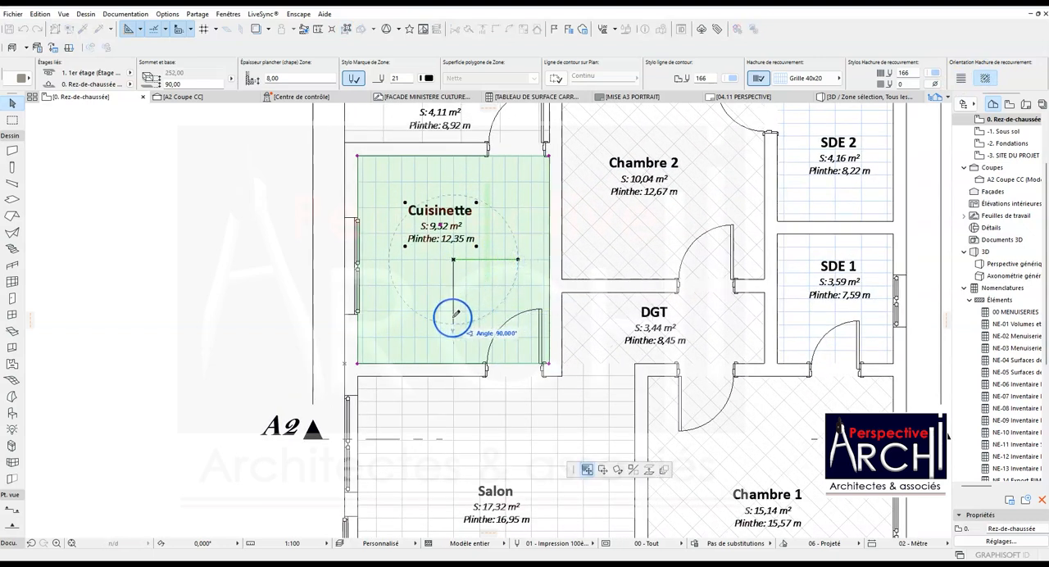
pyautogui.click(454, 314)
pyautogui.press('Escape')
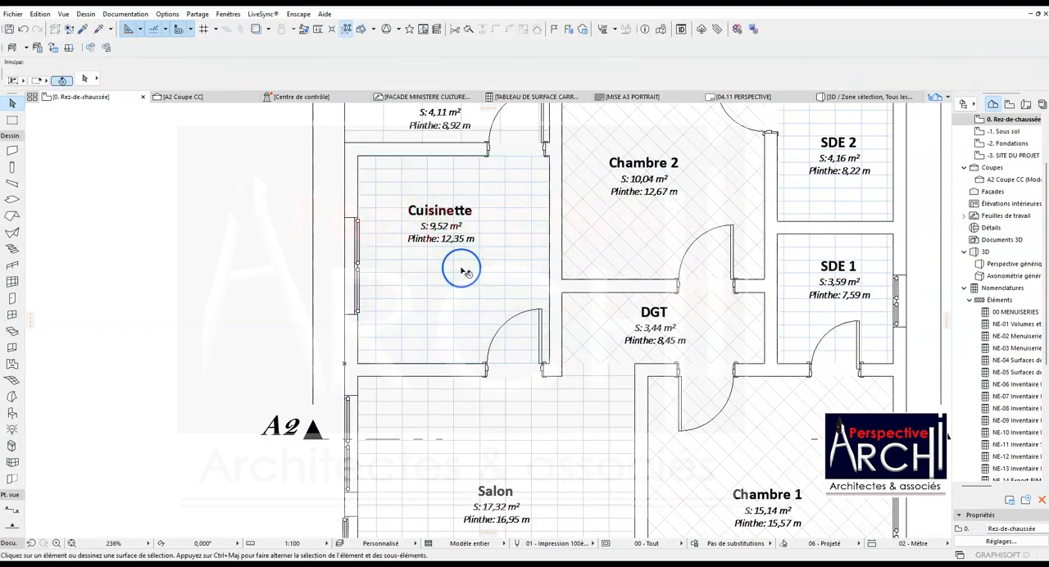
pyautogui.scroll(-3, 447, 250)
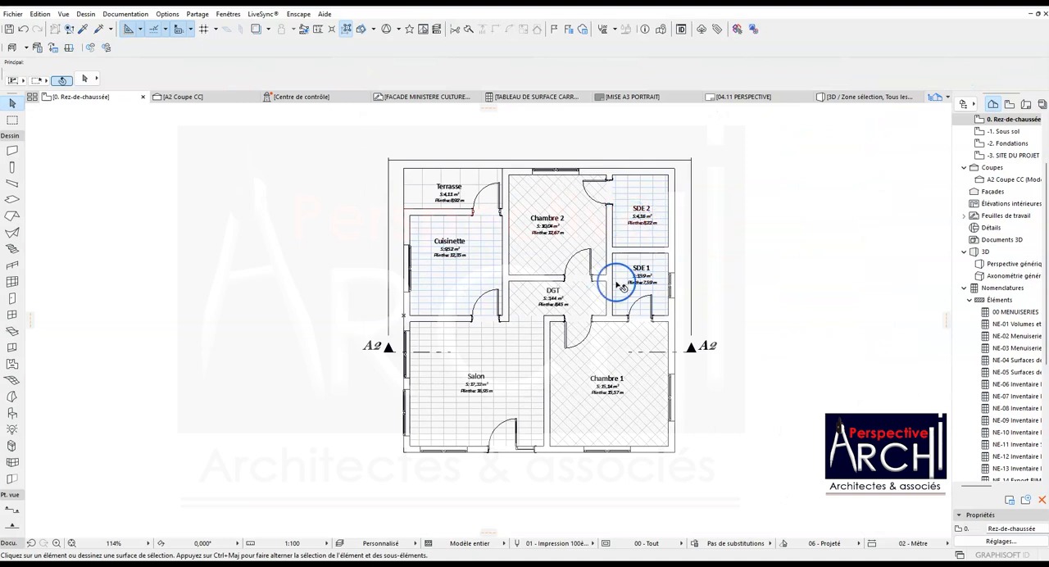
pyautogui.scroll(2, 631, 239)
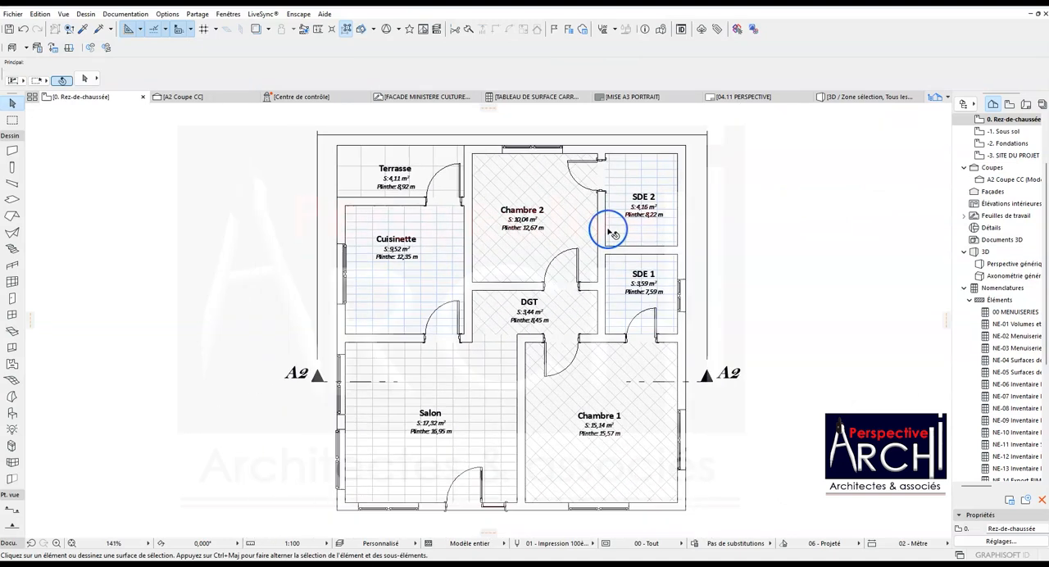
pyautogui.click(542, 256)
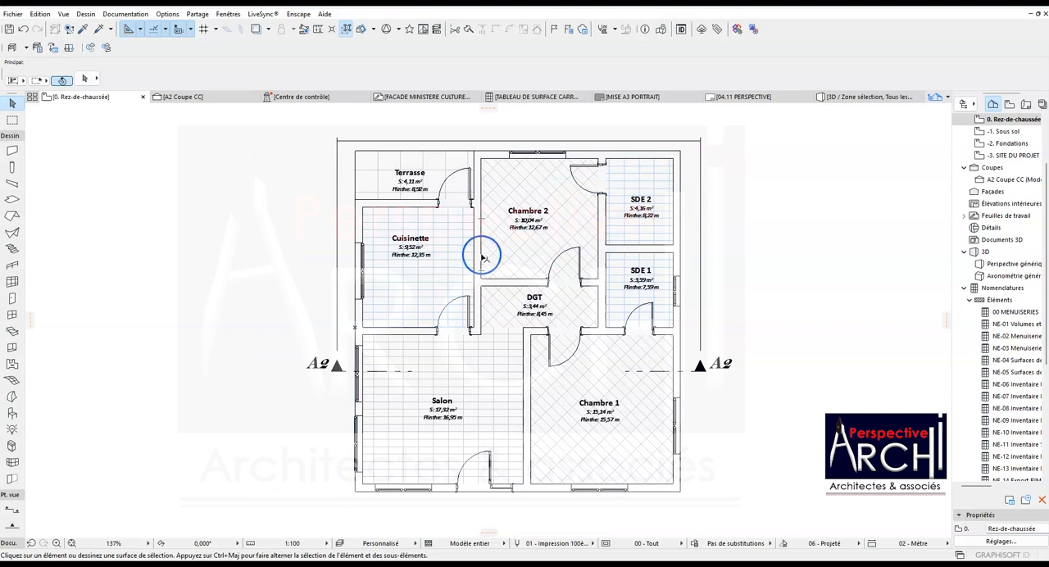
pyautogui.press('Tab')
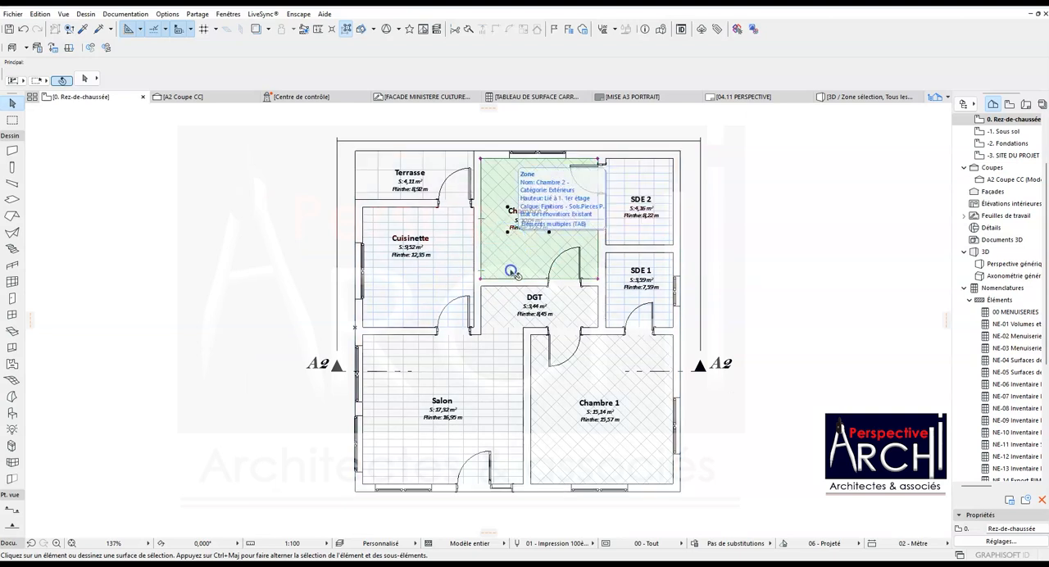
pyautogui.click(512, 272)
pyautogui.keyDown('shift'); pyautogui.click(505, 317); pyautogui.keyUp('shift')
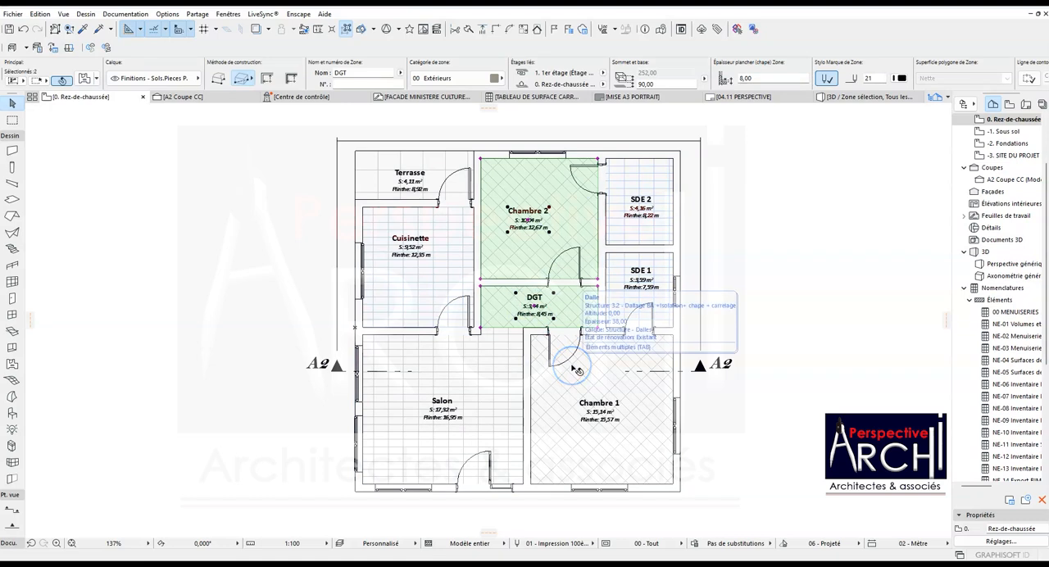
pyautogui.press('Escape')
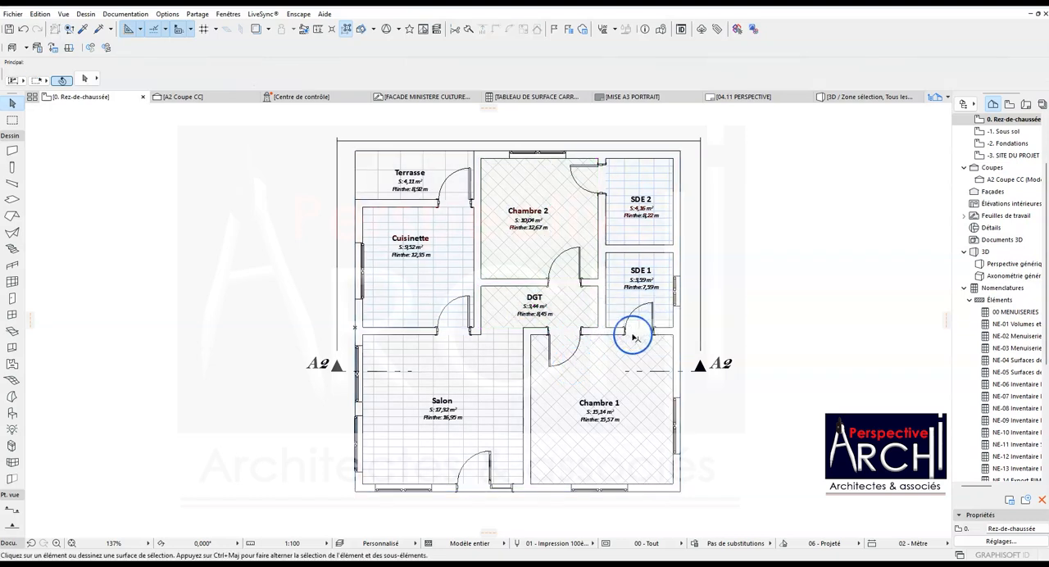
# - Create a schedule configuration with the ID "Carreaux 60 x60" by duplicating the TABLEAU DE SURFACE CARRELAGE configuration
pyautogui.scroll(-5, 1000, 410)
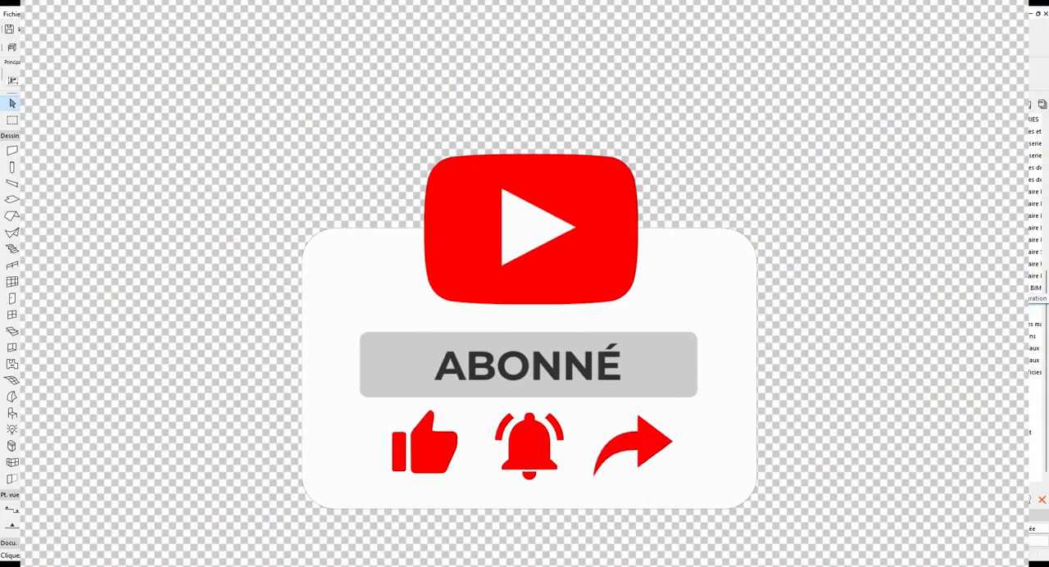
pyautogui.rightClick(1016, 300)
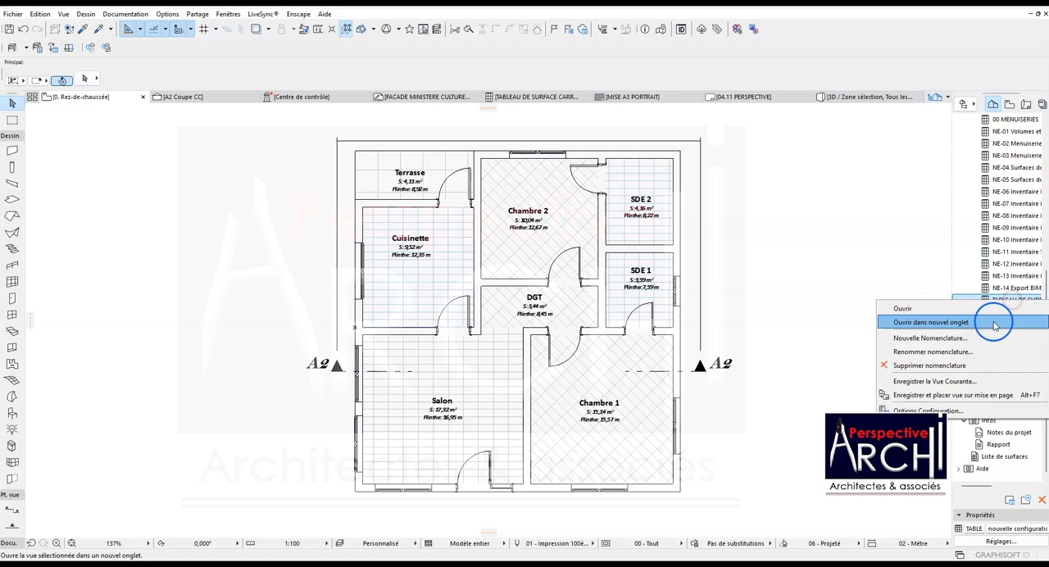
pyautogui.click(921, 340)
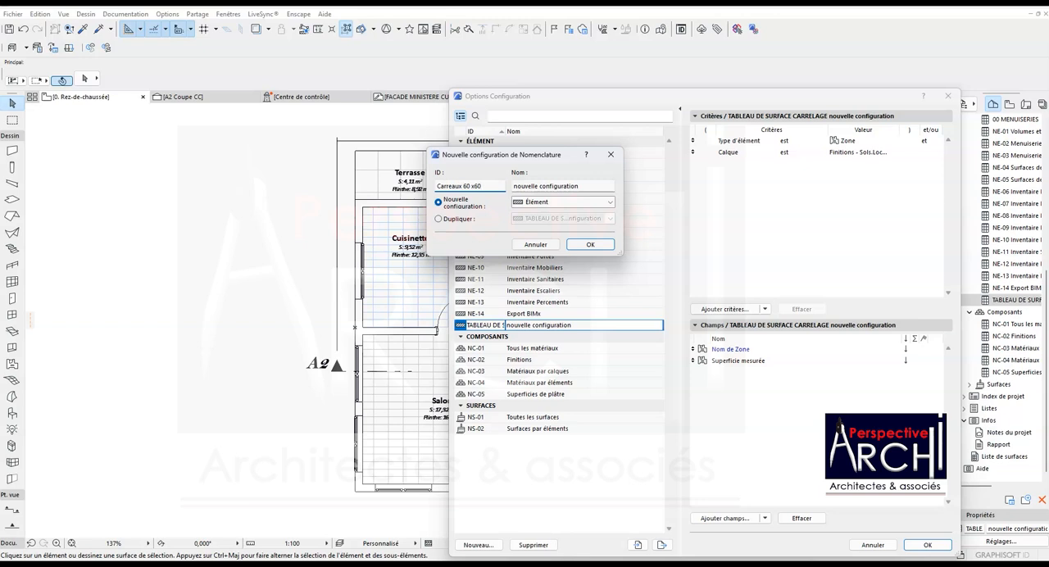
pyautogui.click(537, 202)
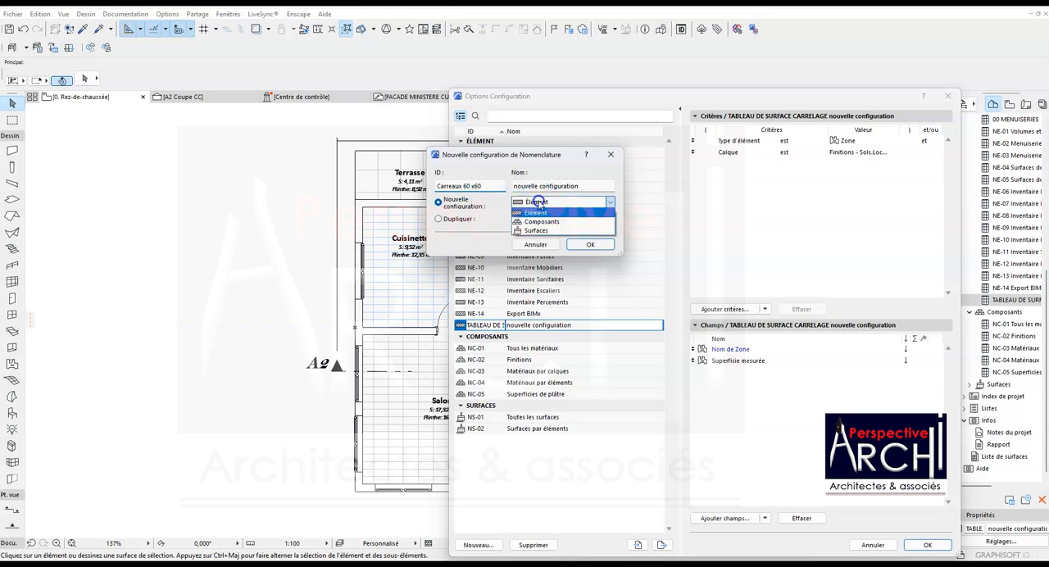
pyautogui.click(538, 203)
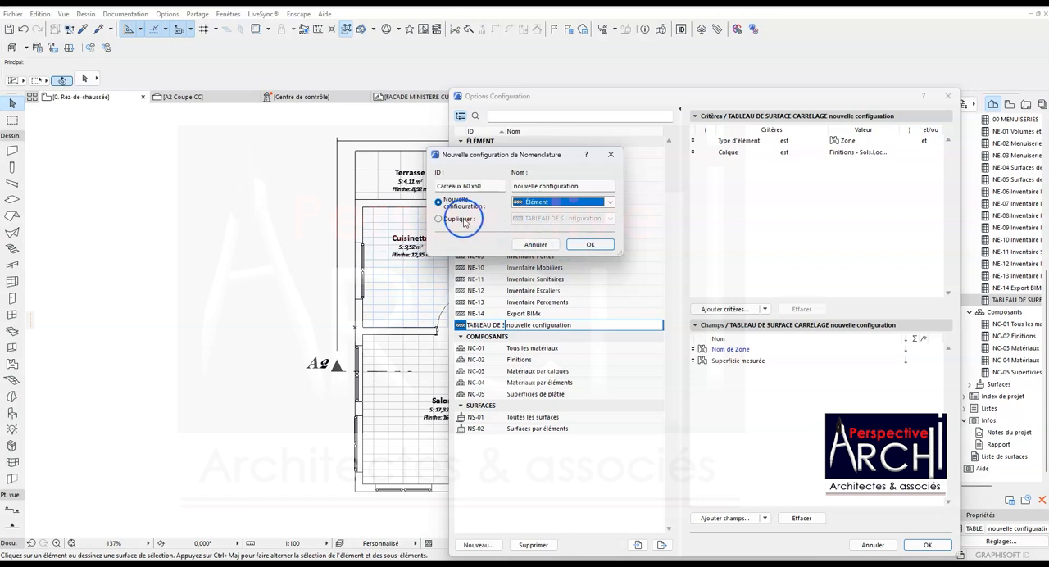
pyautogui.click(527, 206)
pyautogui.click(525, 210)
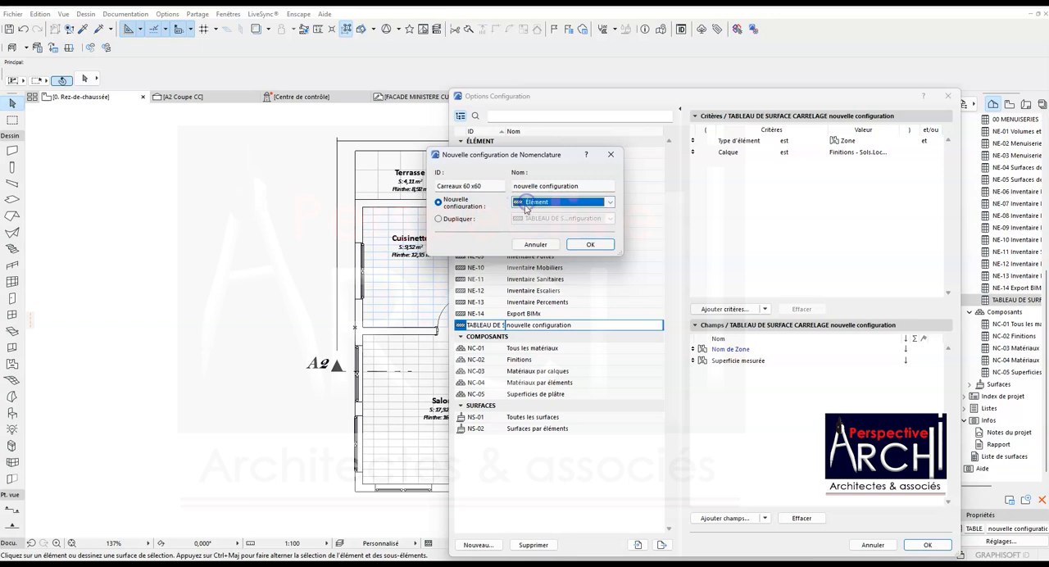
pyautogui.click(439, 218)
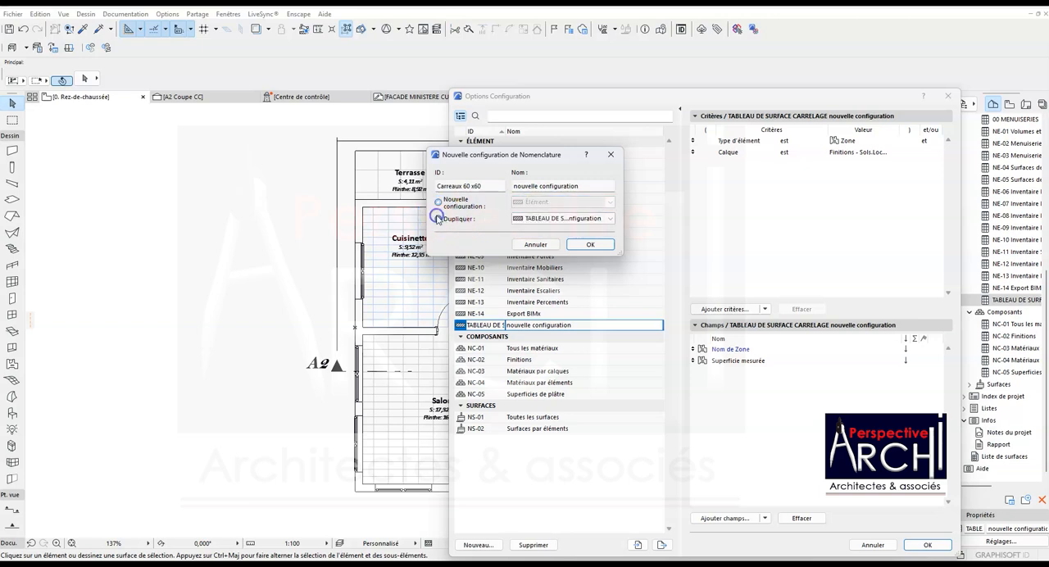
pyautogui.click(549, 221)
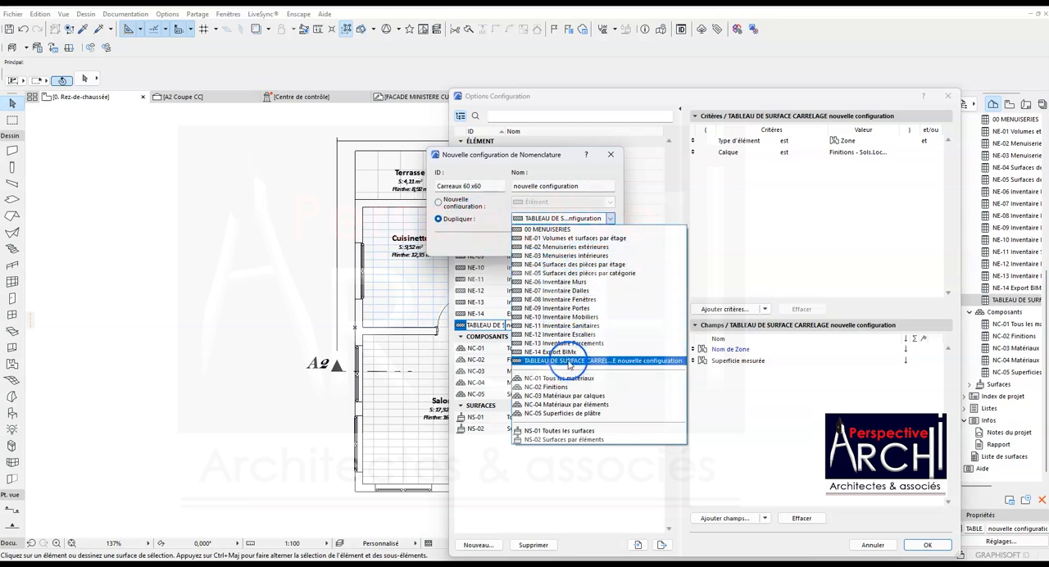
pyautogui.click(569, 362)
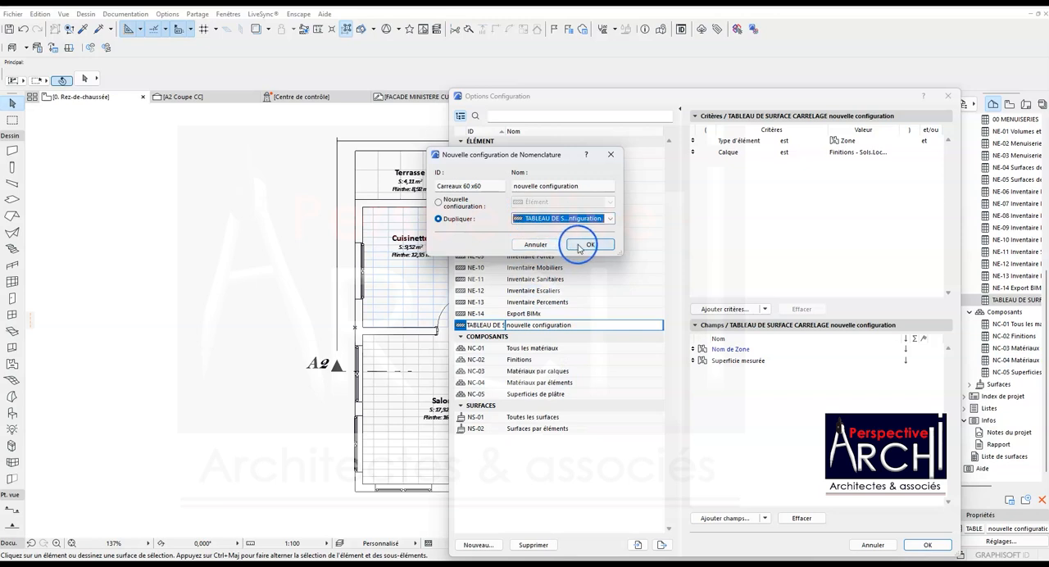
pyautogui.click(602, 238)
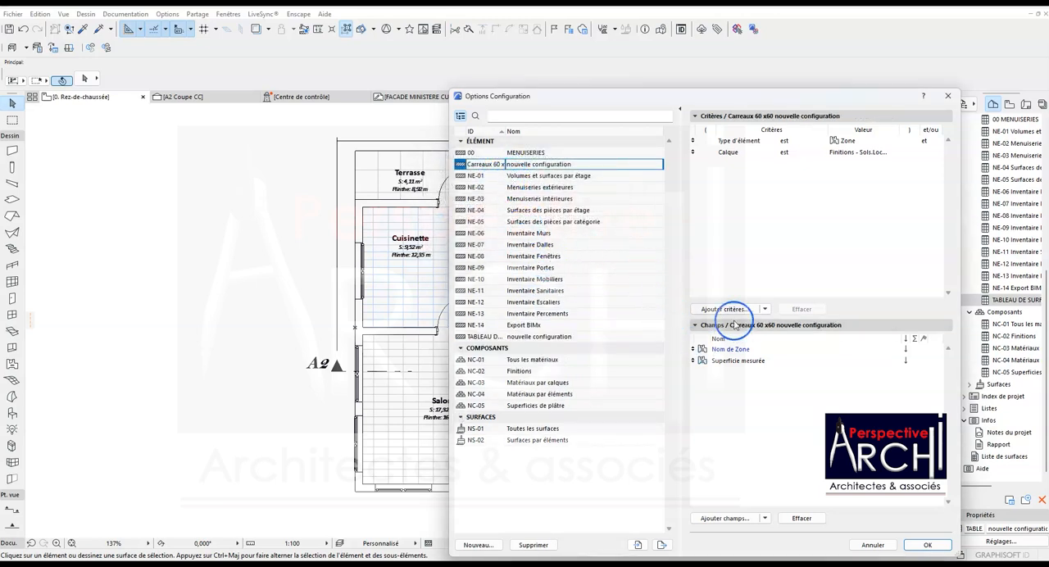
# - Set the layer criterion of the Carreaux 60 x60 schedule to Finitions - Sols.Pieces P
pyautogui.click(854, 153)
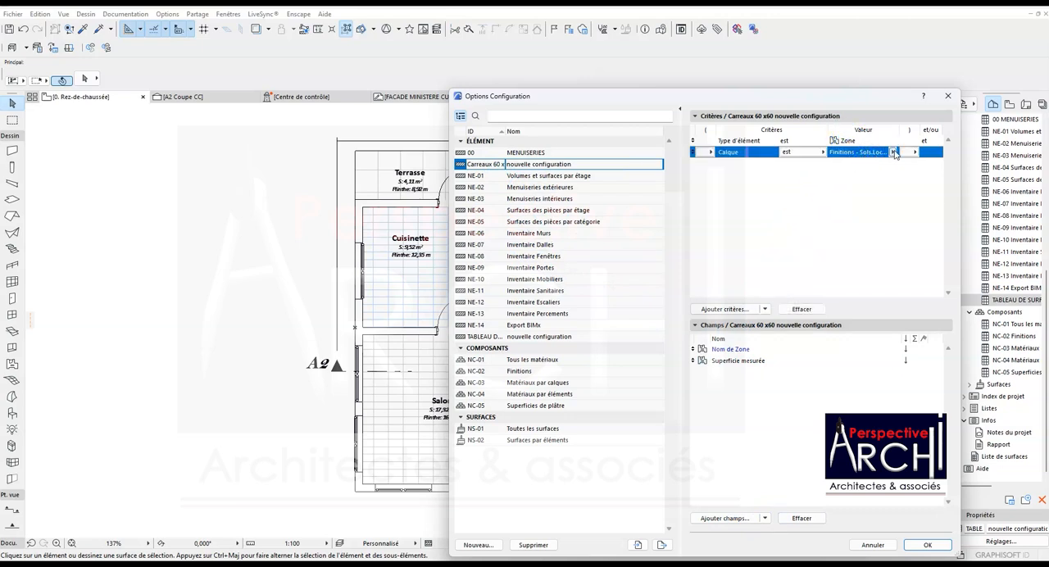
pyautogui.click(894, 153)
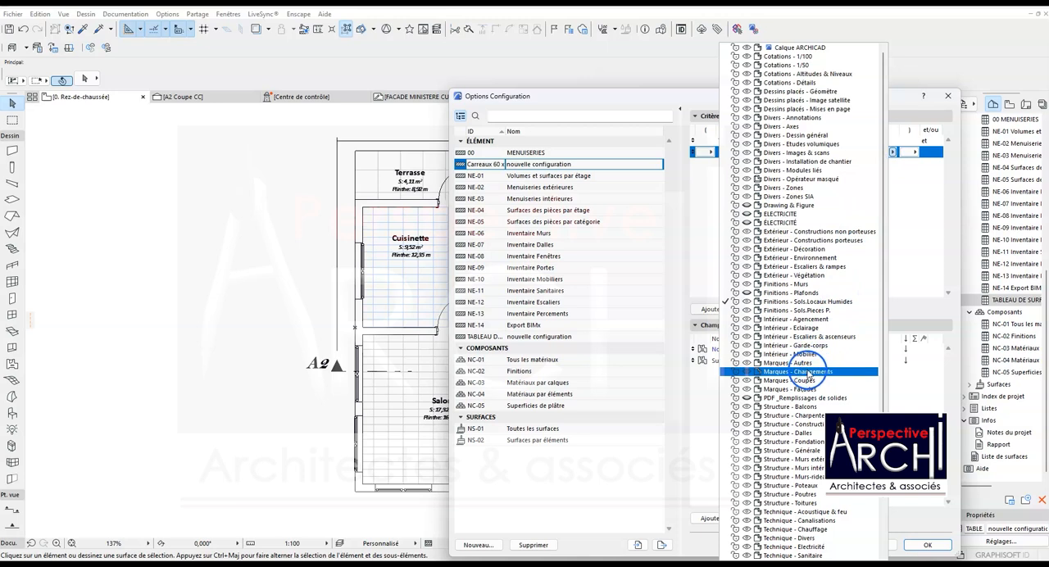
pyautogui.click(790, 310)
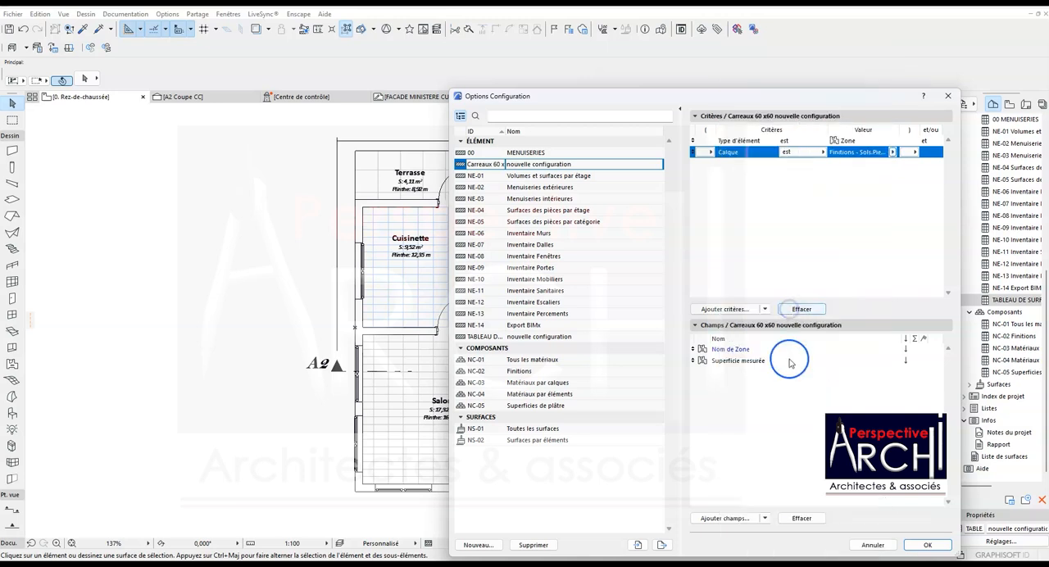
# - Apply the configuration changes and open the Carreaux 60 x60 schedule
pyautogui.click(928, 545)
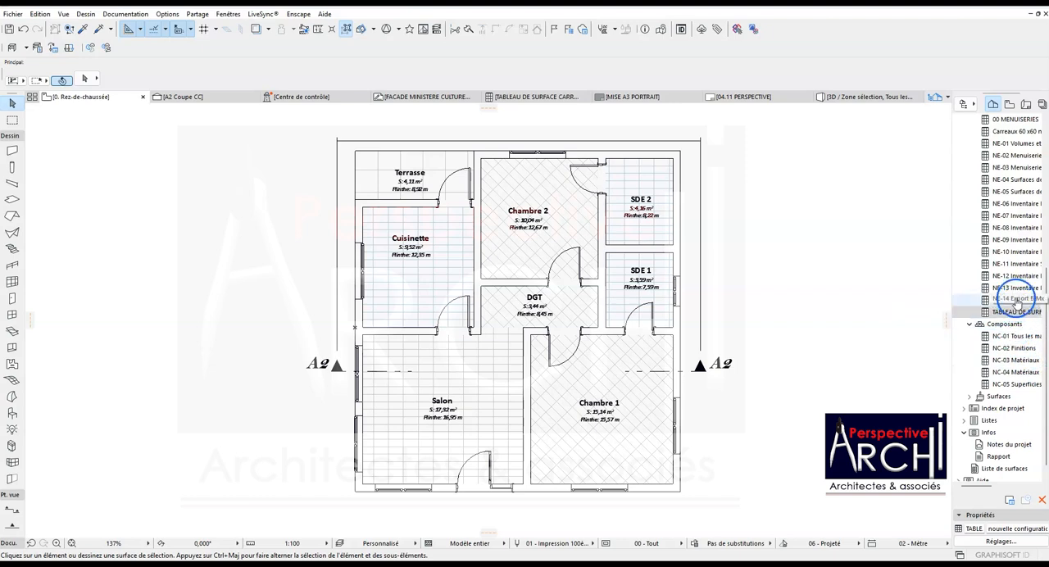
pyautogui.scroll(1, 1016, 299)
pyautogui.doubleClick(1014, 167)
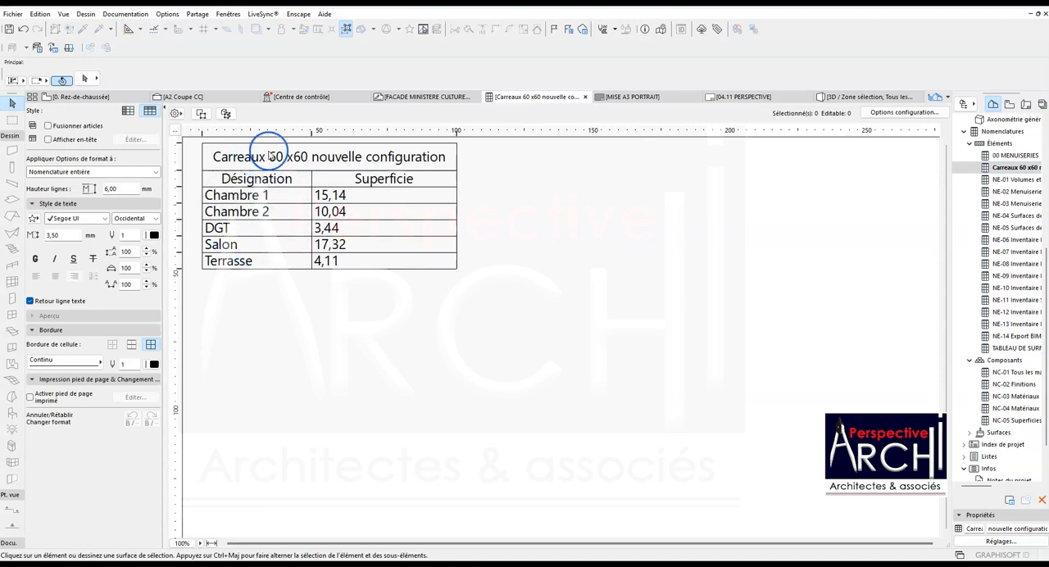
# - Shorten the schedule's header title to "Carreaux 60 x60" by removing the words "nouvelle configuration"
pyautogui.doubleClick(391, 154)
pyautogui.moveTo(441, 153); pyautogui.dragTo(318, 153)
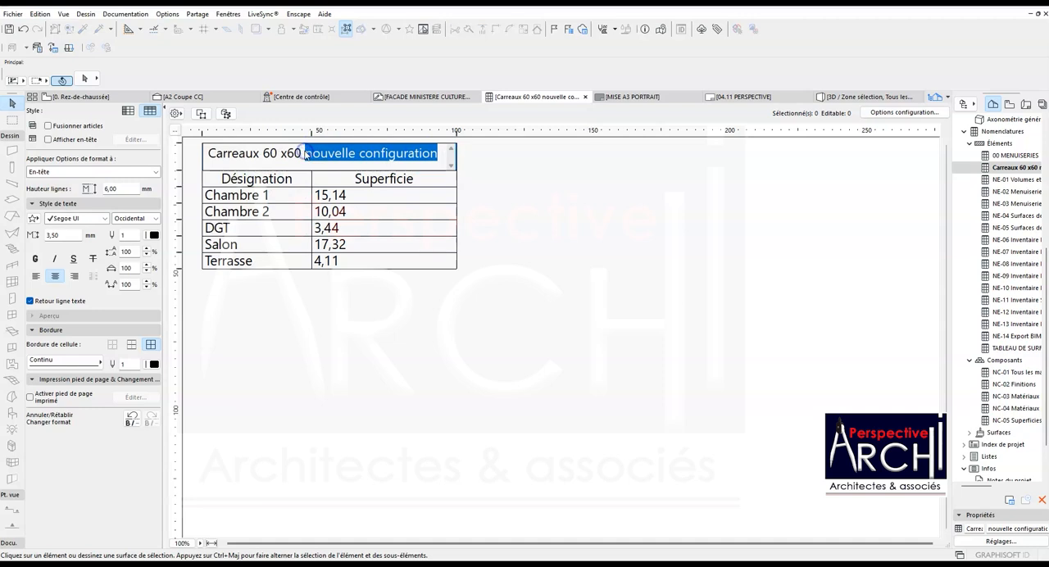
pyautogui.press('BackSpace')
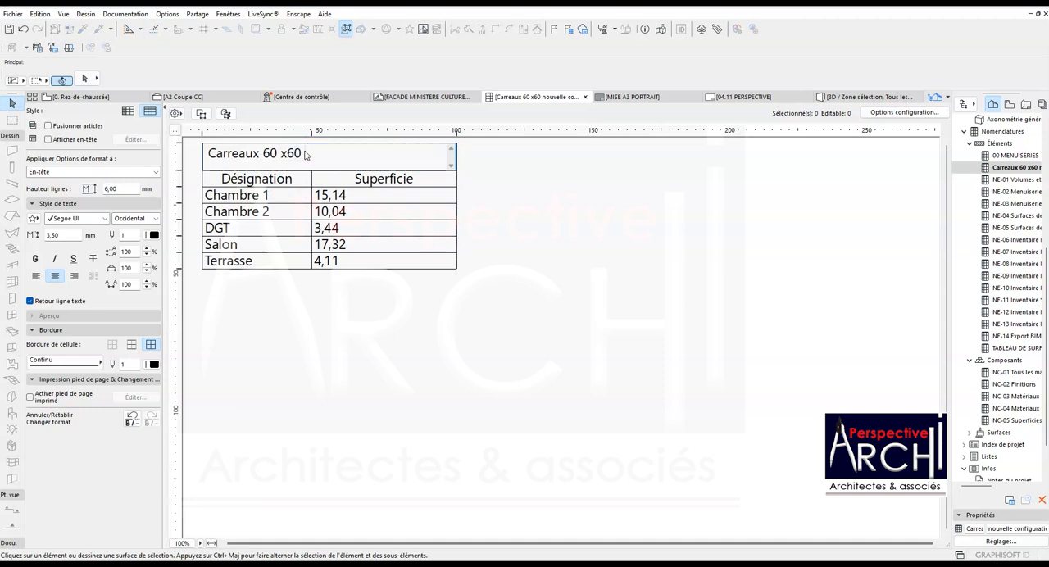
pyautogui.click(316, 314)
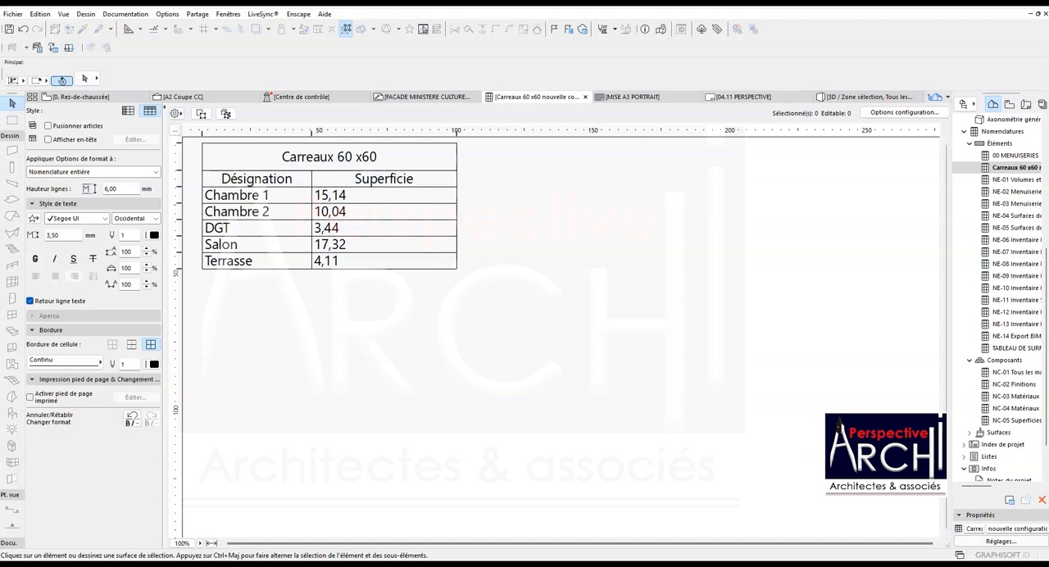
# - Create a schedule configuration with the ID "Faux Plafond" by duplicating the TABLEAU DE SURFACE CARRELAGE configuration
pyautogui.scroll(-3, 1045, 420)
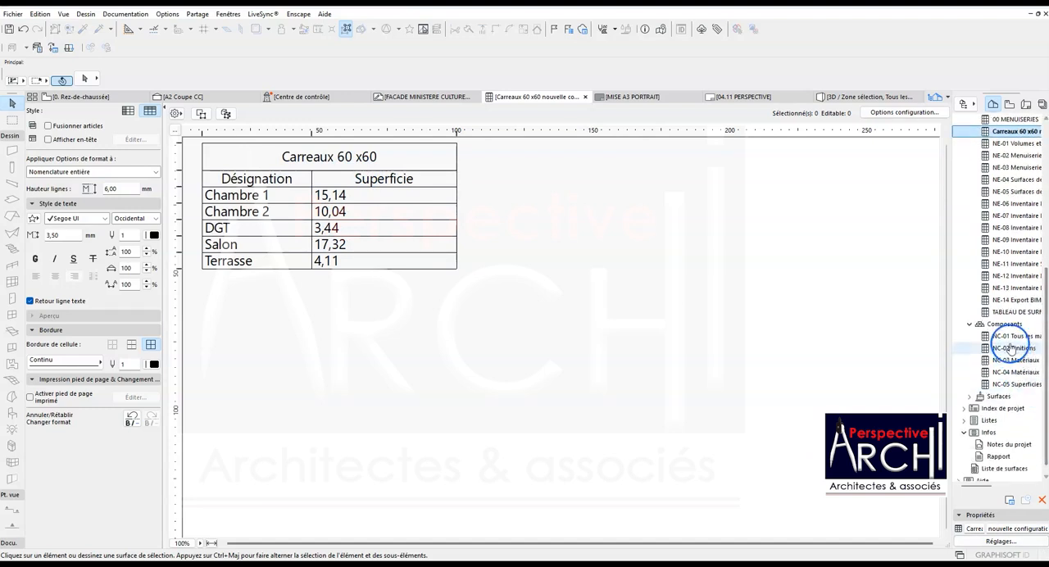
pyautogui.doubleClick(1016, 312)
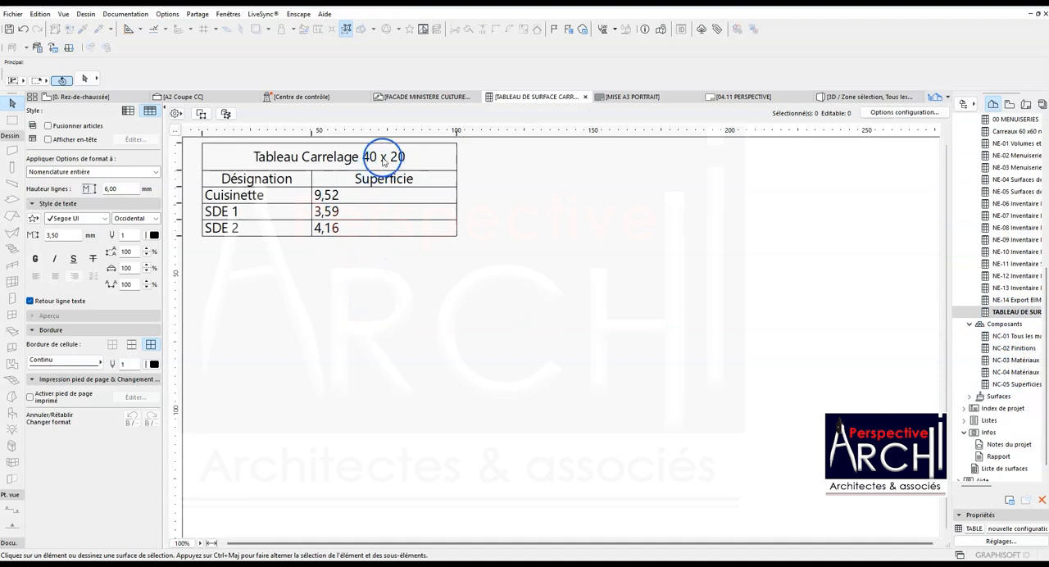
pyautogui.rightClick(1035, 317)
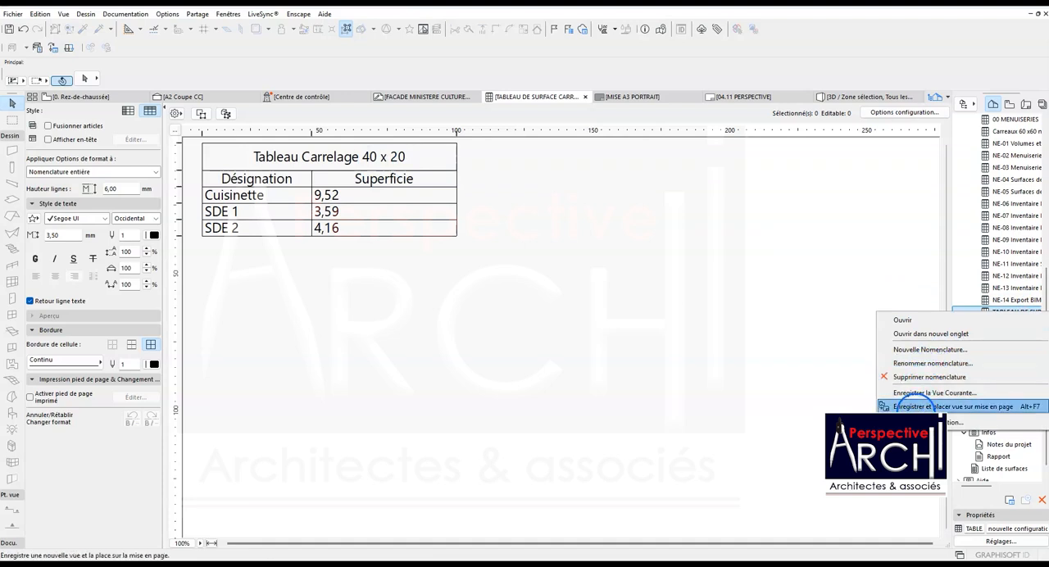
pyautogui.click(921, 364)
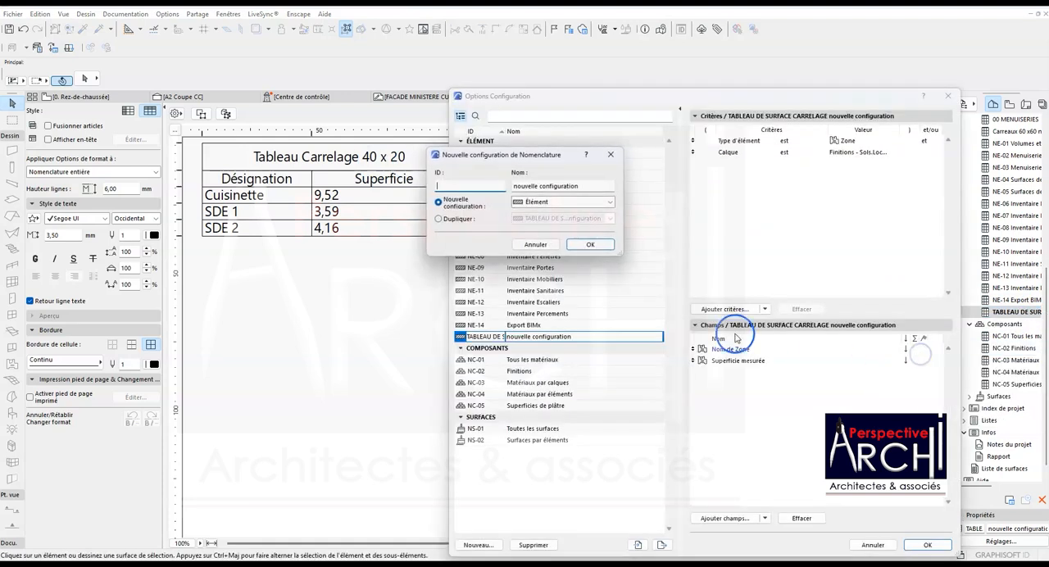
pyautogui.click(460, 184)
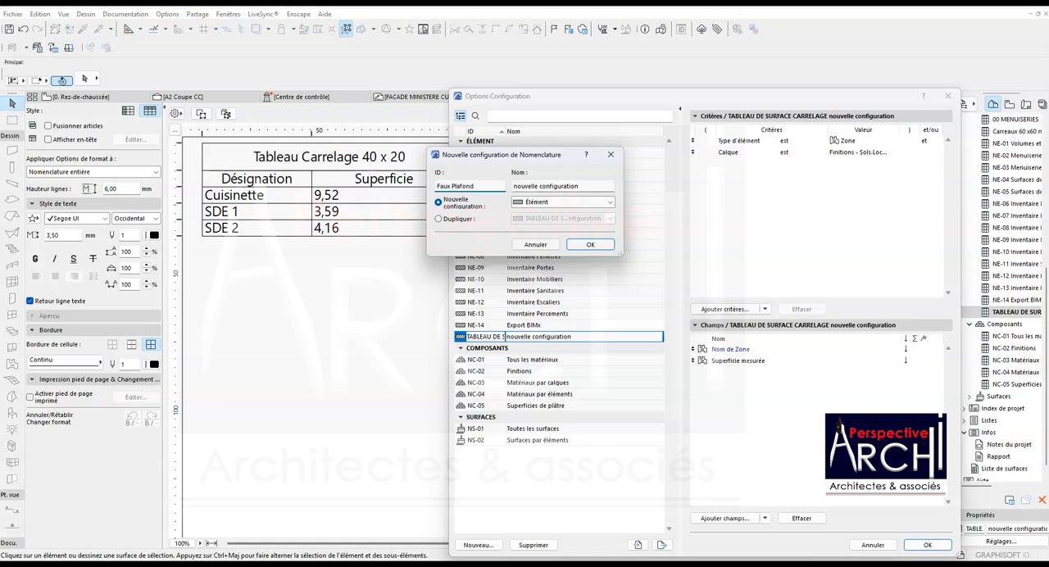
pyautogui.click(439, 220)
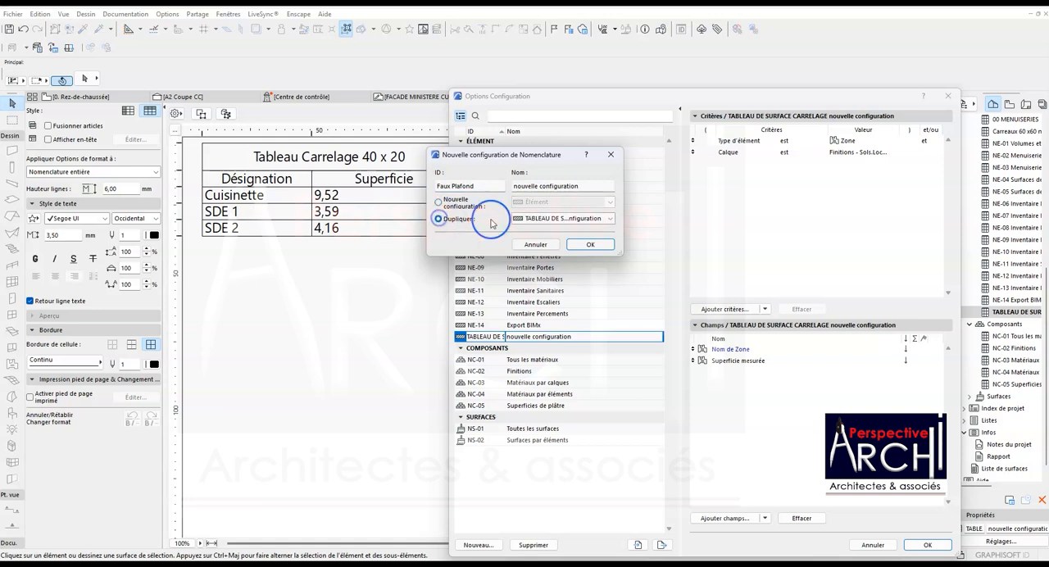
pyautogui.click(573, 244)
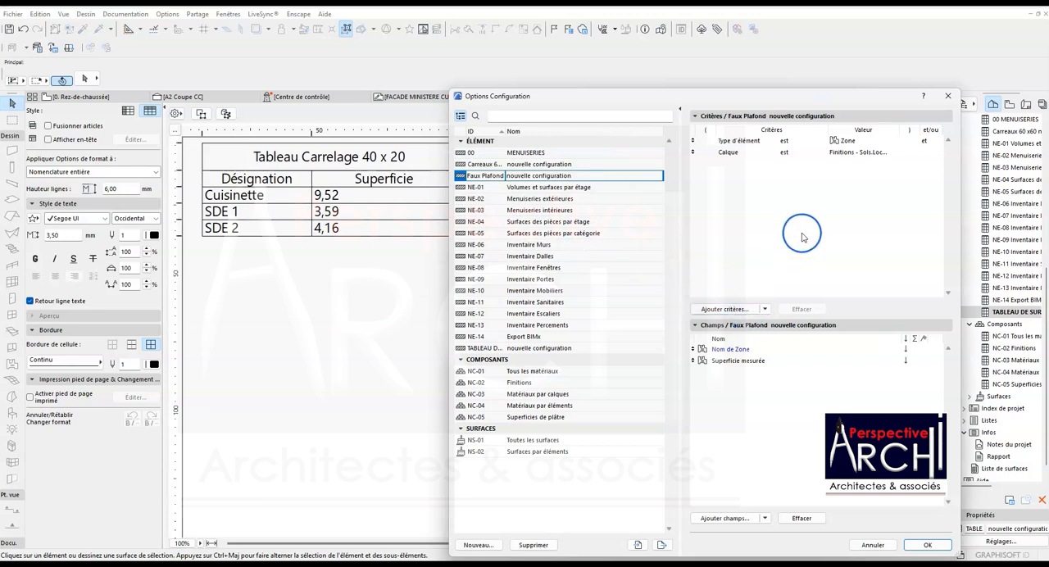
# - Set the layer criterion of the Faux Plafond schedule to Finitions - Plafonds and apply the configuration
pyautogui.click(864, 153)
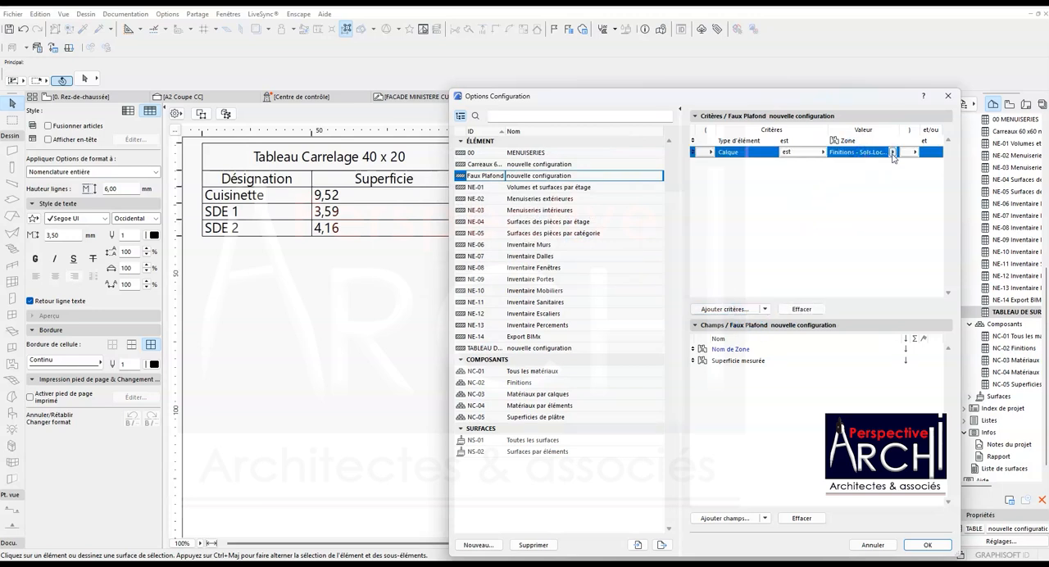
pyautogui.click(893, 153)
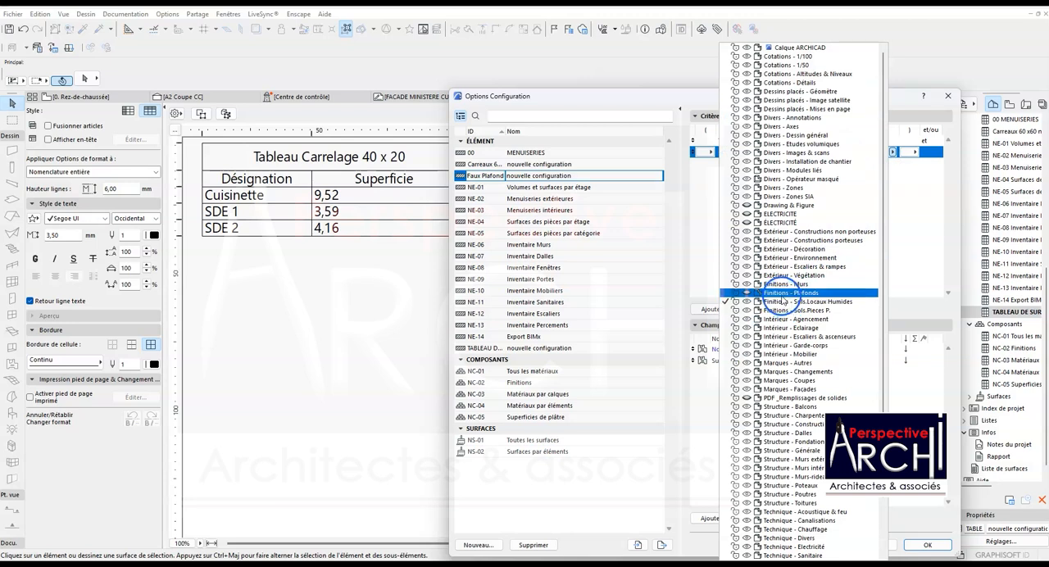
pyautogui.click(781, 292)
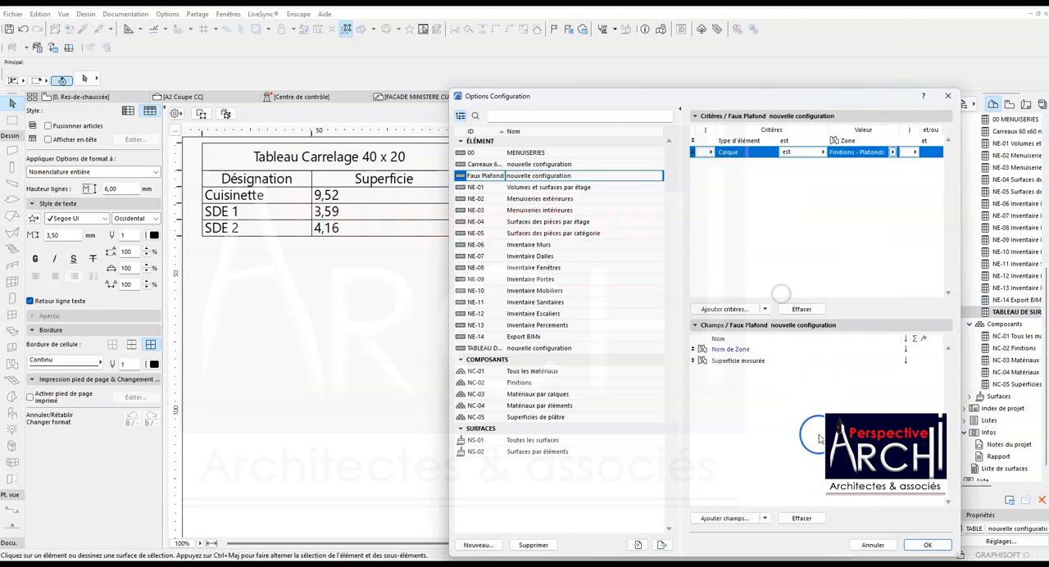
pyautogui.click(928, 545)
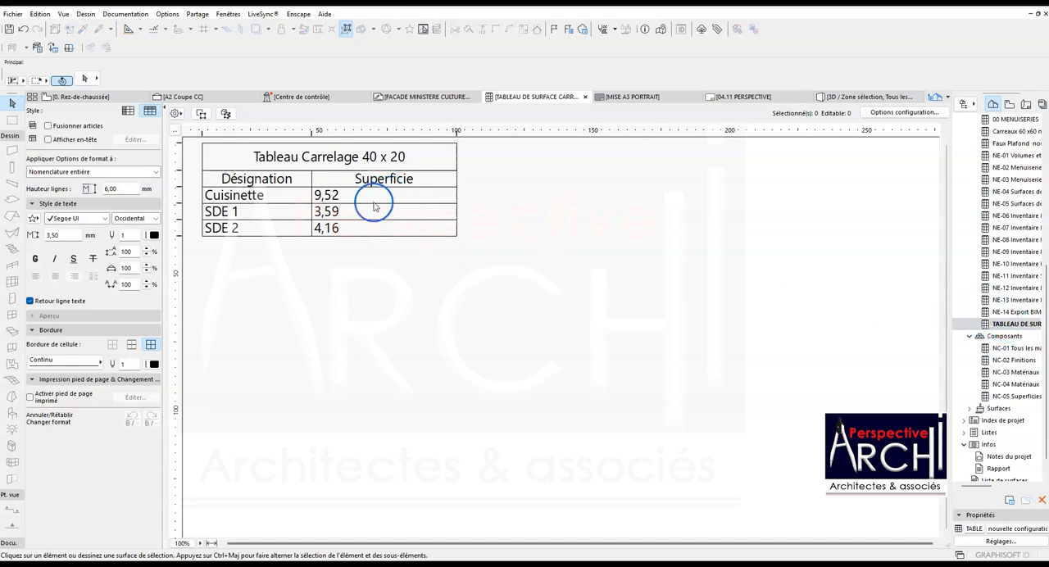
# - Check the layer criterion of the TABLEAU DE SURFACE CARRELAGE configuration and keep it on Finitions - Sols.Locaux Humides
pyautogui.click(900, 112)
pyautogui.click(858, 154)
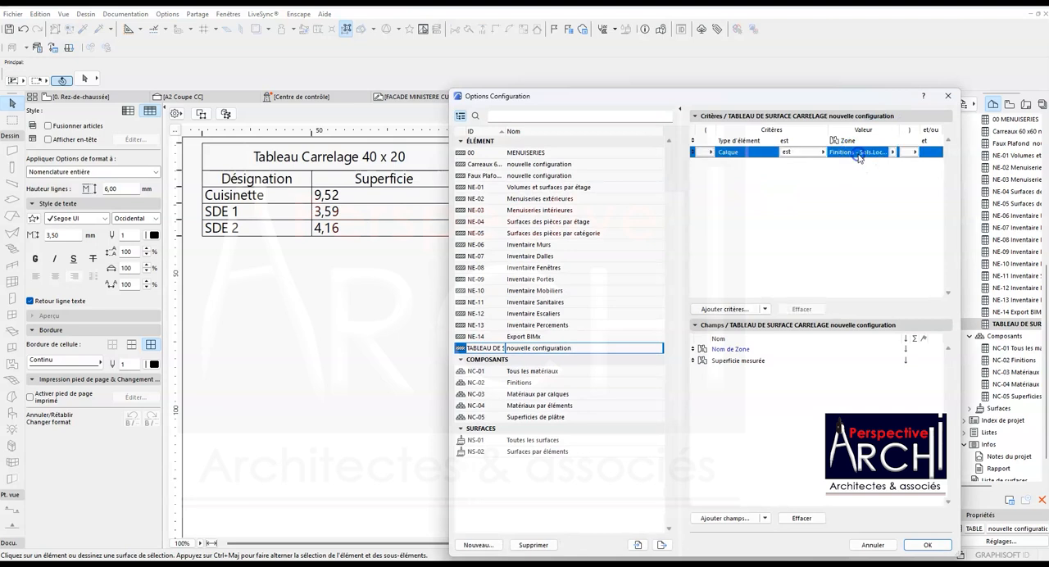
pyautogui.click(892, 153)
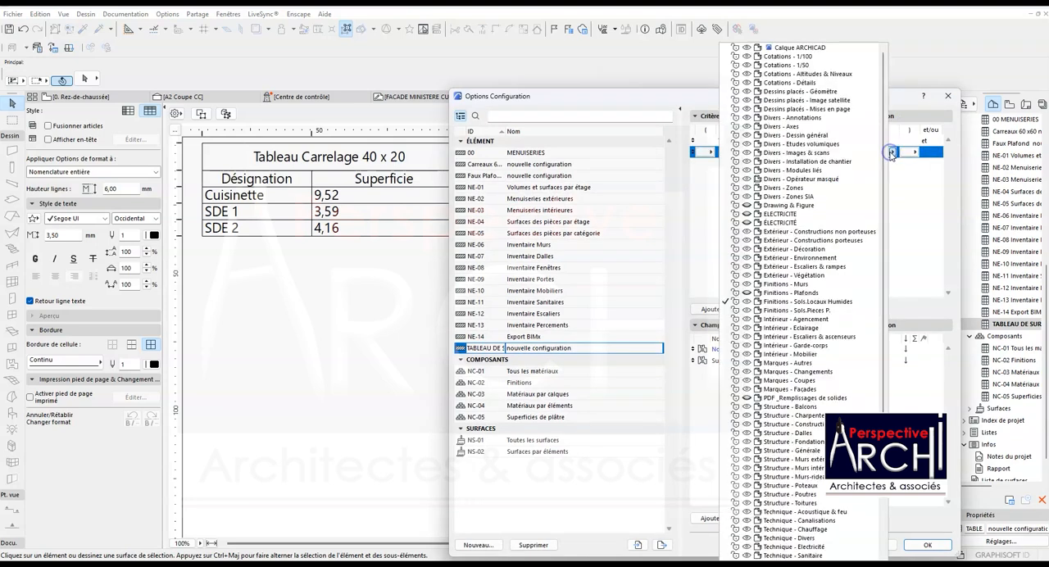
pyautogui.click(799, 301)
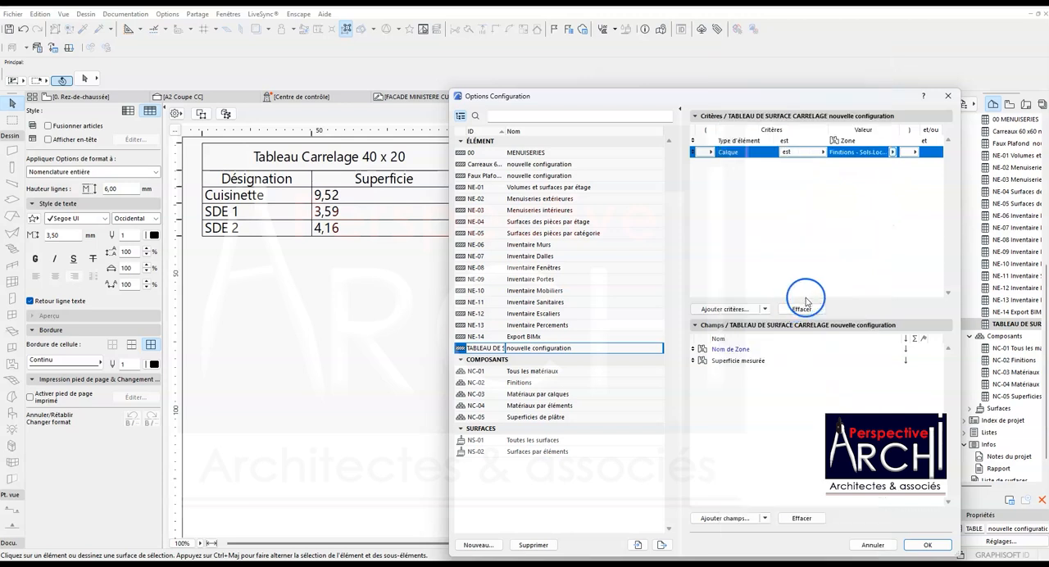
pyautogui.click(926, 545)
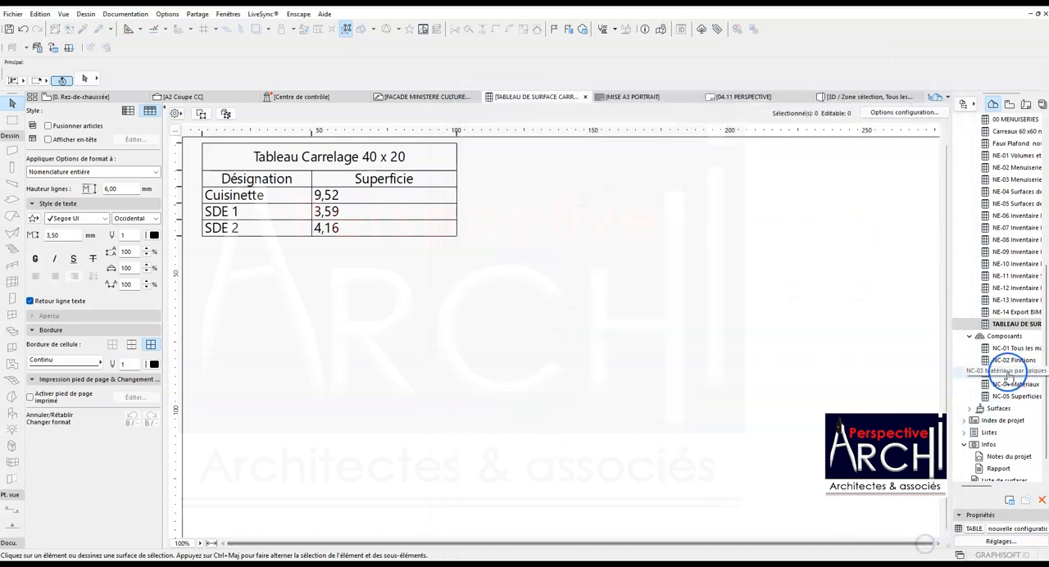
# - Open the Faux Plafond schedule and review its list of rooms and areas
pyautogui.scroll(3, 1020, 239)
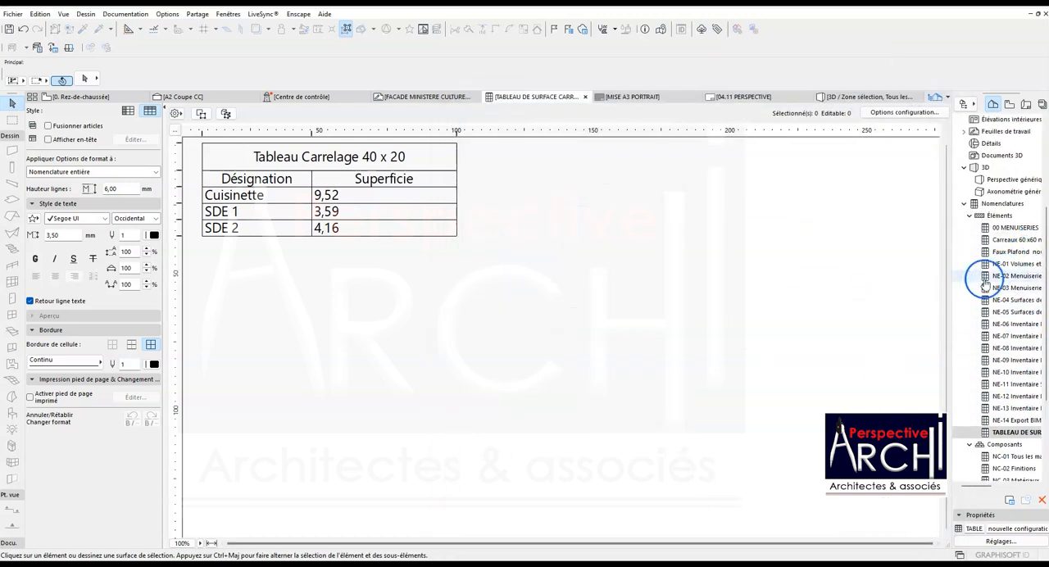
pyautogui.doubleClick(1013, 255)
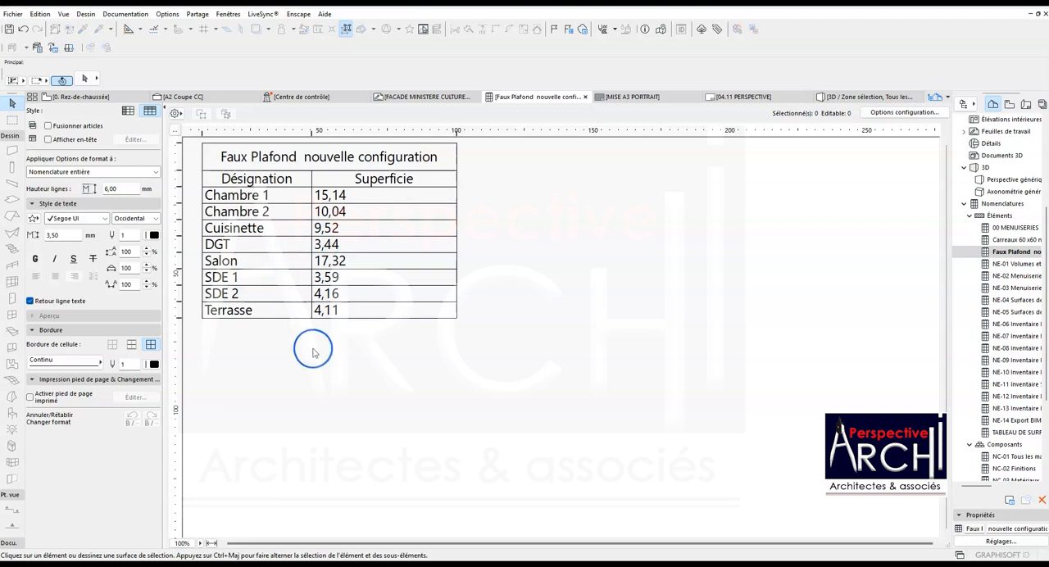
pyautogui.click(263, 222)
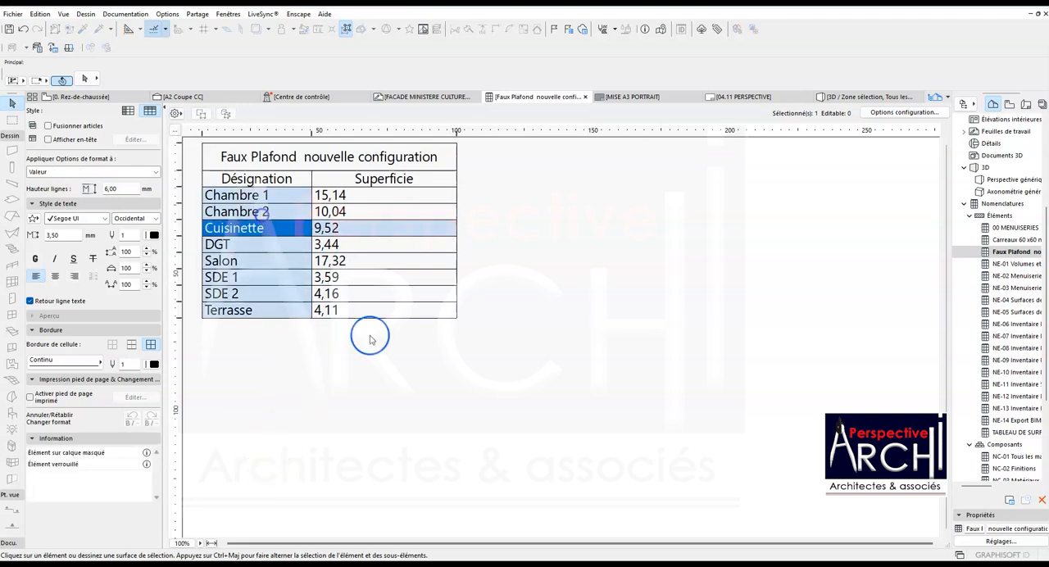
pyautogui.click(342, 377)
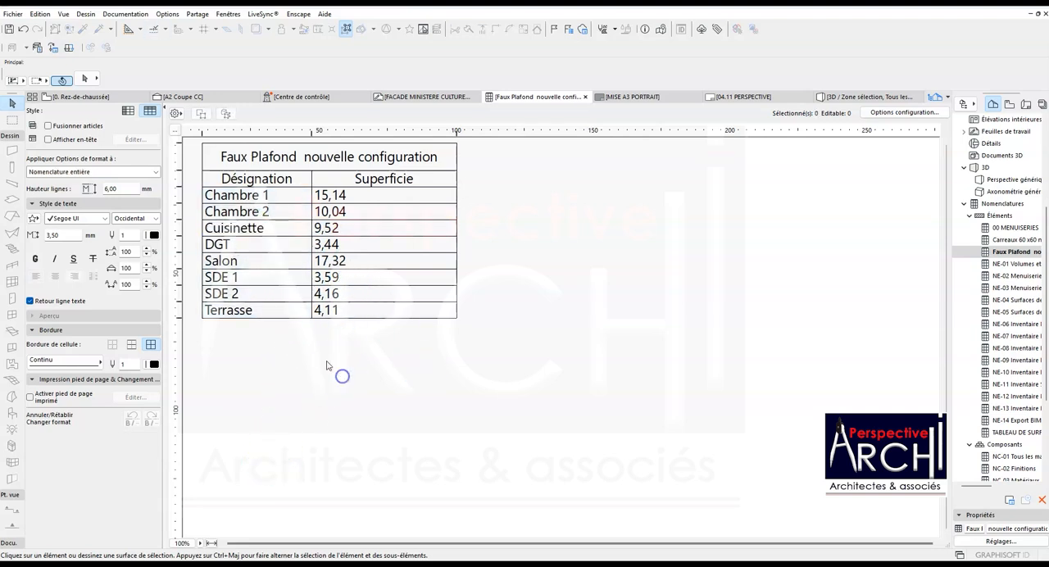
# - Return to the ground-floor plan and examine the room zones and their floor patterns
pyautogui.click(85, 97)
pyautogui.scroll(-2, 531, 339)
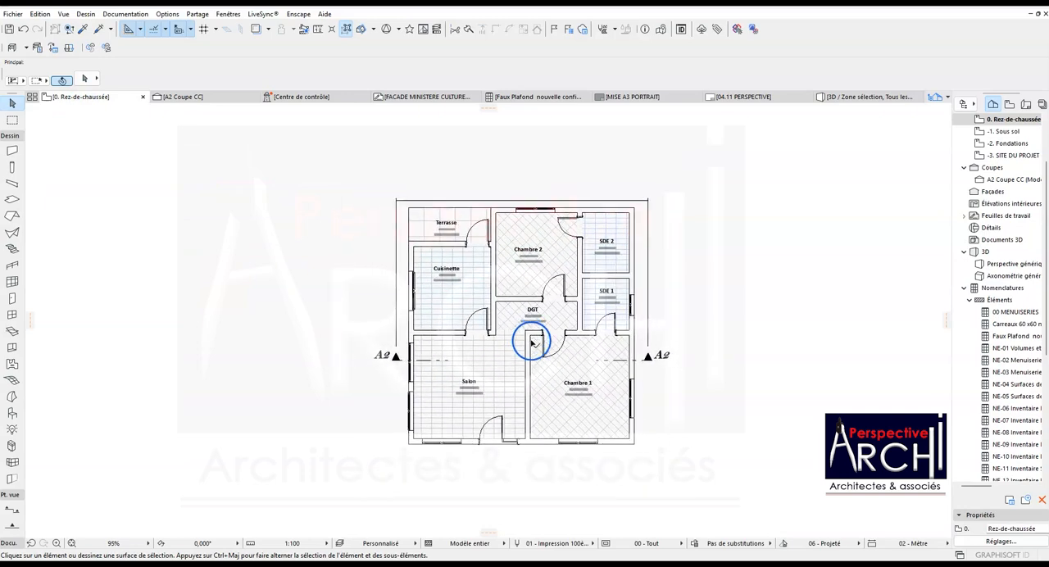
pyautogui.scroll(3, 541, 350)
pyautogui.scroll(-4, 542, 354)
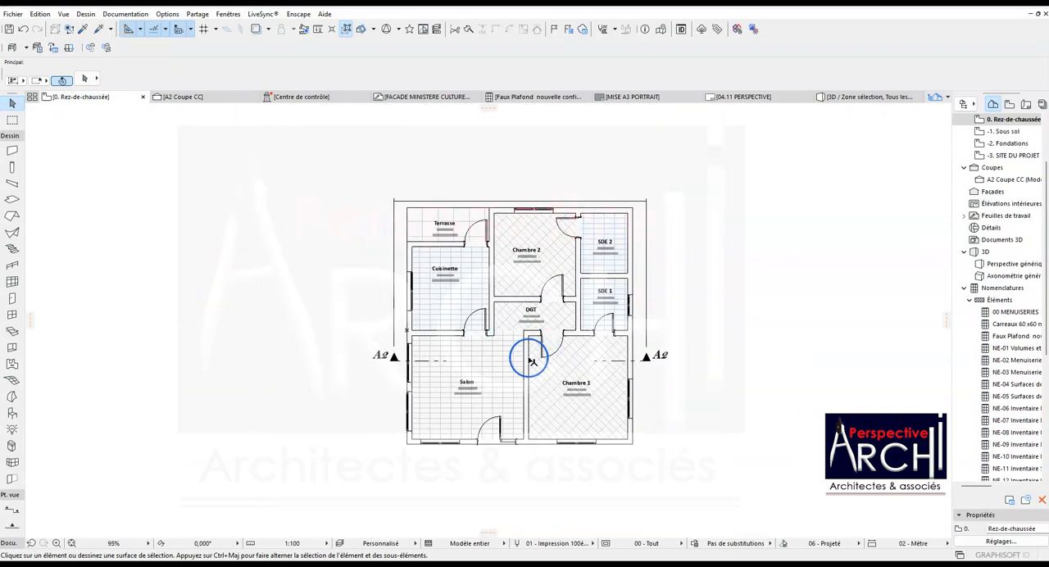
pyautogui.scroll(3, 534, 344)
pyautogui.scroll(-2, 538, 334)
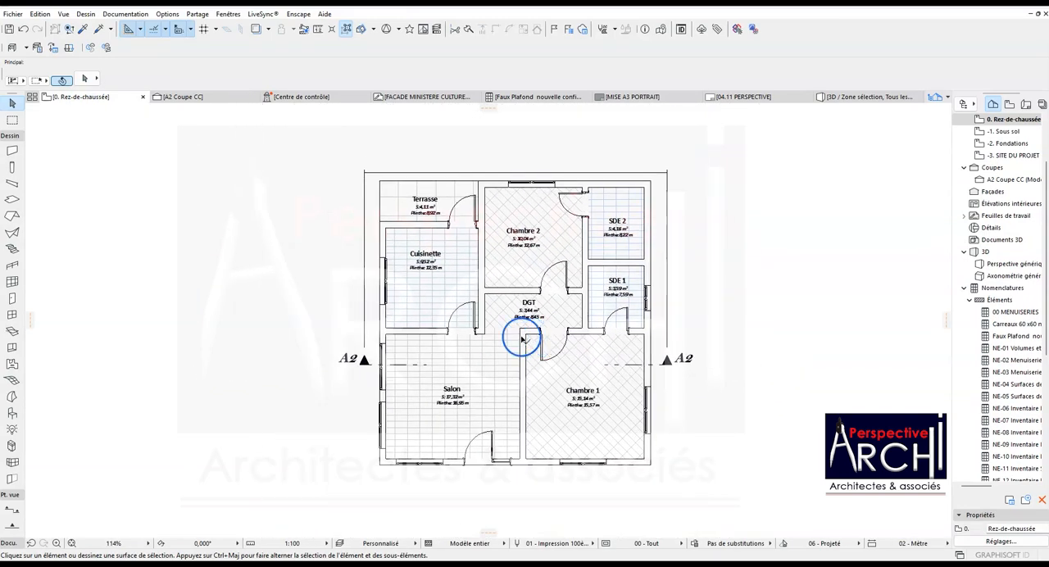
pyautogui.click(457, 364)
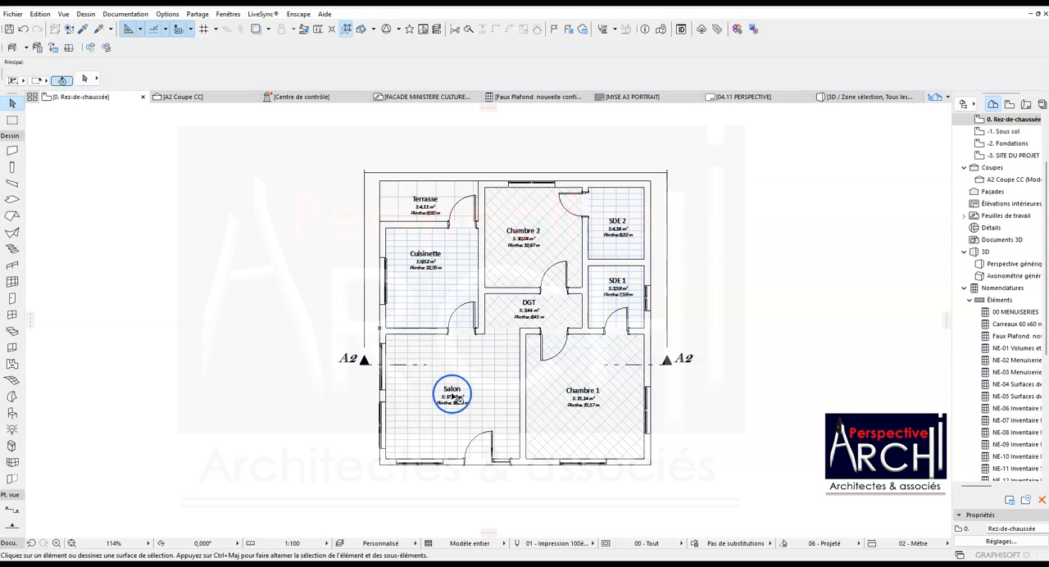